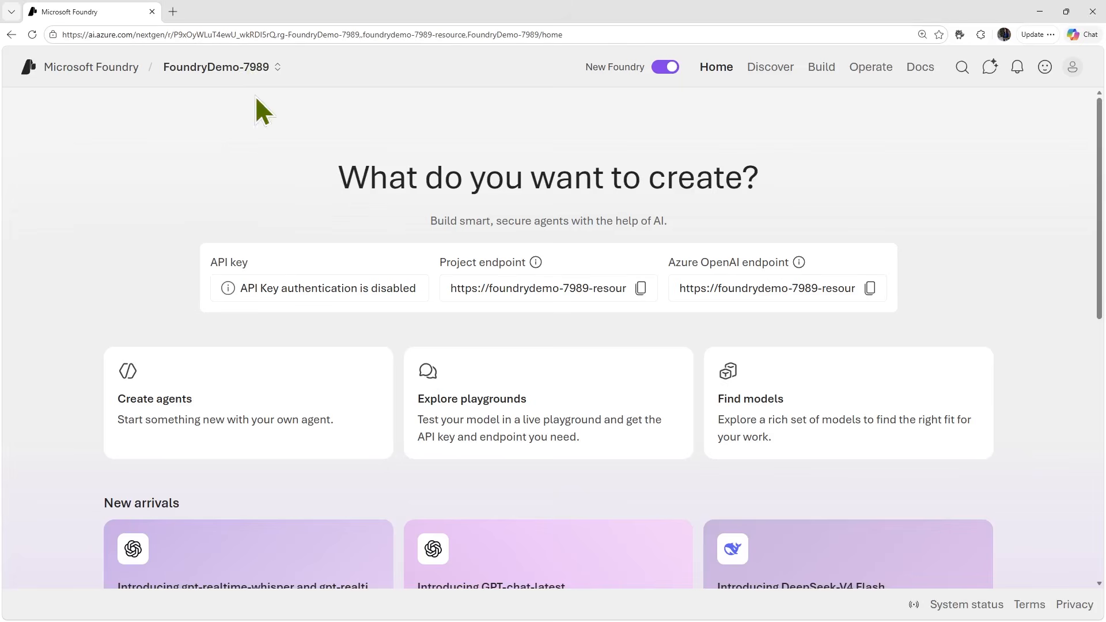
# - Look over the Discover model catalog and the project's list of model deployments
pyautogui.click(770, 68)
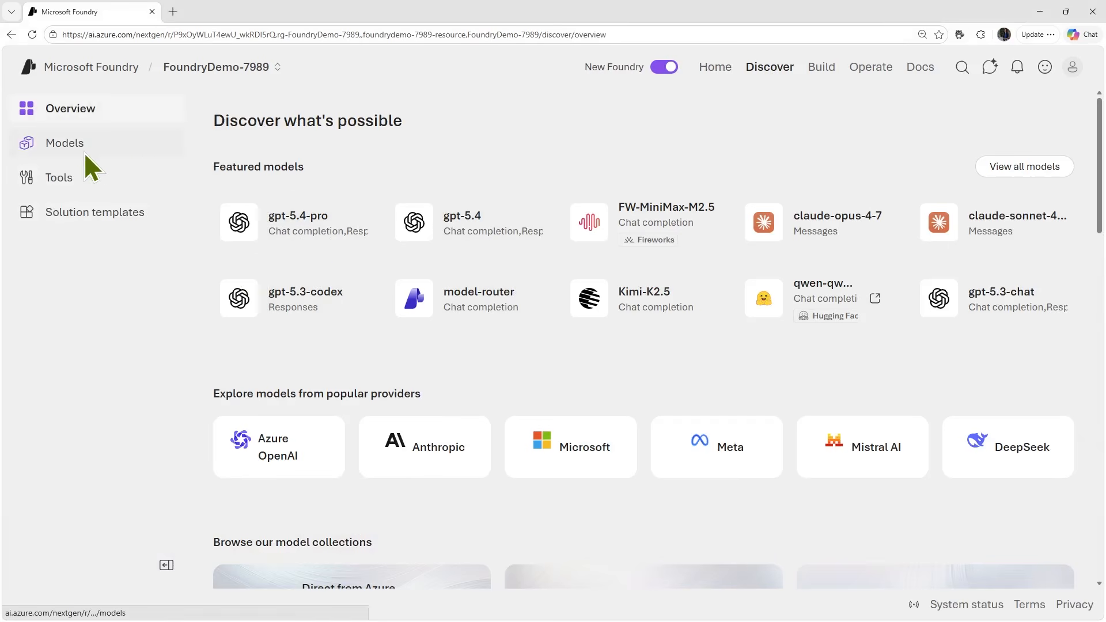
pyautogui.click(87, 167)
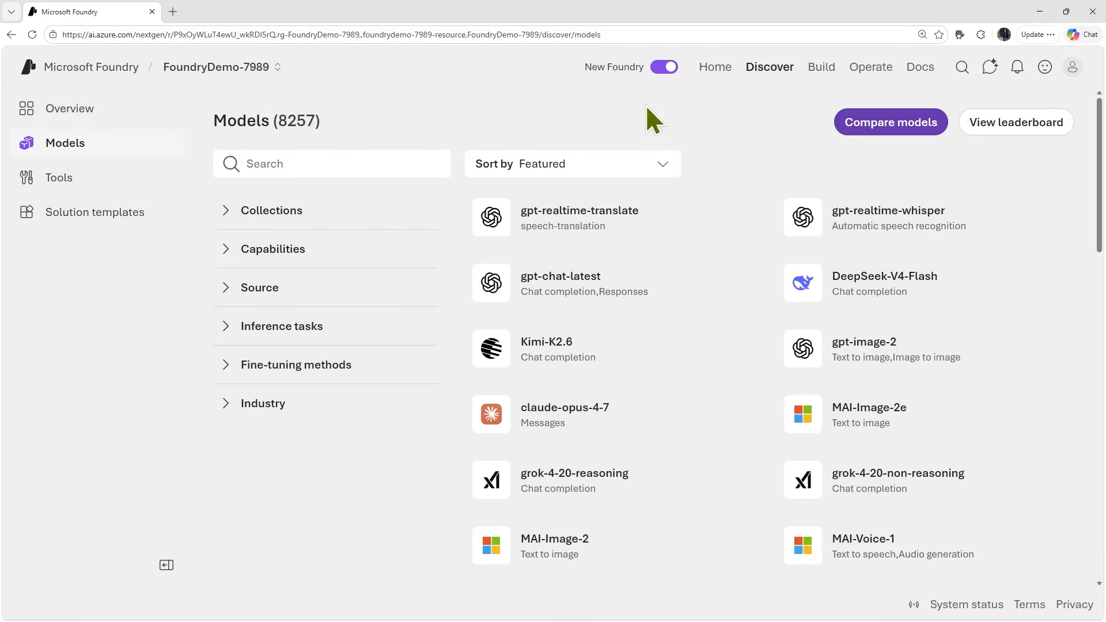
pyautogui.click(821, 81)
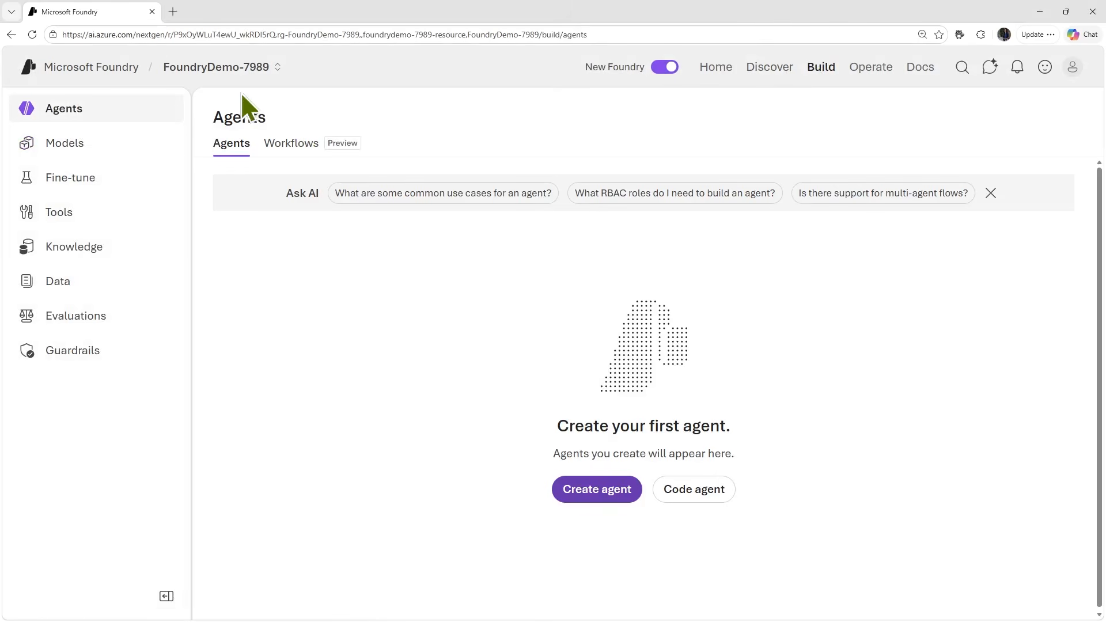
pyautogui.click(119, 152)
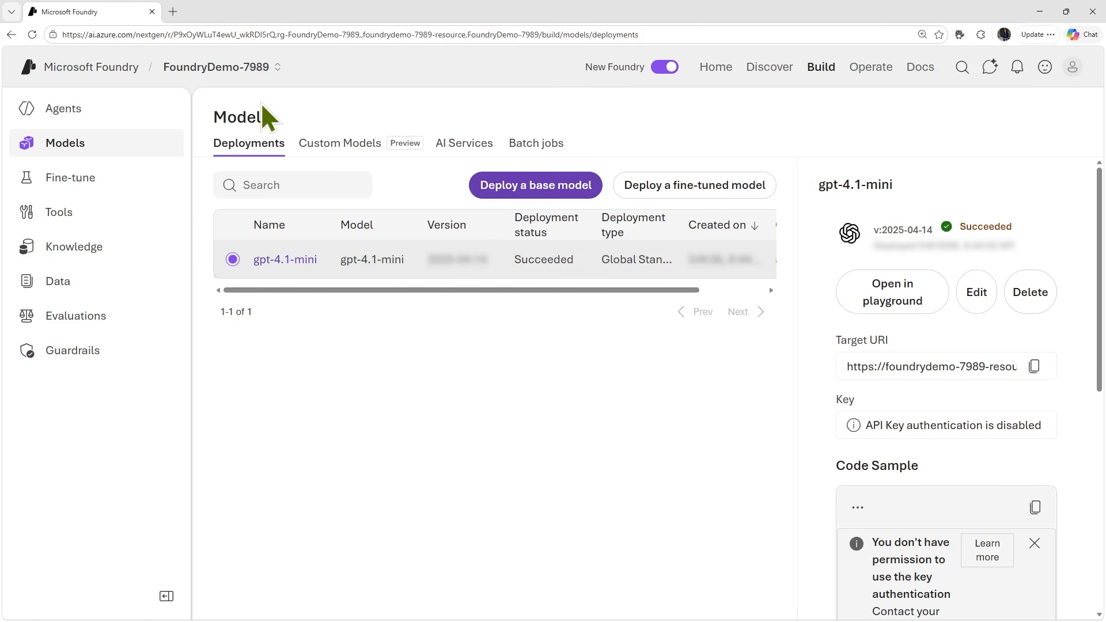
pyautogui.click(777, 72)
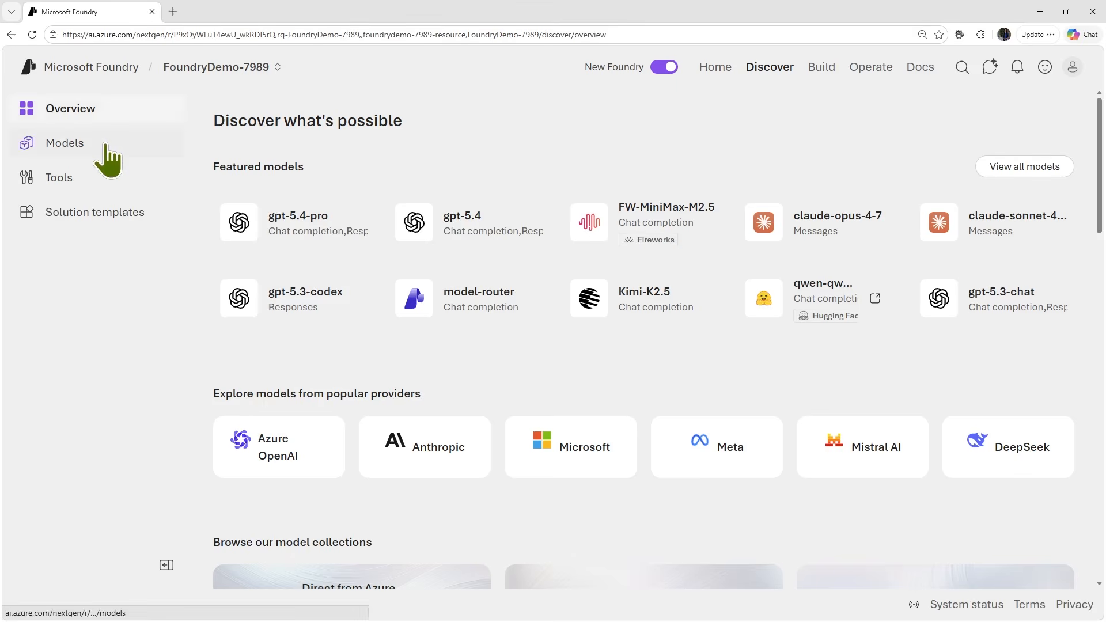
pyautogui.click(106, 149)
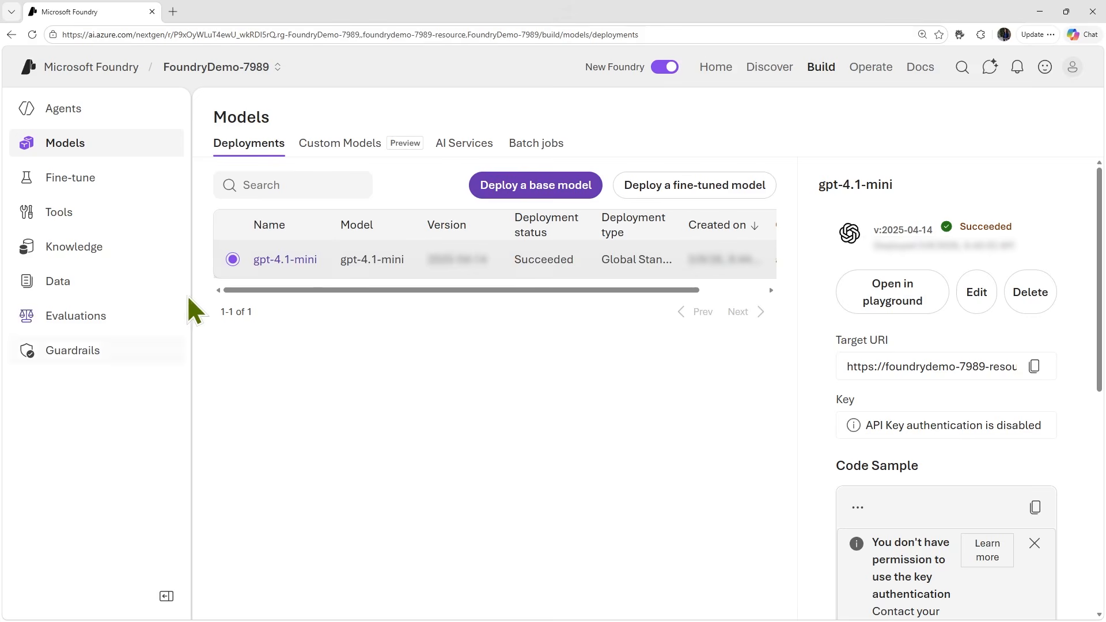
# - Open the gpt-4.1-mini deployment's playground and ask the model "Who was Ada Lovelace?"
pyautogui.click(291, 261)
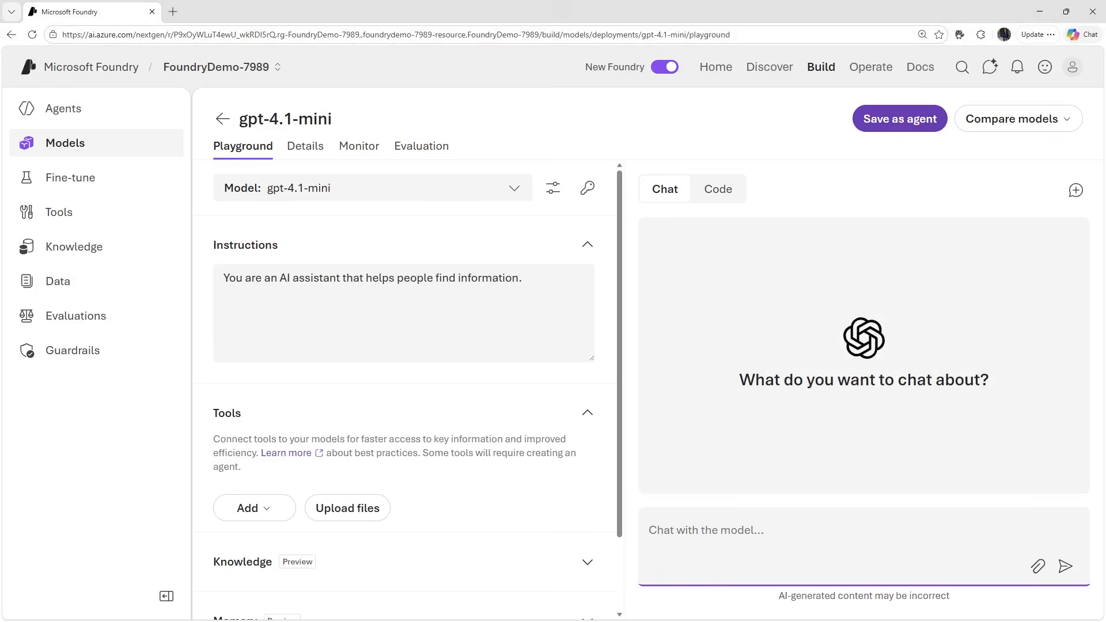
pyautogui.write('Who was Ada Lovelace?')
pyautogui.press('Return')
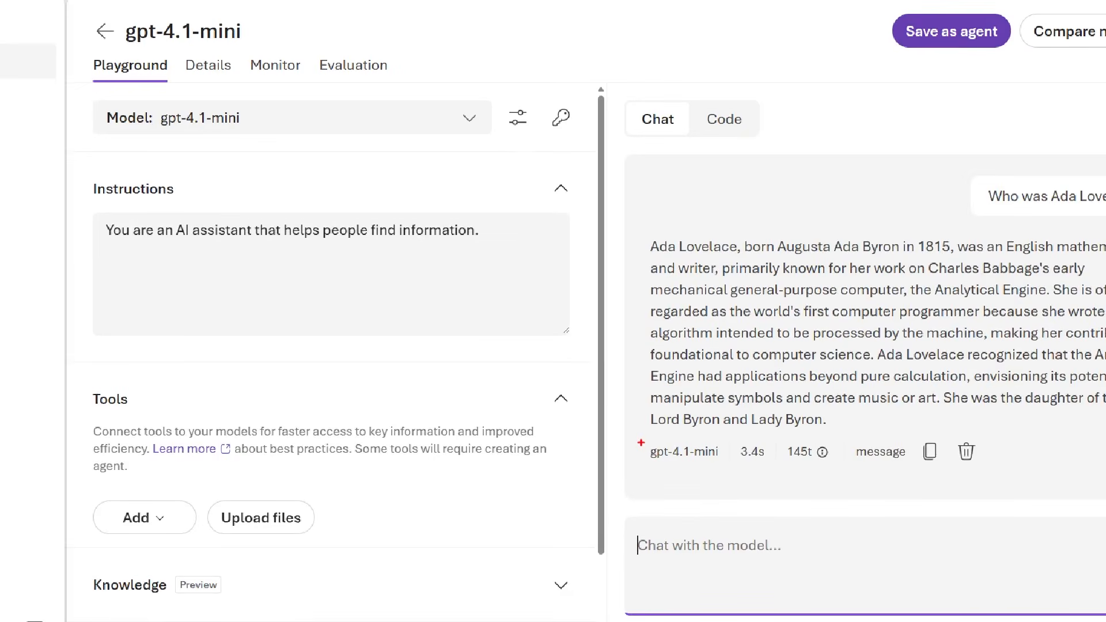
pyautogui.moveTo(640, 431)
pyautogui.mouseDown()
pyautogui.moveTo(686, 483)
pyautogui.moveTo(1042, 468)
pyautogui.mouseUp()
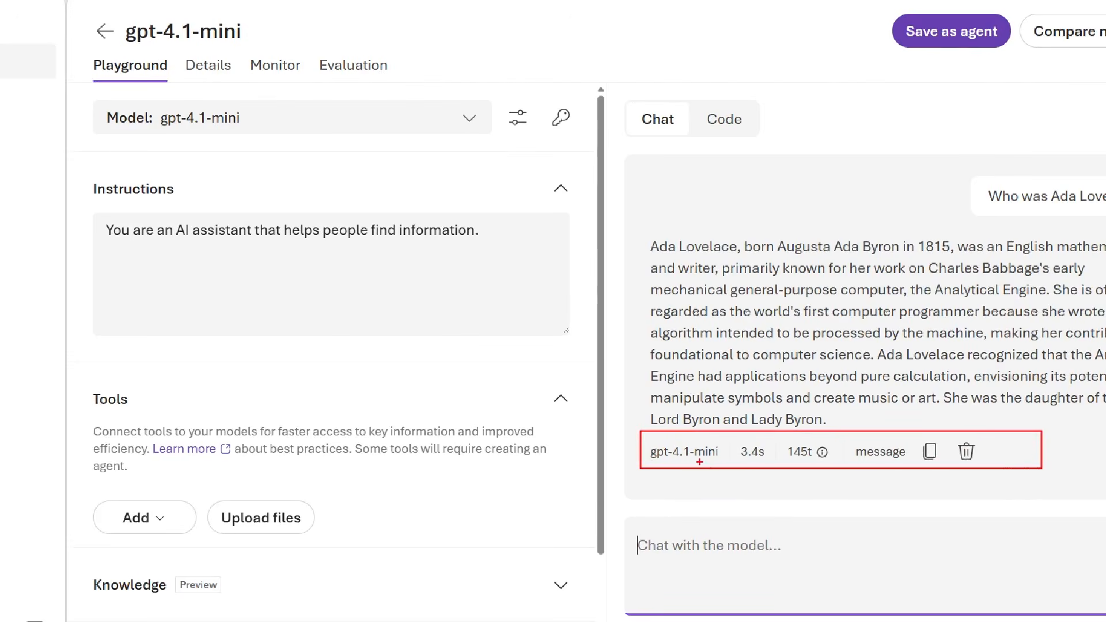
pyautogui.moveTo(698, 462); pyautogui.dragTo(684, 515)
pyautogui.moveTo(755, 462); pyautogui.dragTo(755, 514)
pyautogui.moveTo(812, 464); pyautogui.dragTo(870, 518)
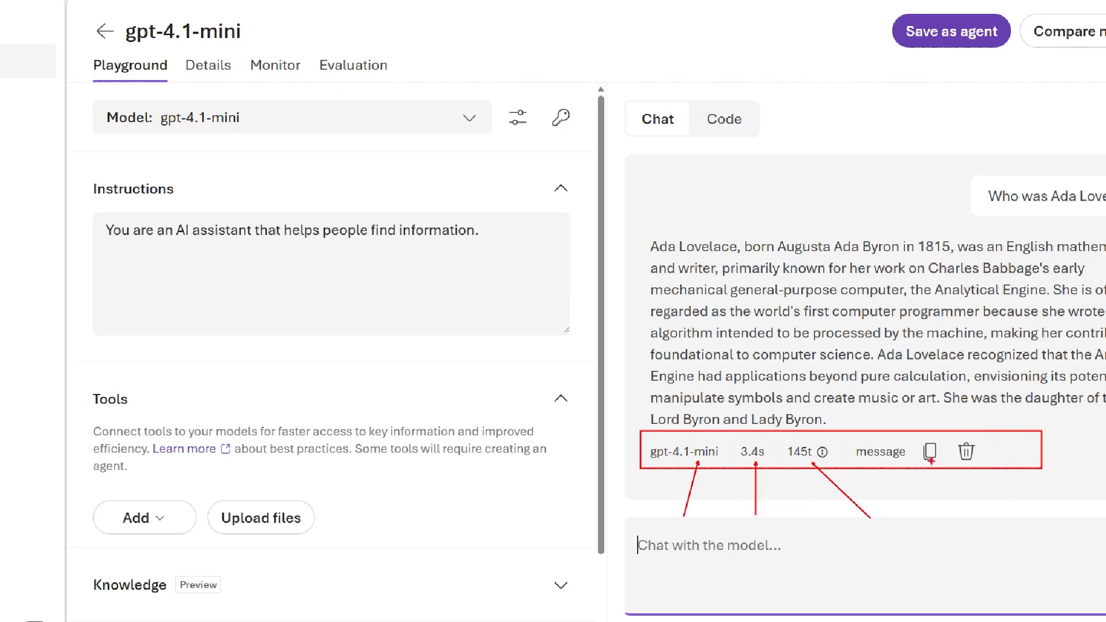
pyautogui.moveTo(931, 466); pyautogui.dragTo(988, 510)
pyautogui.moveTo(988, 470); pyautogui.dragTo(1037, 497)
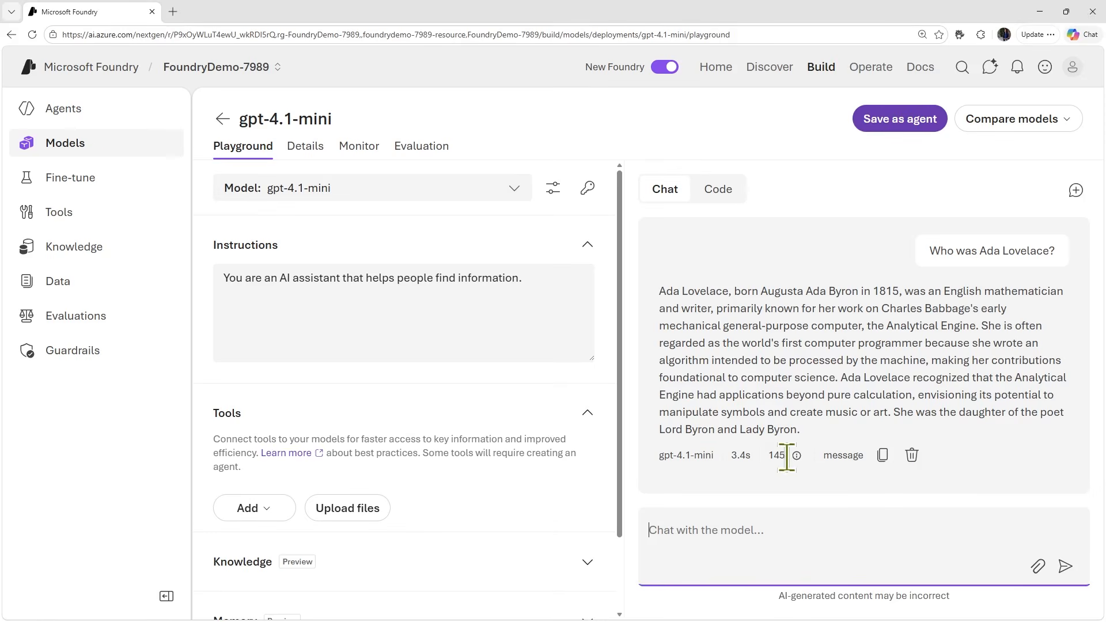
# - View the input and output token breakdown of the Ada Lovelace answer
pyautogui.moveTo(797, 455)
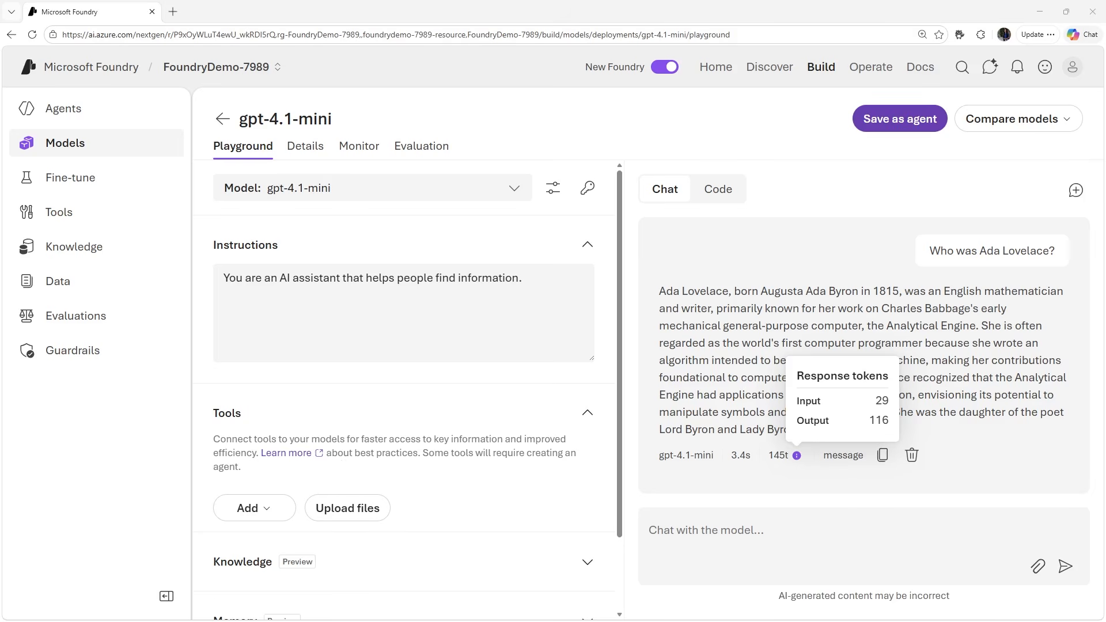
# - Send the follow-up prompt "Tell me more about her work with Charles Babbage." and check the answer's token breakdown
pyautogui.click(717, 544)
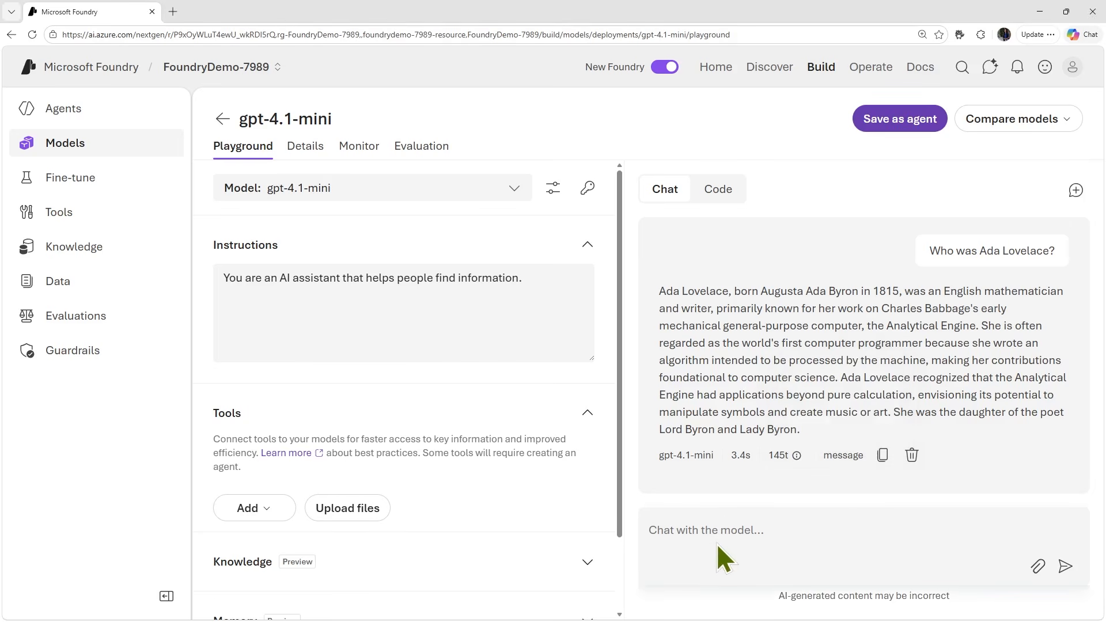
pyautogui.write('Tell me more about her work with Charles Babbage.')
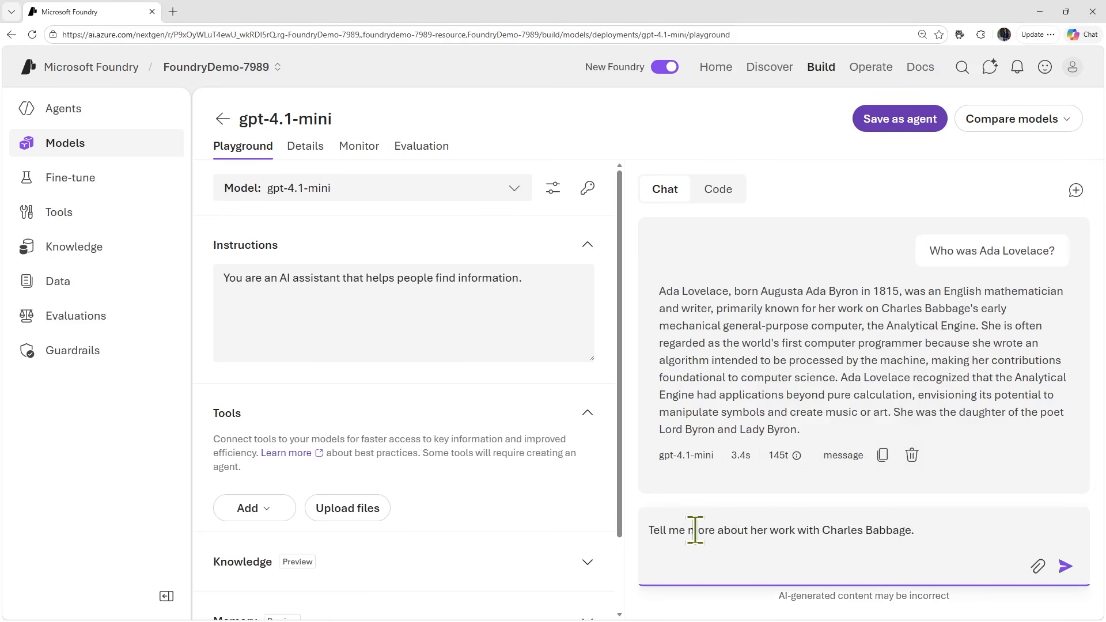
pyautogui.click(1065, 566)
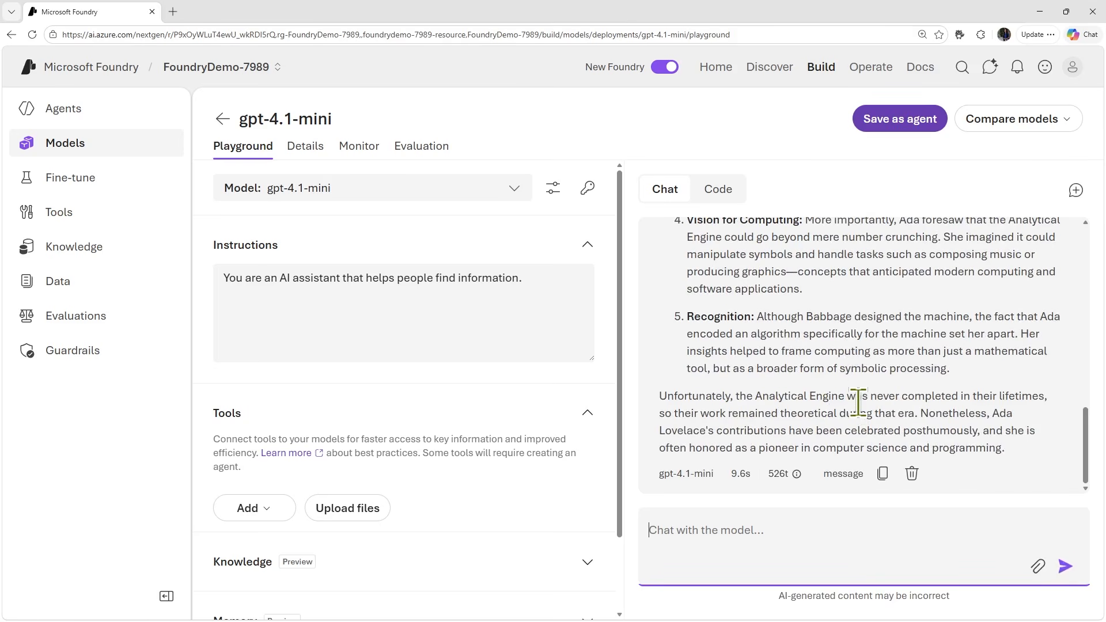
pyautogui.click(797, 474)
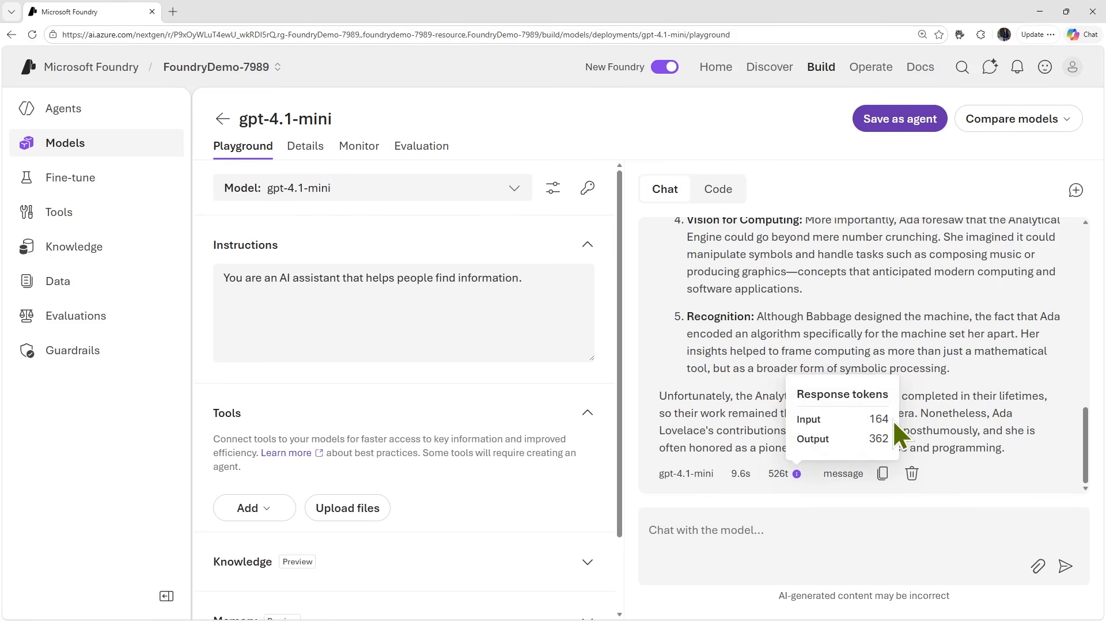
pyautogui.click(839, 533)
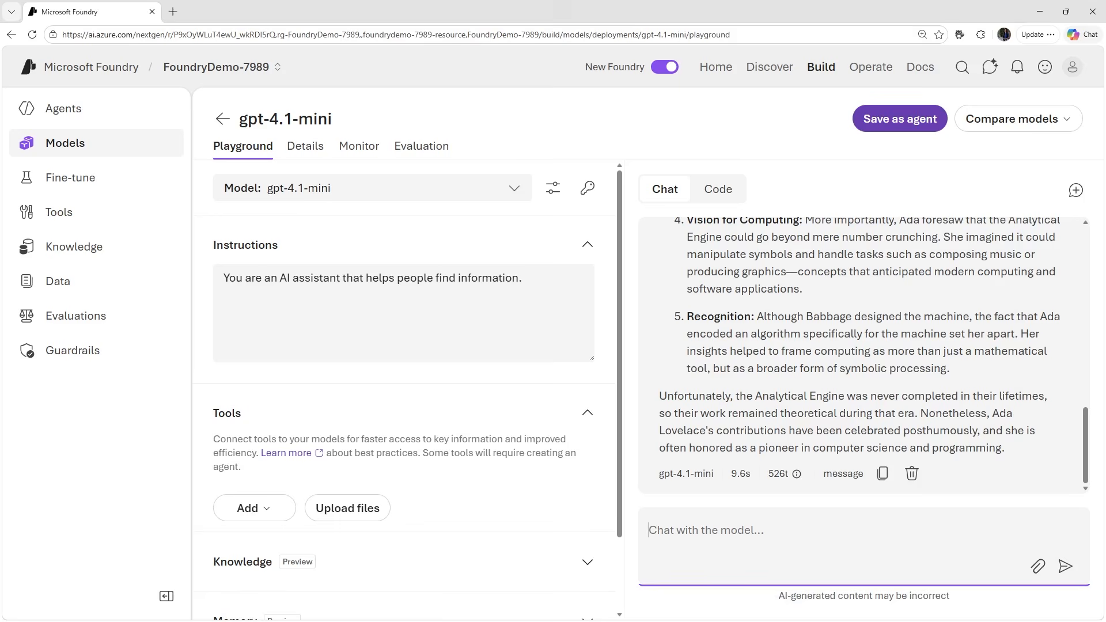
# - In a new chat, send "Tell me about the ELIZA chatbot." and check the answer's token breakdown
pyautogui.click(1075, 190)
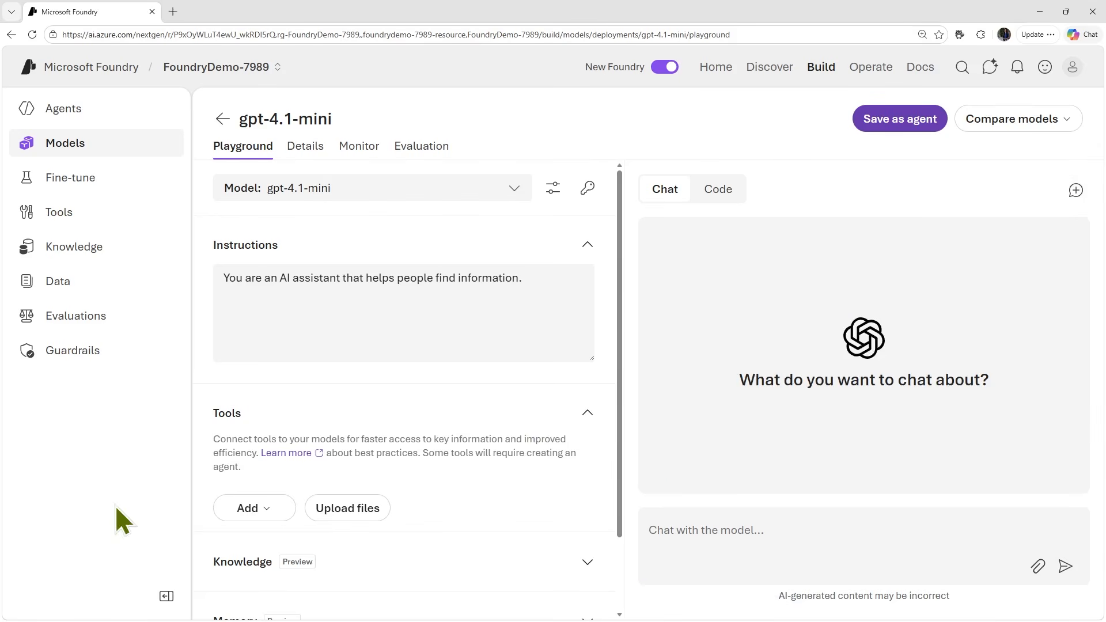
pyautogui.click(802, 526)
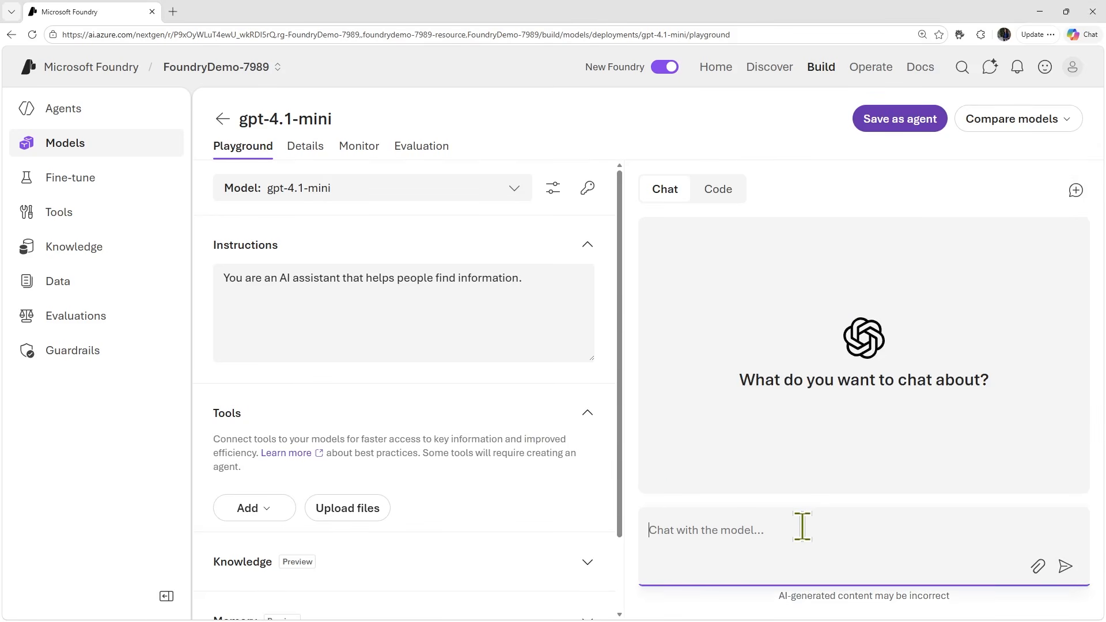
pyautogui.write('Tell me about the ELIZA chatbot.')
pyautogui.press('Return')
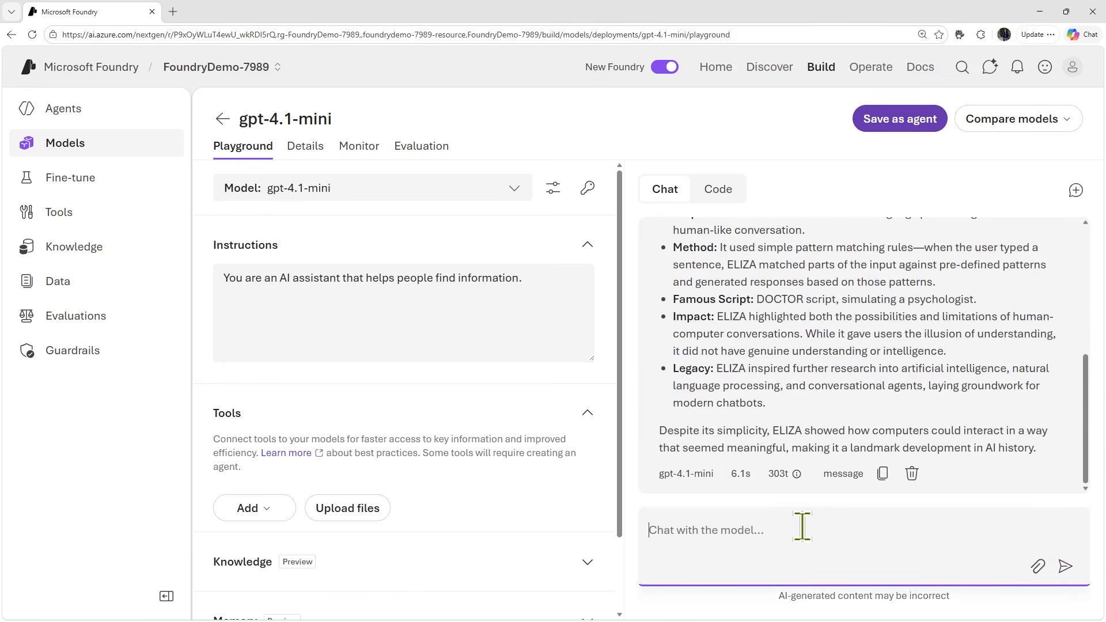
pyautogui.click(796, 474)
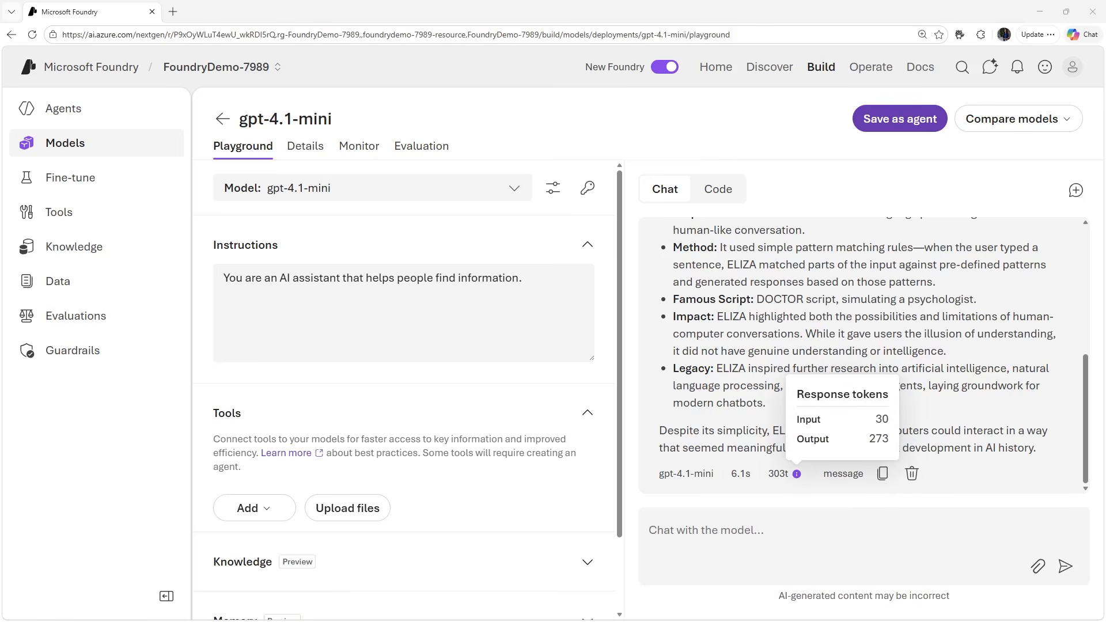
# - Ask the follow-up question "How does it compare with modern LLMs?" and check the answer's token breakdown
pyautogui.click(745, 530)
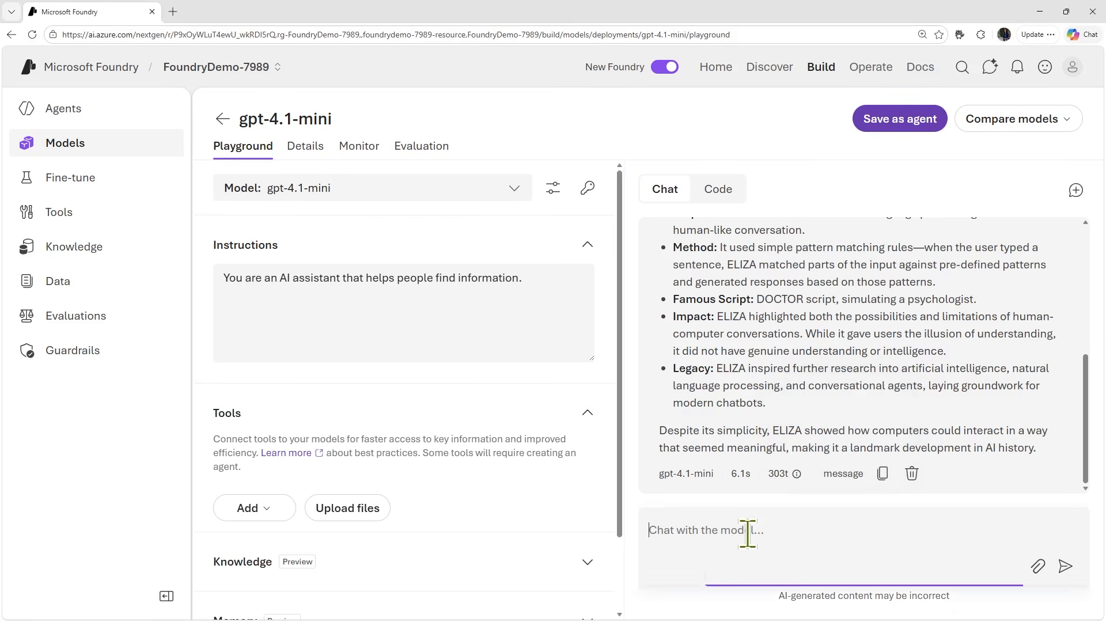
pyautogui.write('How does it compare with modern LLMs?')
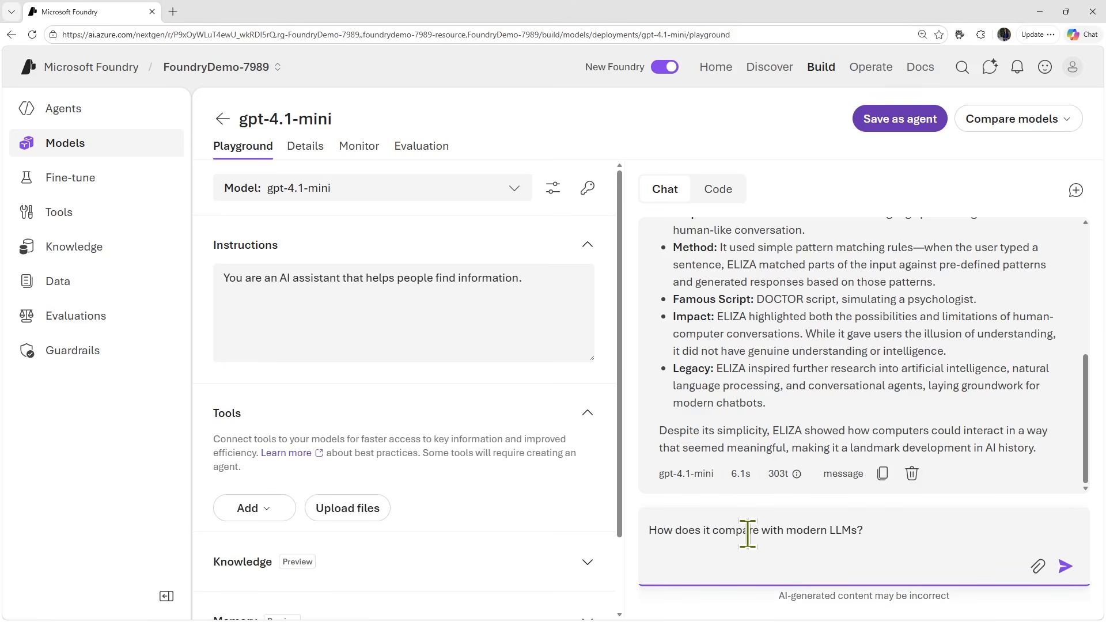
pyautogui.scroll(3, 807, 402)
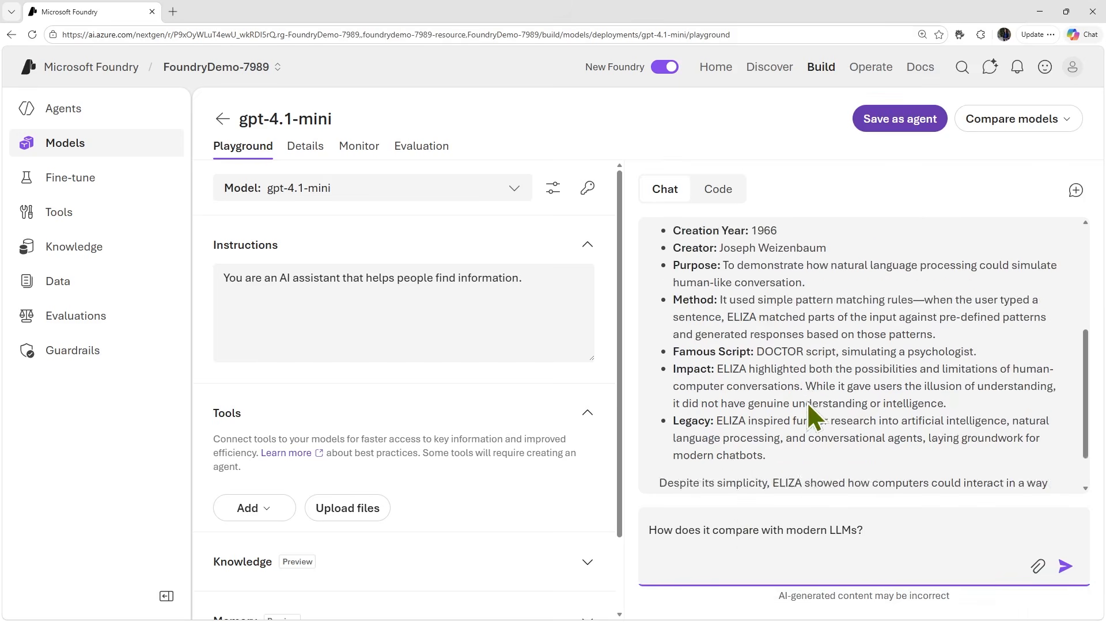
pyautogui.scroll(2, 807, 402)
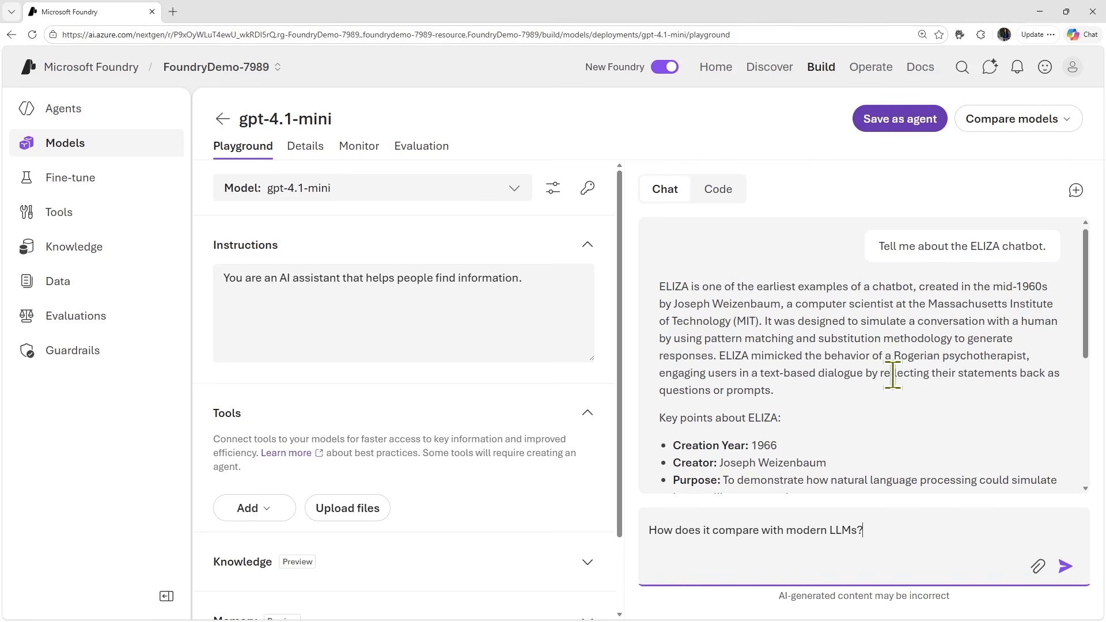
pyautogui.click(869, 528)
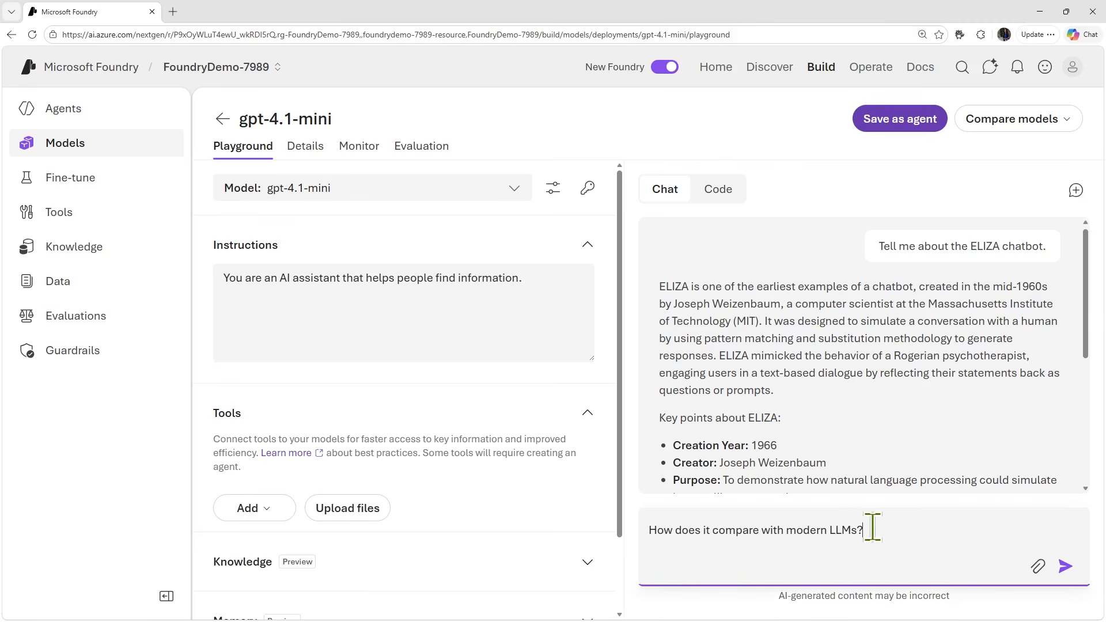
pyautogui.press('Return')
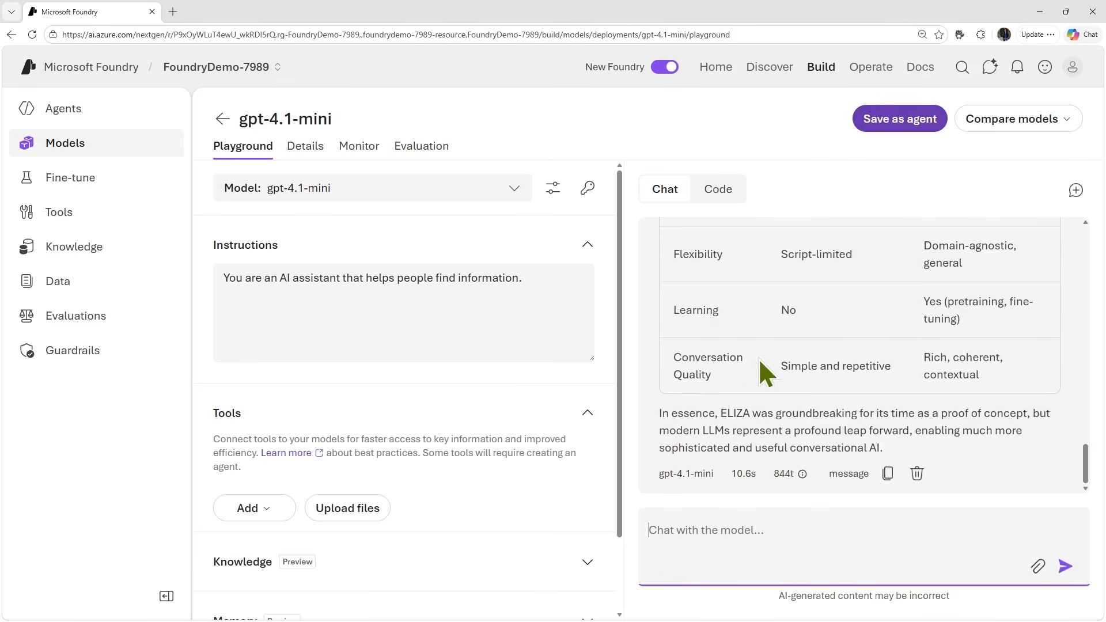
pyautogui.click(803, 475)
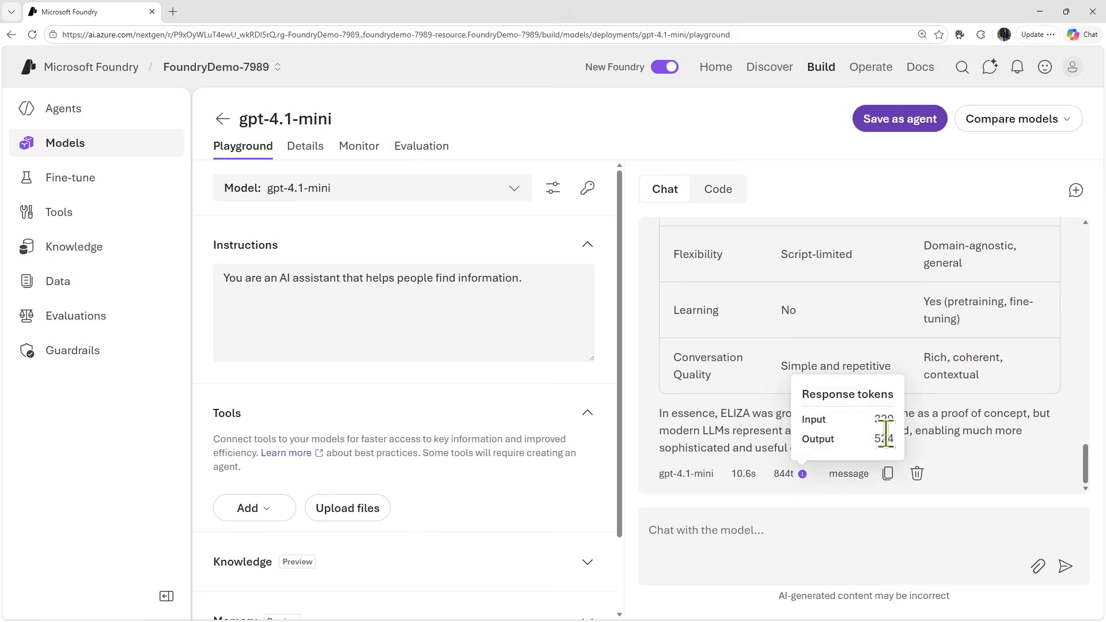
# - Show the playground's sample code for gpt-4.1-mini and widen the code area
pyautogui.click(720, 198)
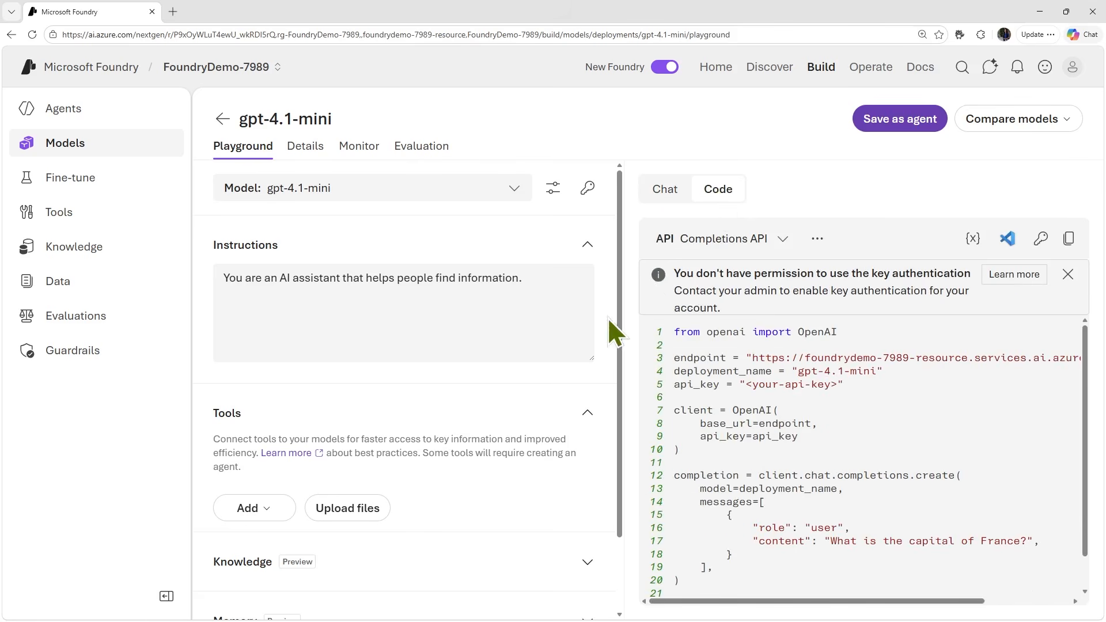
pyautogui.moveTo(624, 316); pyautogui.dragTo(461, 321)
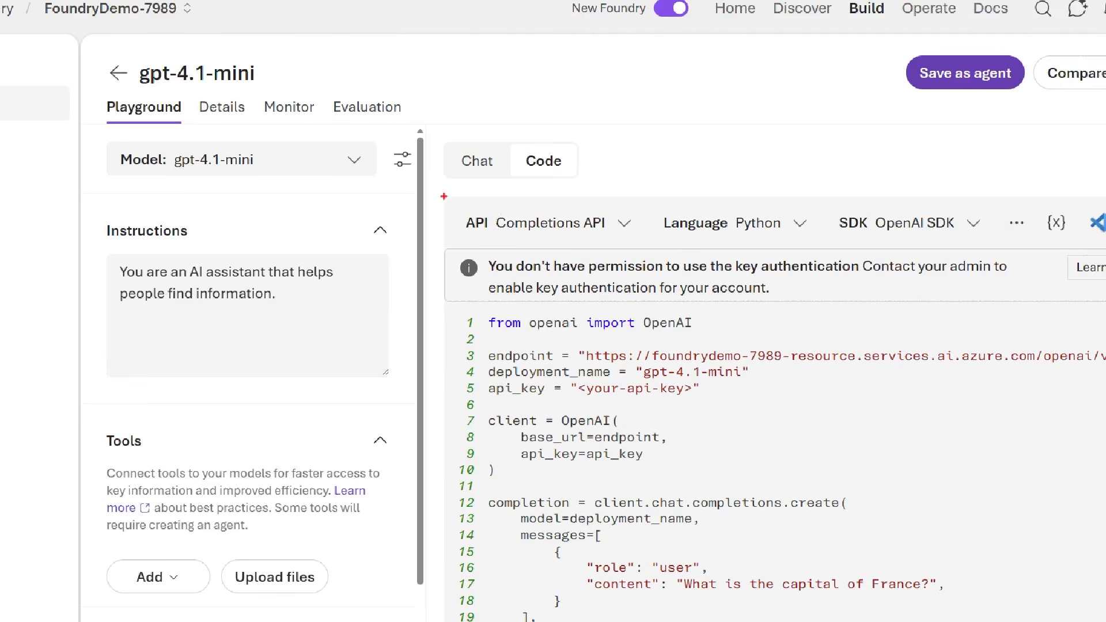
pyautogui.moveTo(443, 189)
pyautogui.mouseDown()
pyautogui.moveTo(802, 235)
pyautogui.moveTo(1092, 248)
pyautogui.moveTo(1080, 248)
pyautogui.mouseUp()
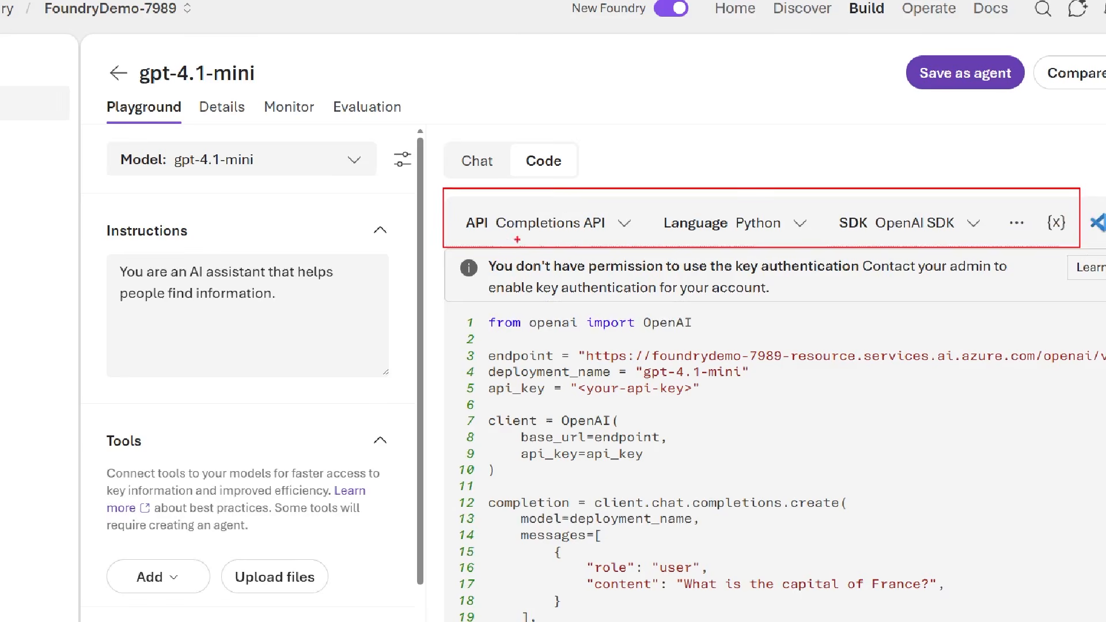
pyautogui.moveTo(529, 233); pyautogui.dragTo(433, 291)
pyautogui.moveTo(472, 236); pyautogui.dragTo(417, 280)
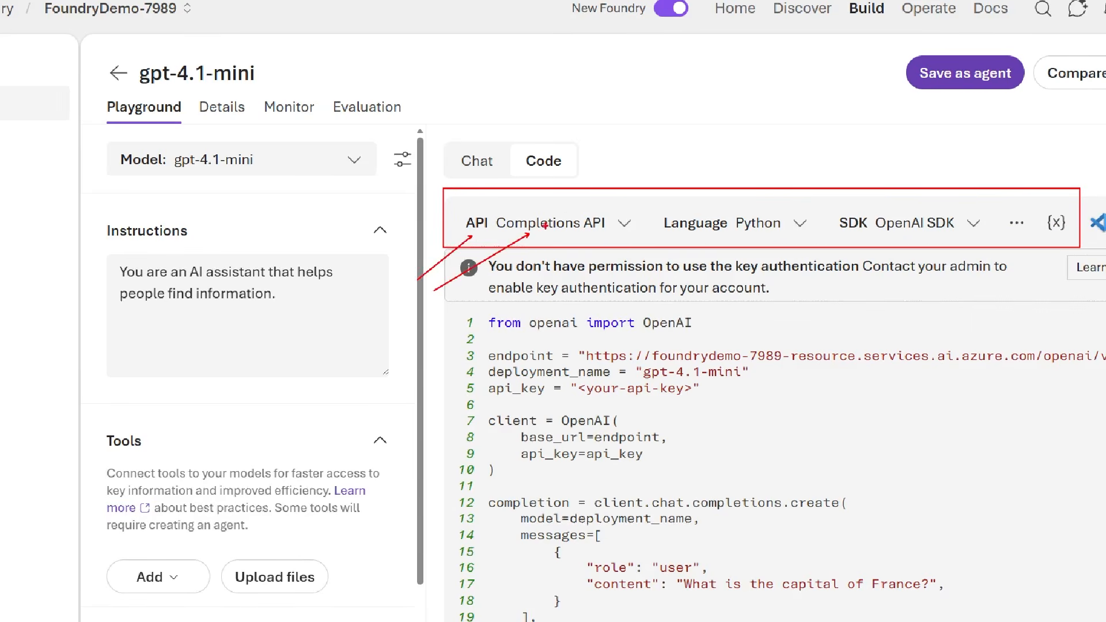
pyautogui.moveTo(699, 234); pyautogui.dragTo(654, 330)
pyautogui.moveTo(753, 236); pyautogui.dragTo(753, 300)
pyautogui.moveTo(851, 228); pyautogui.dragTo(843, 301)
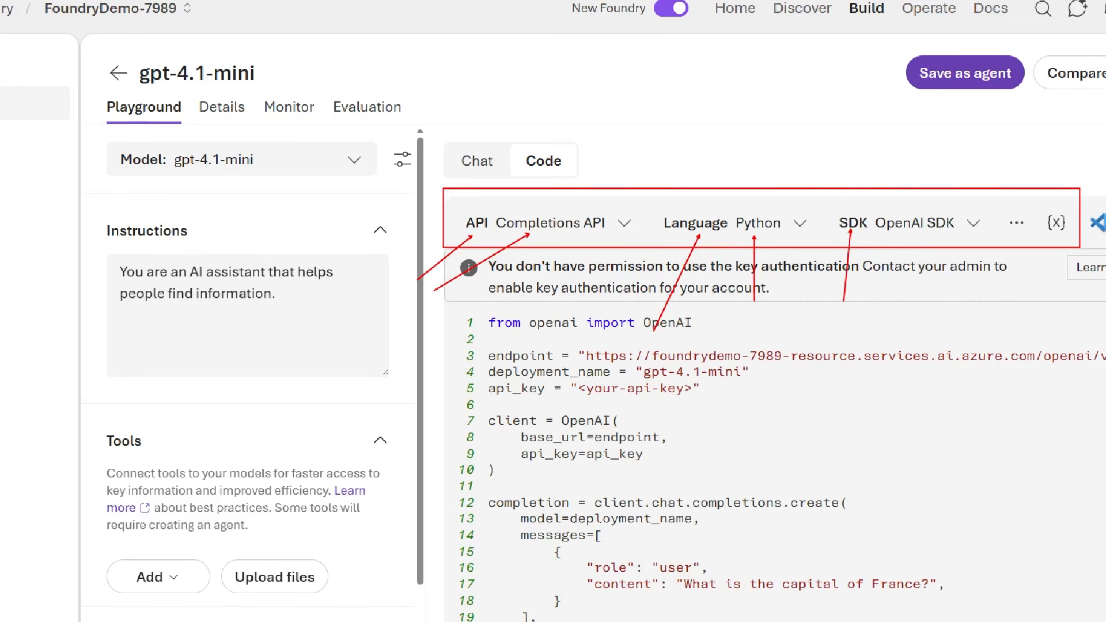
pyautogui.moveTo(907, 235); pyautogui.dragTo(963, 286)
pyautogui.moveTo(1017, 219); pyautogui.dragTo(939, 162)
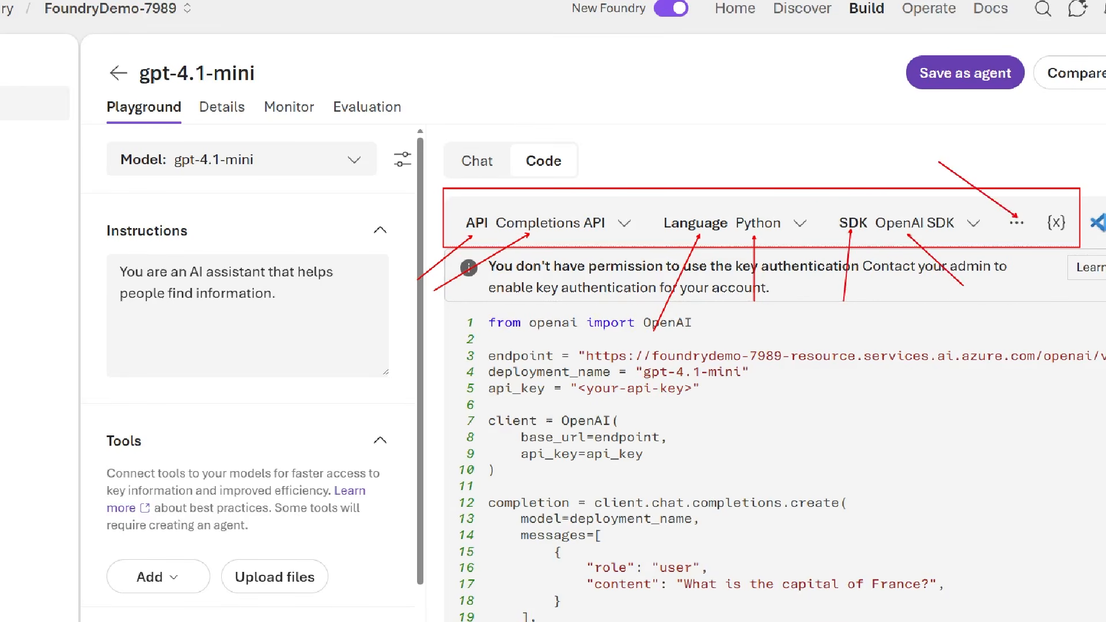
pyautogui.press('Escape')
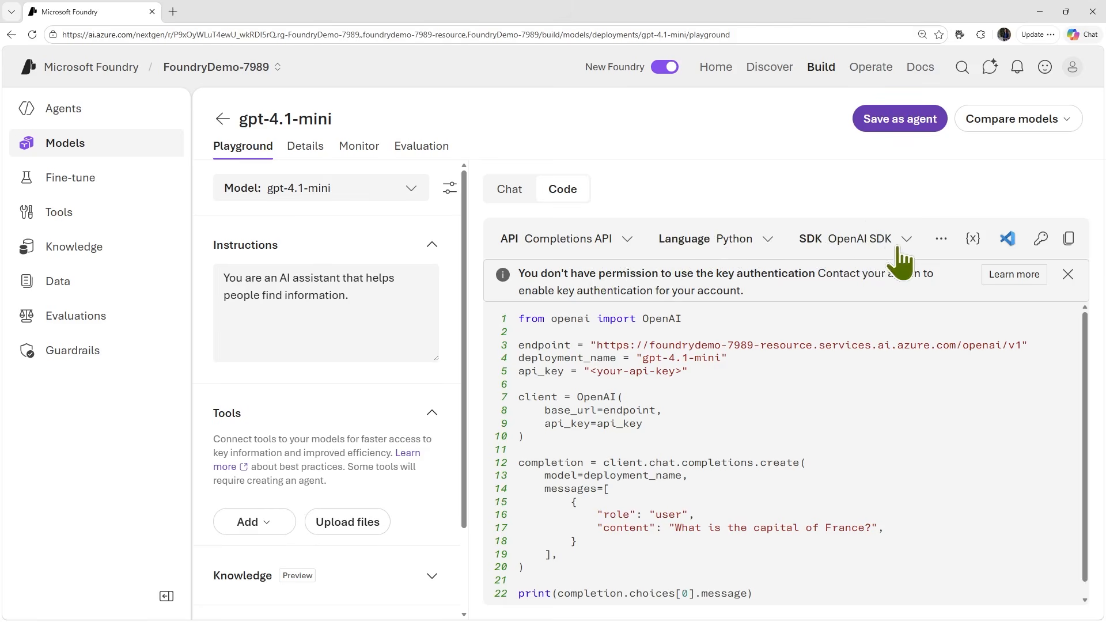
# - Review the full Completions API sample, preview the Responses API version, and return the sample to the Completions API
pyautogui.scroll(-1, 605, 501)
pyautogui.scroll(1, 600, 494)
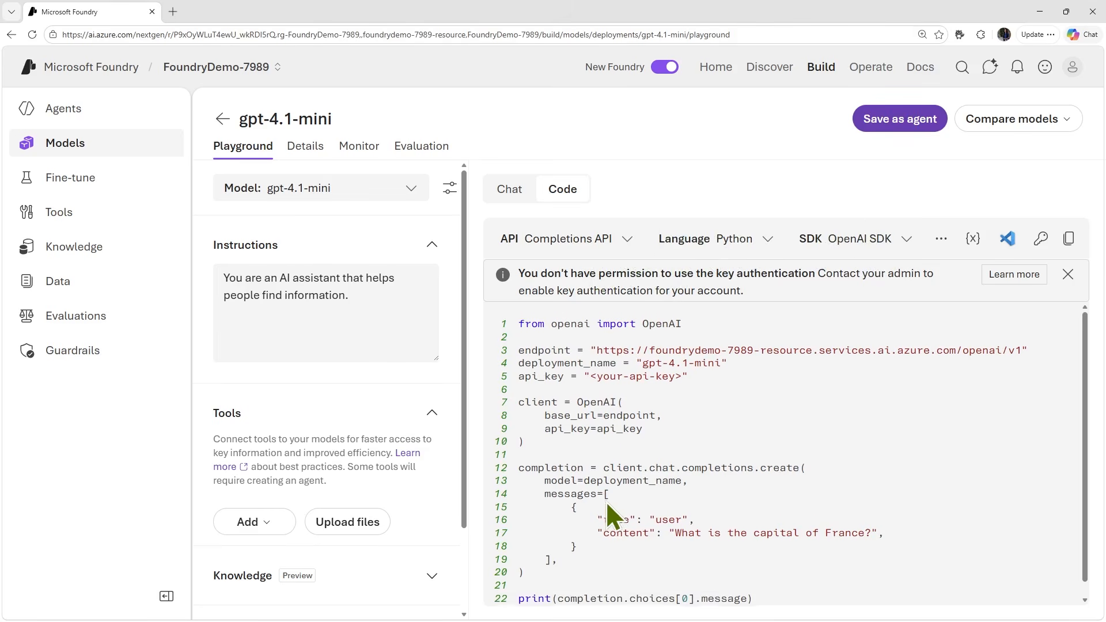
pyautogui.click(626, 238)
pyautogui.click(593, 294)
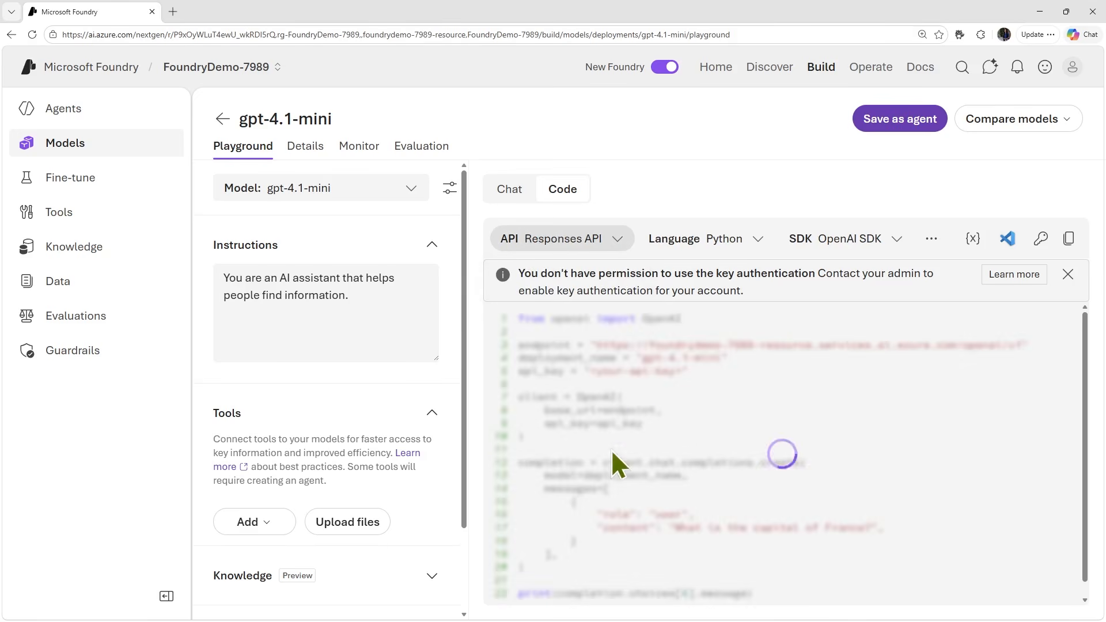
pyautogui.click(626, 251)
pyautogui.click(604, 267)
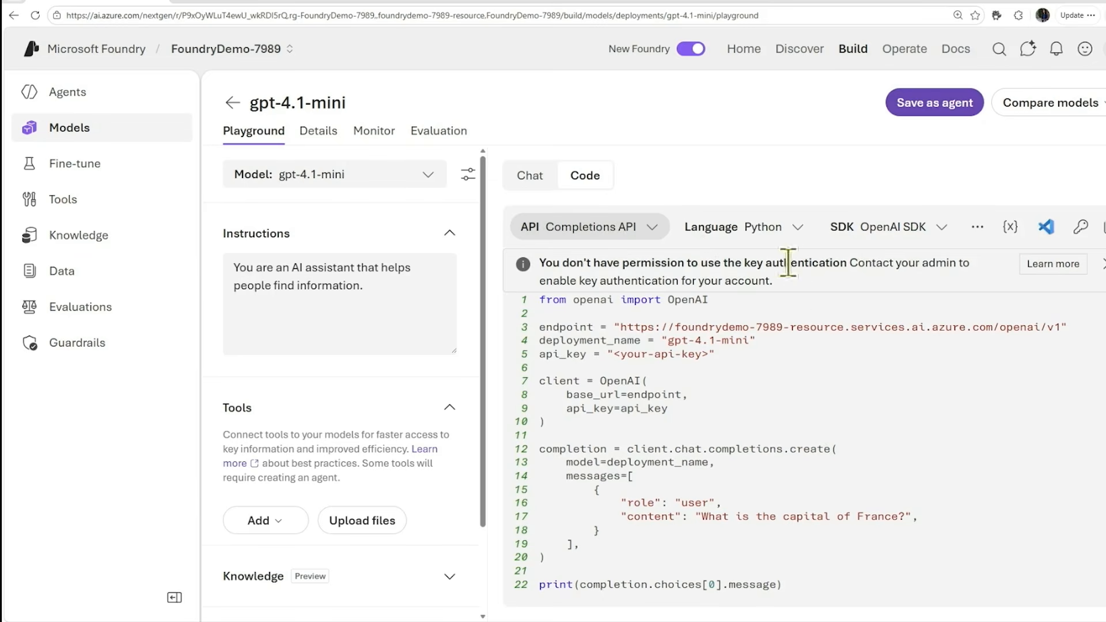
# - Preview the Completions API sample in JavaScript, C# and Go, and set the language back to Python
pyautogui.click(784, 229)
pyautogui.click(771, 293)
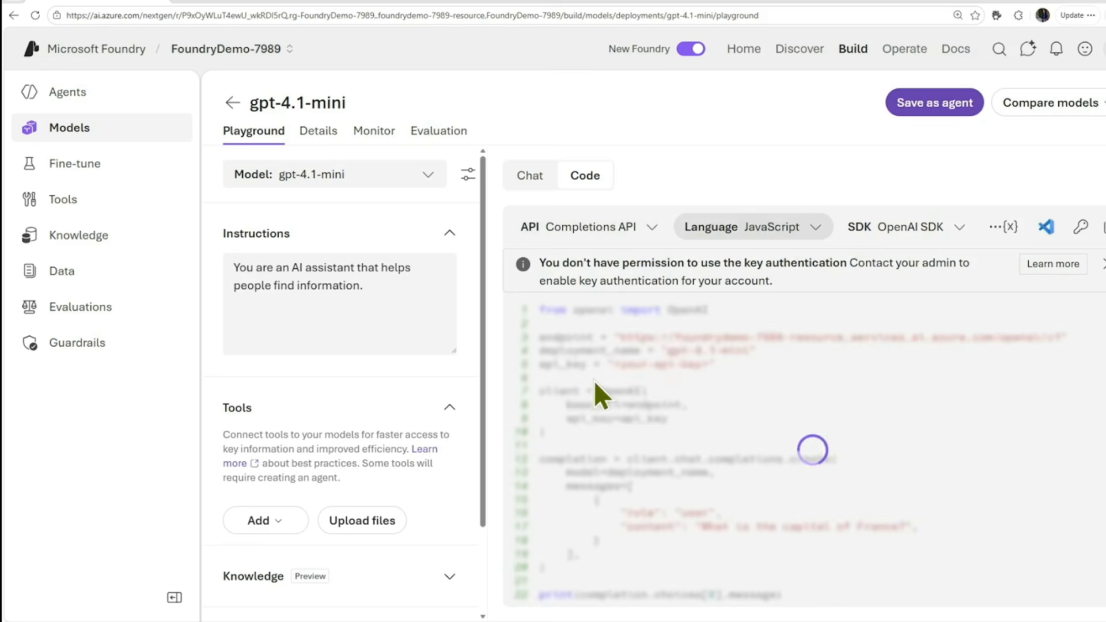
pyautogui.click(816, 216)
pyautogui.click(779, 320)
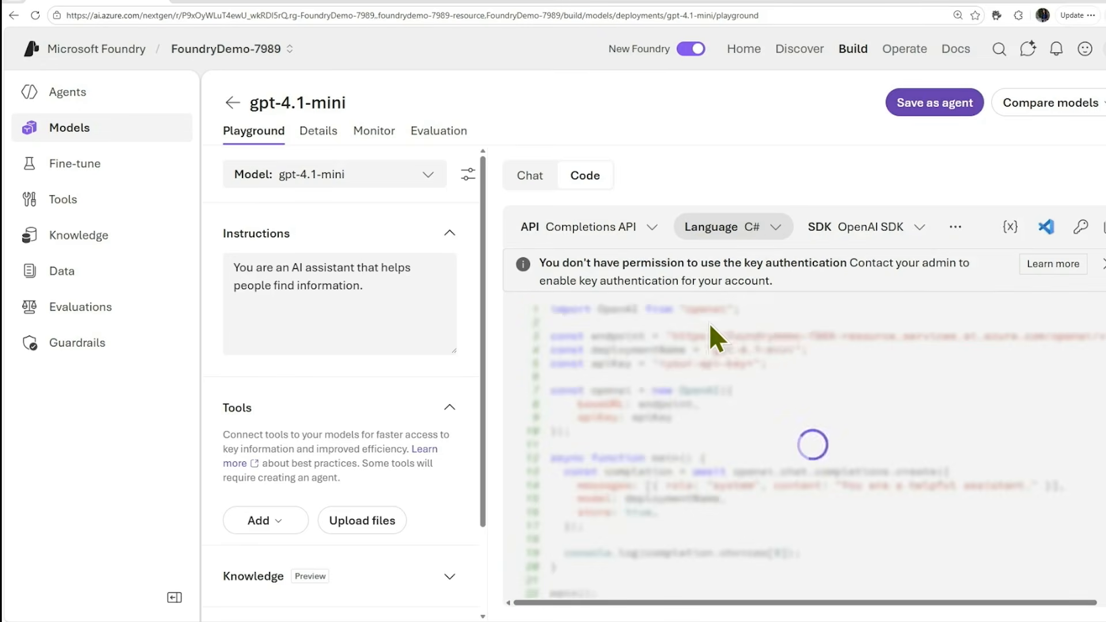
pyautogui.click(777, 230)
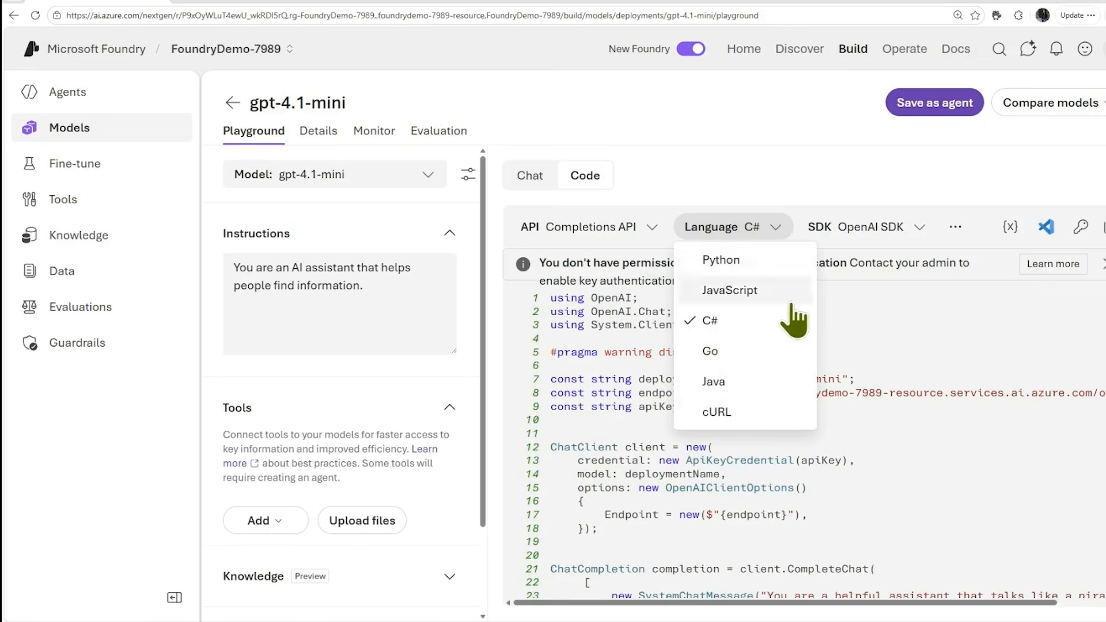
pyautogui.click(772, 354)
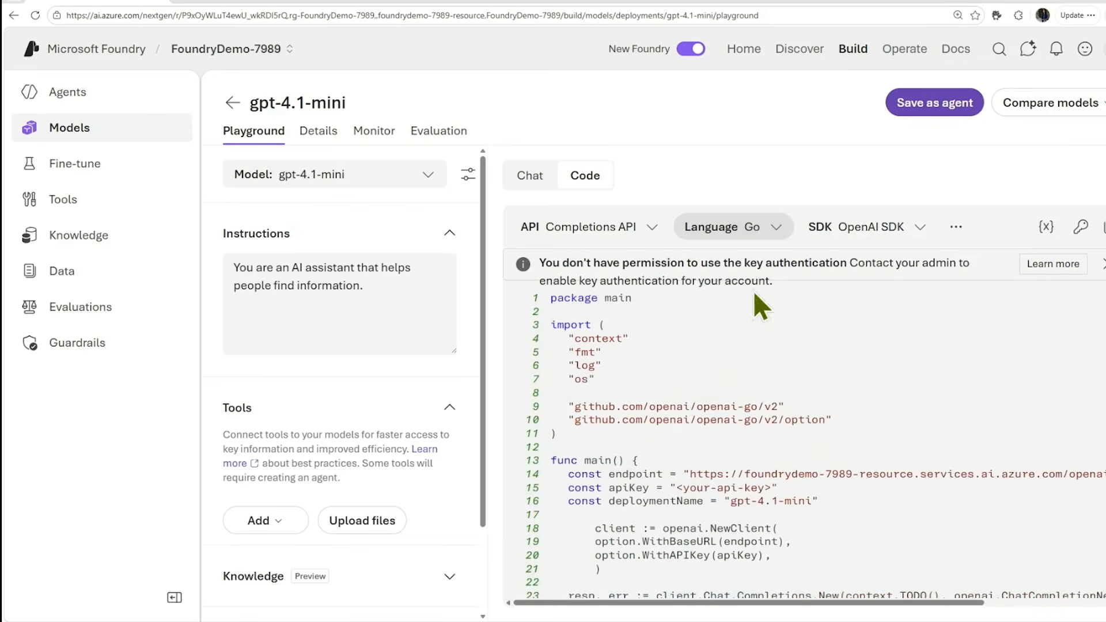
pyautogui.click(776, 231)
pyautogui.click(766, 256)
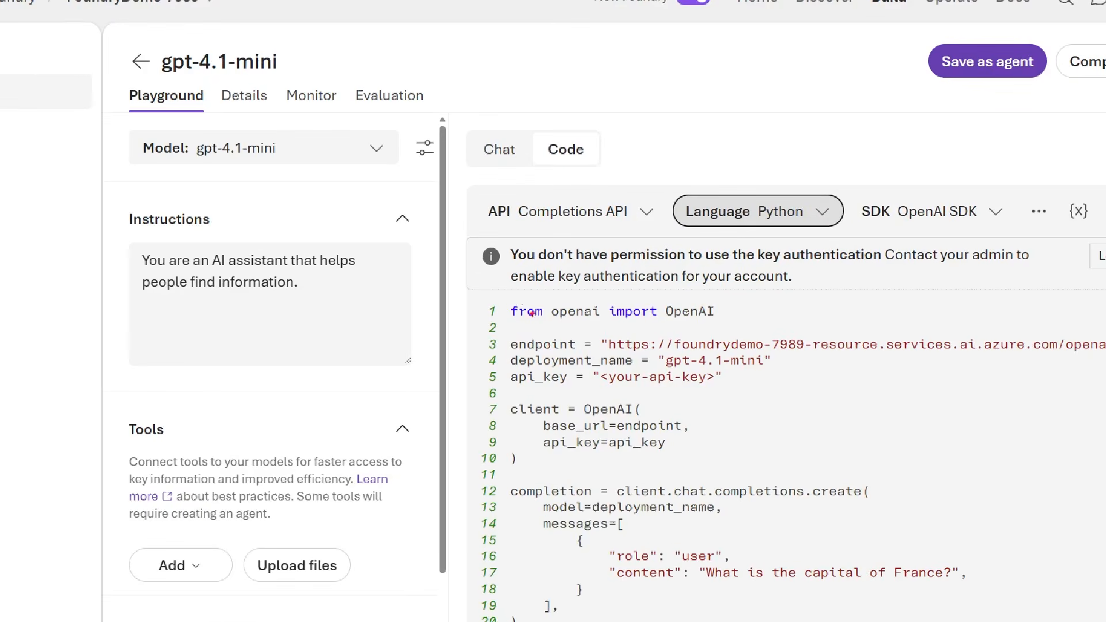
pyautogui.moveTo(500, 289)
pyautogui.mouseDown()
pyautogui.moveTo(572, 329)
pyautogui.moveTo(738, 346)
pyautogui.moveTo(746, 328)
pyautogui.mouseUp()
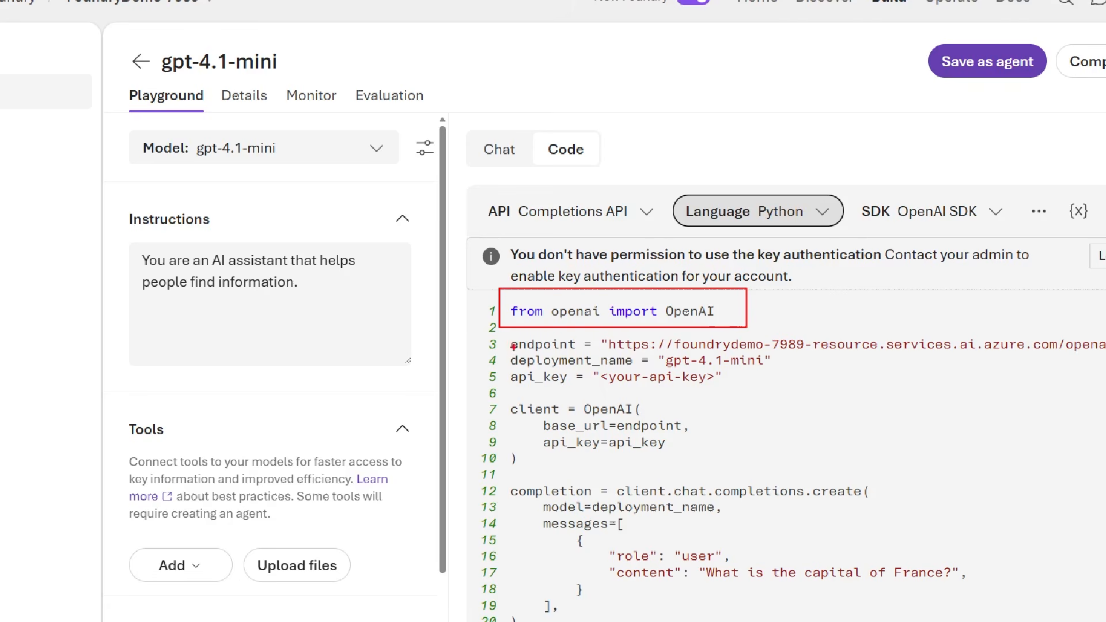
pyautogui.moveTo(506, 345); pyautogui.dragTo(438, 345)
pyautogui.moveTo(505, 363); pyautogui.dragTo(427, 364)
pyautogui.moveTo(509, 380); pyautogui.dragTo(436, 380)
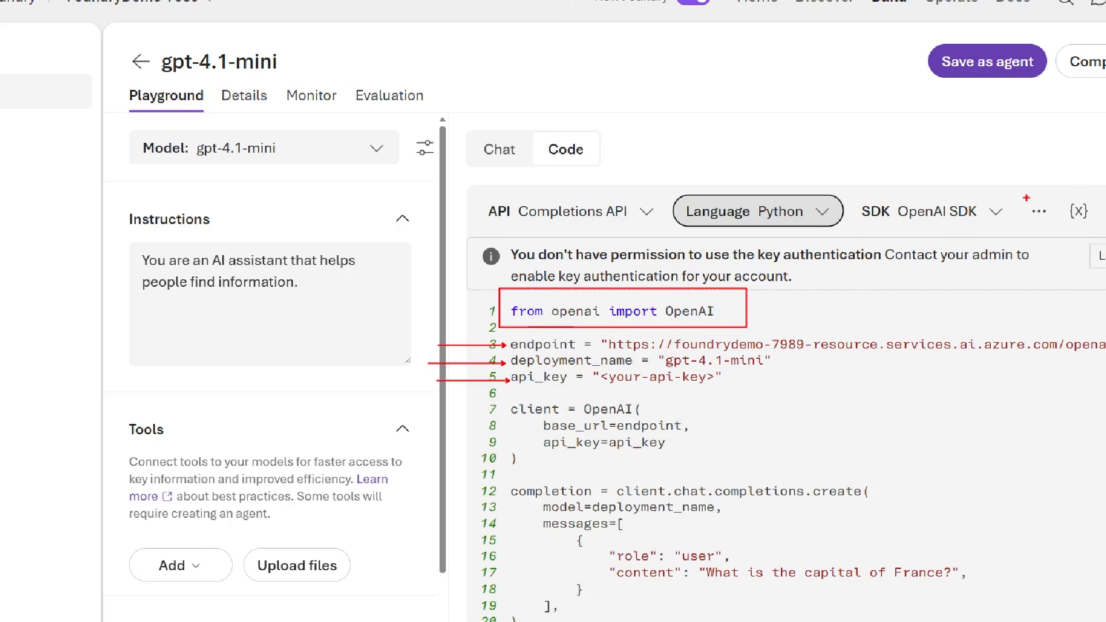
pyautogui.moveTo(1023, 196); pyautogui.dragTo(1054, 225)
pyautogui.moveTo(507, 410); pyautogui.dragTo(425, 409)
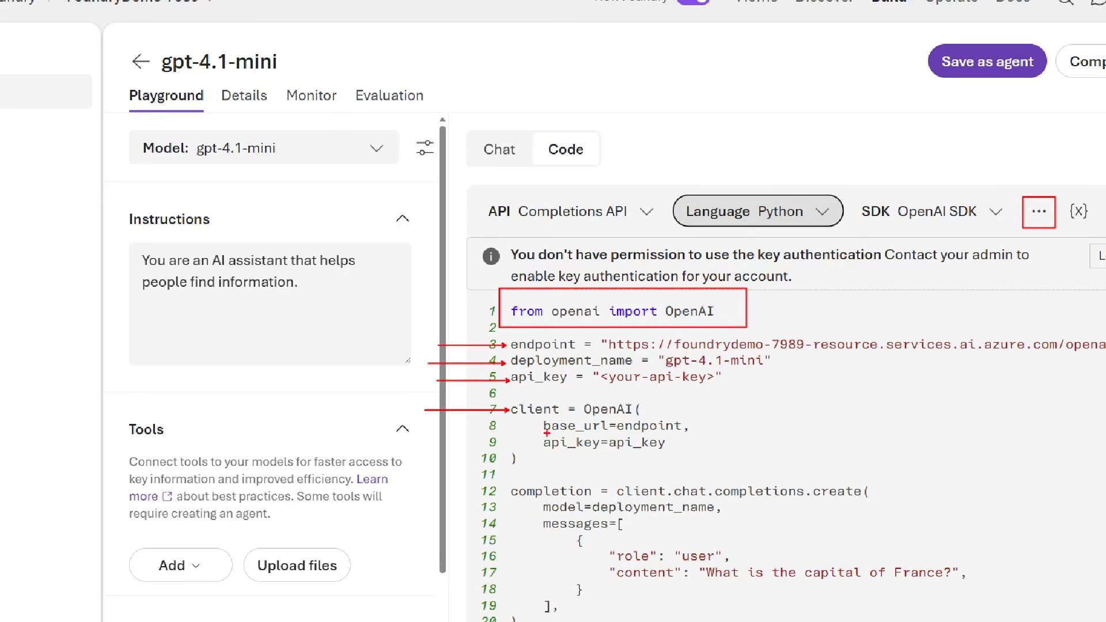
pyautogui.moveTo(546, 434); pyautogui.dragTo(689, 433)
pyautogui.moveTo(546, 448); pyautogui.dragTo(673, 447)
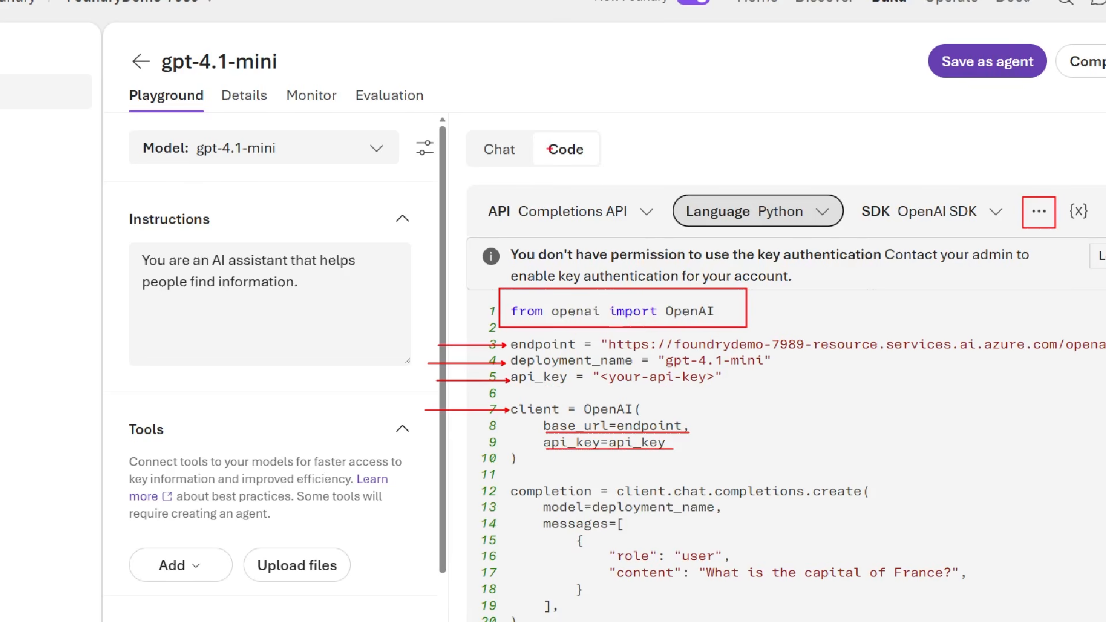
pyautogui.moveTo(539, 225); pyautogui.dragTo(481, 265)
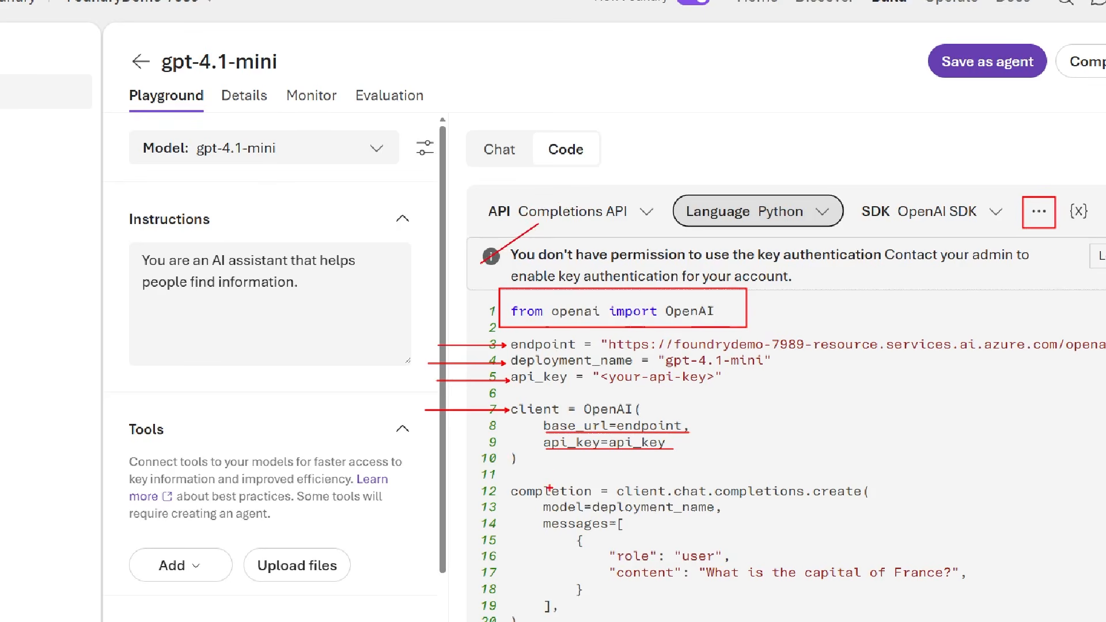
pyautogui.moveTo(550, 486); pyautogui.dragTo(687, 450)
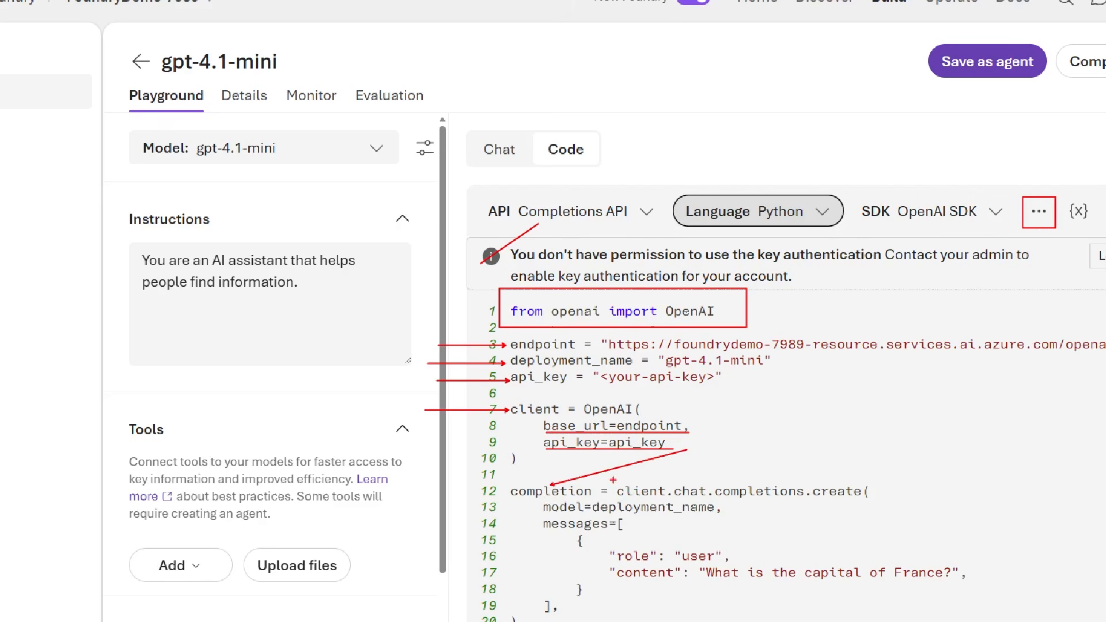
pyautogui.moveTo(612, 476)
pyautogui.mouseDown()
pyautogui.moveTo(710, 503)
pyautogui.moveTo(864, 501)
pyautogui.mouseUp()
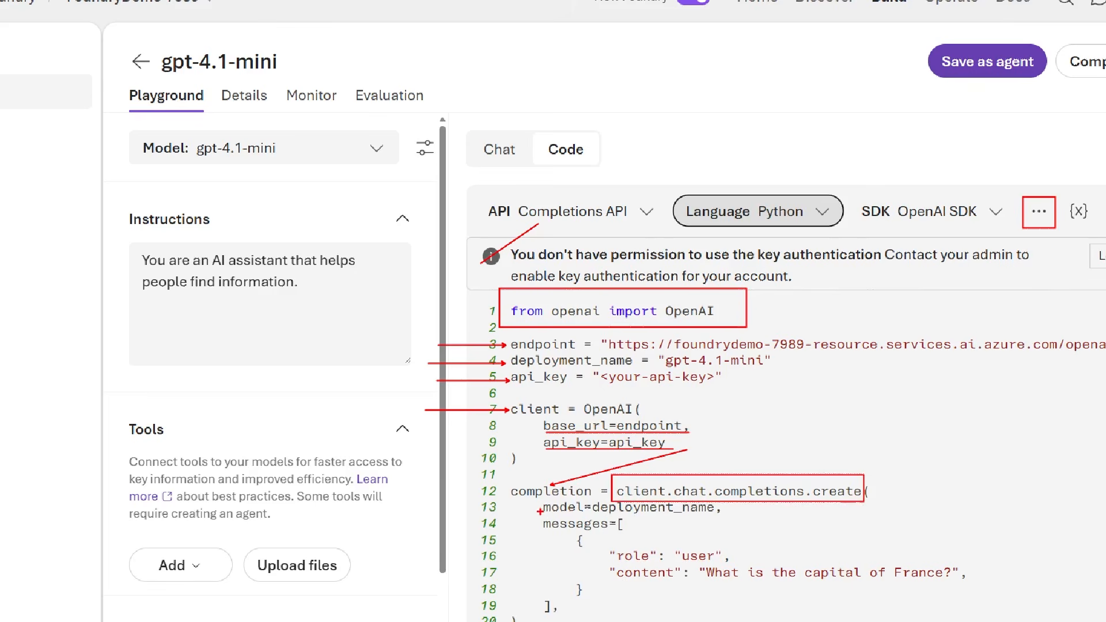
pyautogui.moveTo(472, 510); pyautogui.dragTo(538, 510)
pyautogui.moveTo(471, 525); pyautogui.dragTo(539, 525)
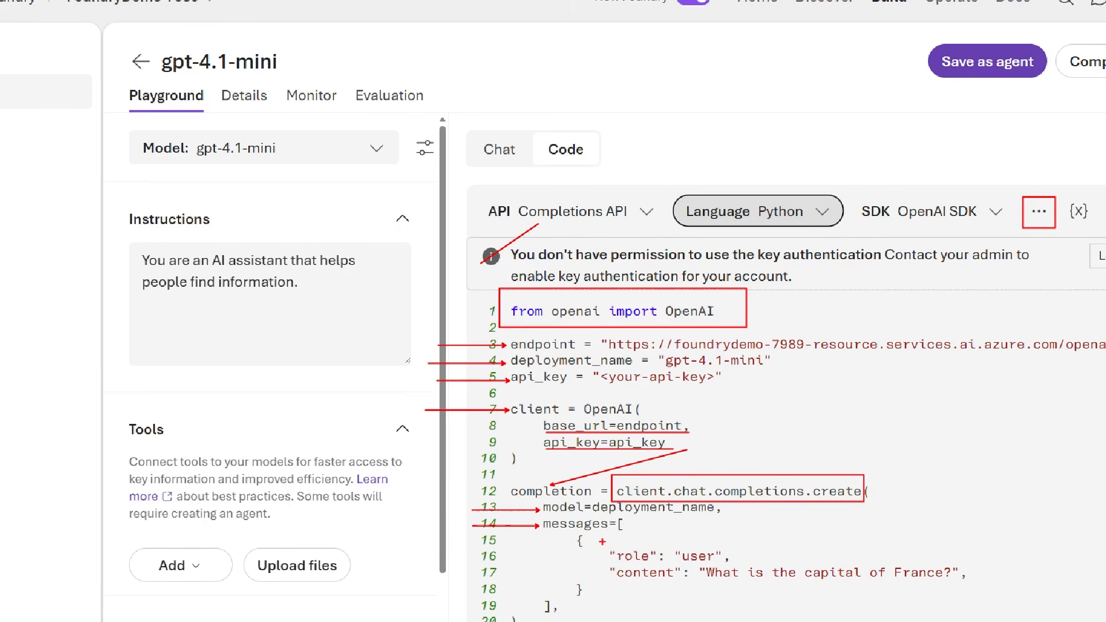
pyautogui.moveTo(601, 542)
pyautogui.mouseDown()
pyautogui.moveTo(674, 599)
pyautogui.moveTo(985, 587)
pyautogui.mouseUp()
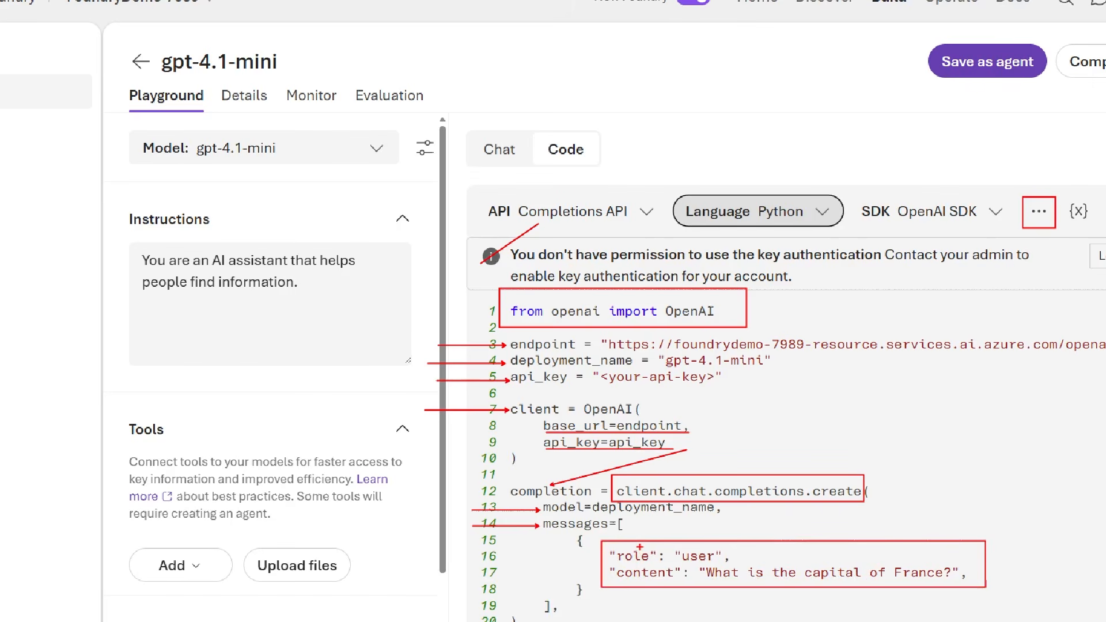
pyautogui.moveTo(714, 517); pyautogui.dragTo(639, 546)
pyautogui.moveTo(708, 545); pyautogui.dragTo(779, 515)
pyautogui.moveTo(658, 580); pyautogui.dragTo(700, 606)
pyautogui.moveTo(768, 579); pyautogui.dragTo(810, 597)
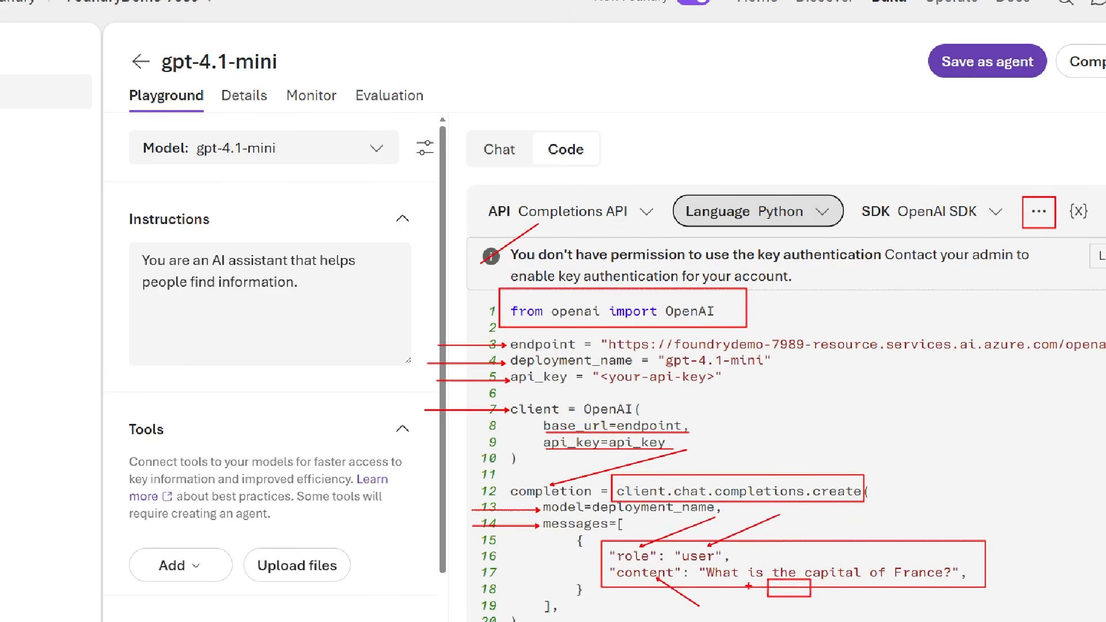
pyautogui.moveTo(746, 580); pyautogui.dragTo(817, 621)
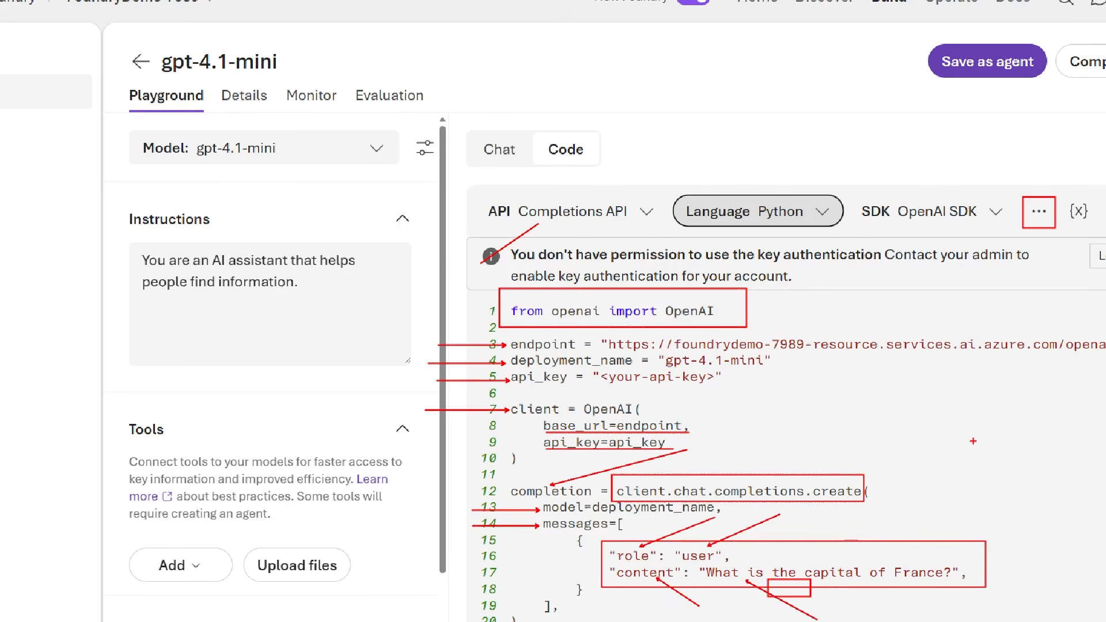
pyautogui.press('Escape')
# - Switch the Python sample code to the Responses API
pyautogui.click(625, 238)
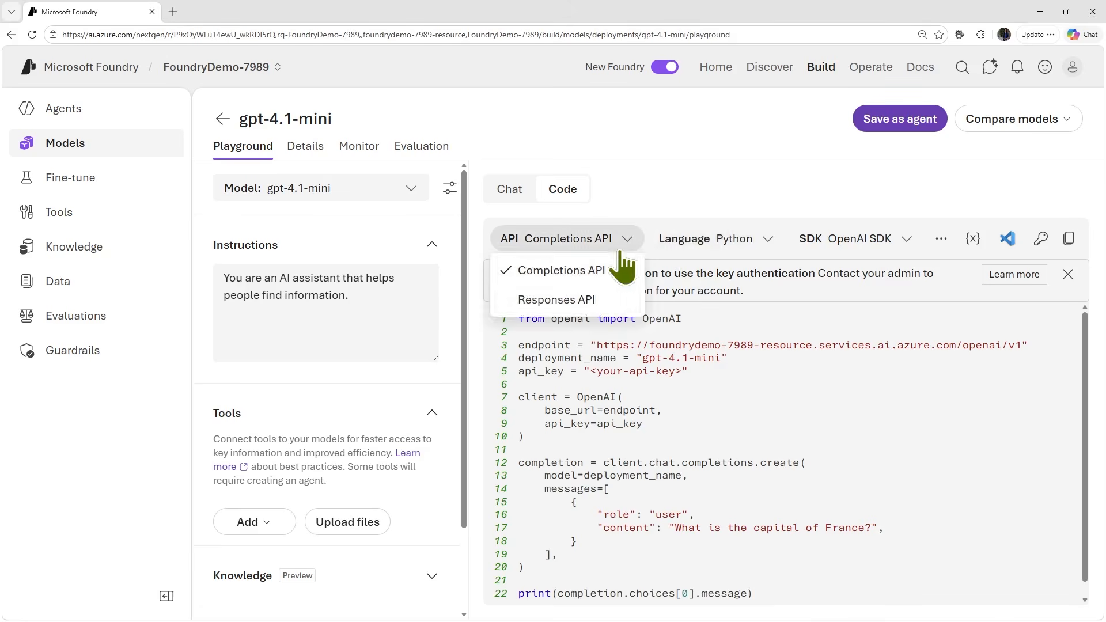
pyautogui.click(544, 299)
pyautogui.hotkey('ctrl', '1')
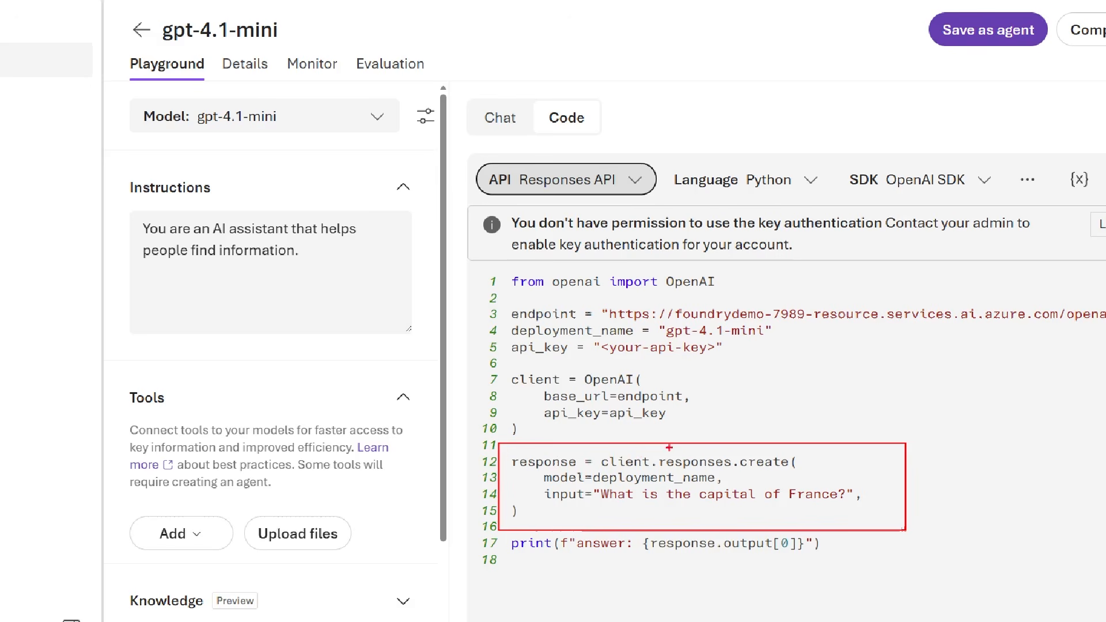
pyautogui.moveTo(596, 450)
pyautogui.mouseDown()
pyautogui.moveTo(655, 469)
pyautogui.moveTo(789, 469)
pyautogui.mouseUp()
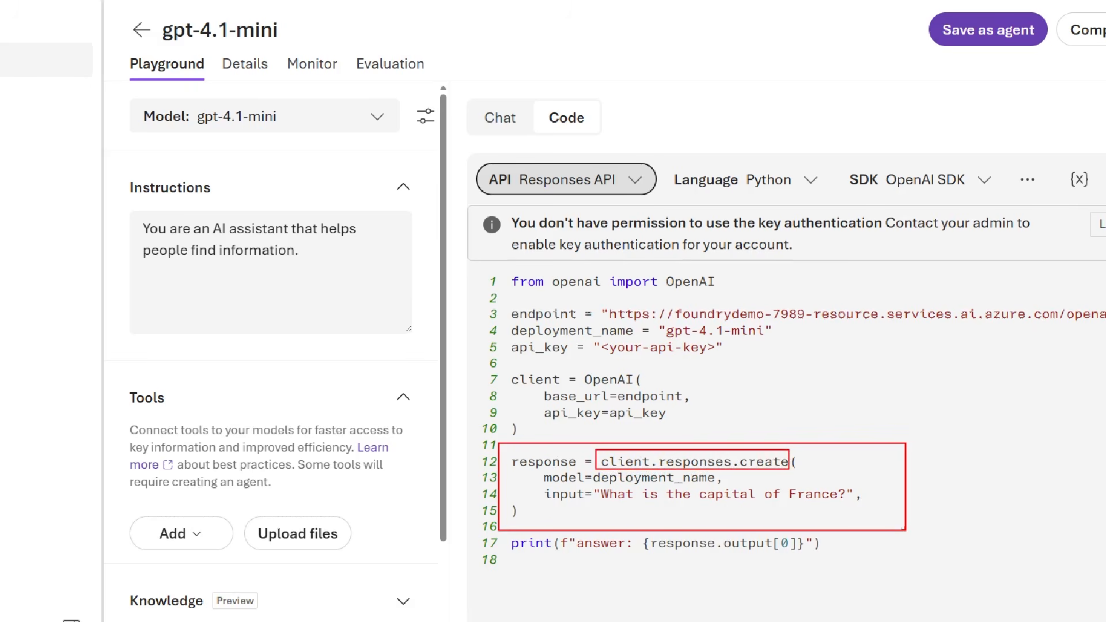
pyautogui.moveTo(540, 477); pyautogui.dragTo(462, 477)
pyautogui.moveTo(540, 497); pyautogui.dragTo(466, 496)
pyautogui.press('Escape')
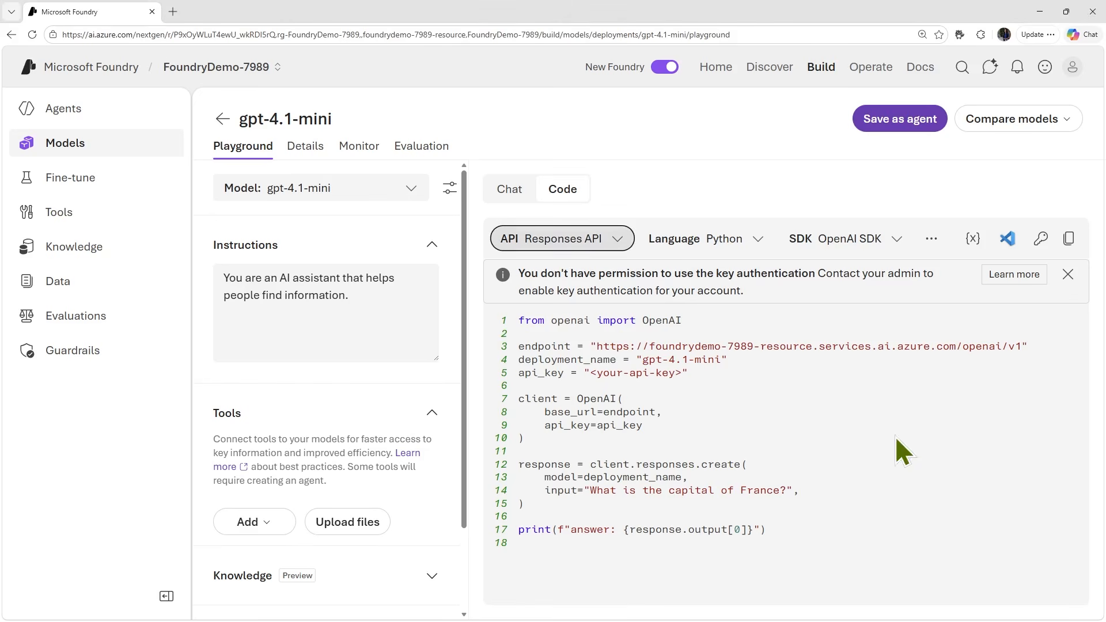
# - Change the sample code's authentication method to Entra ID authentication
pyautogui.click(932, 238)
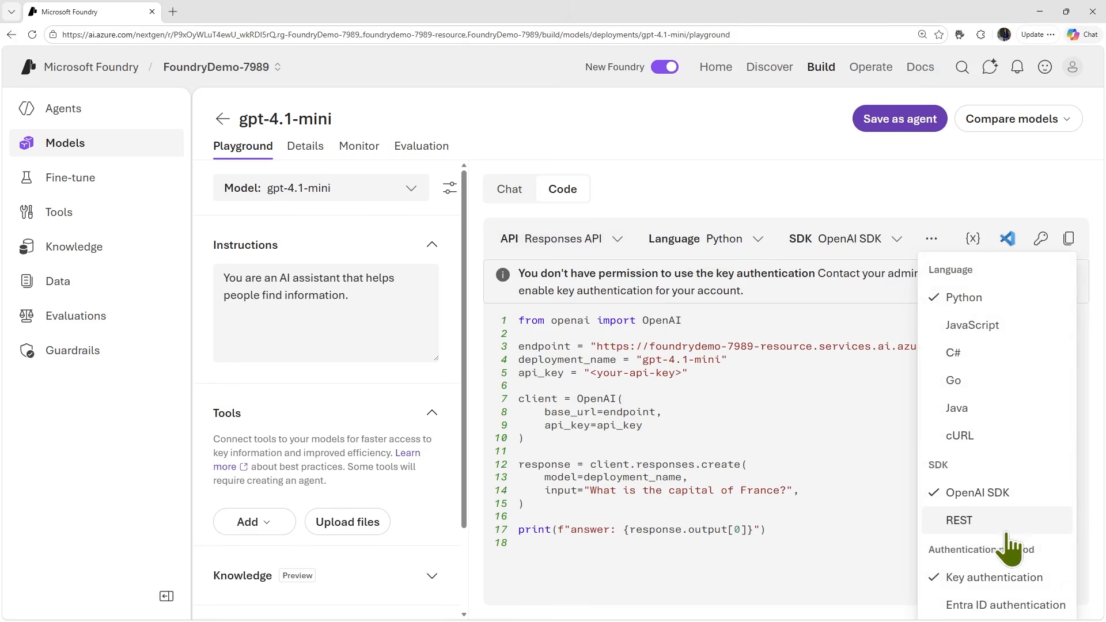
pyautogui.click(982, 606)
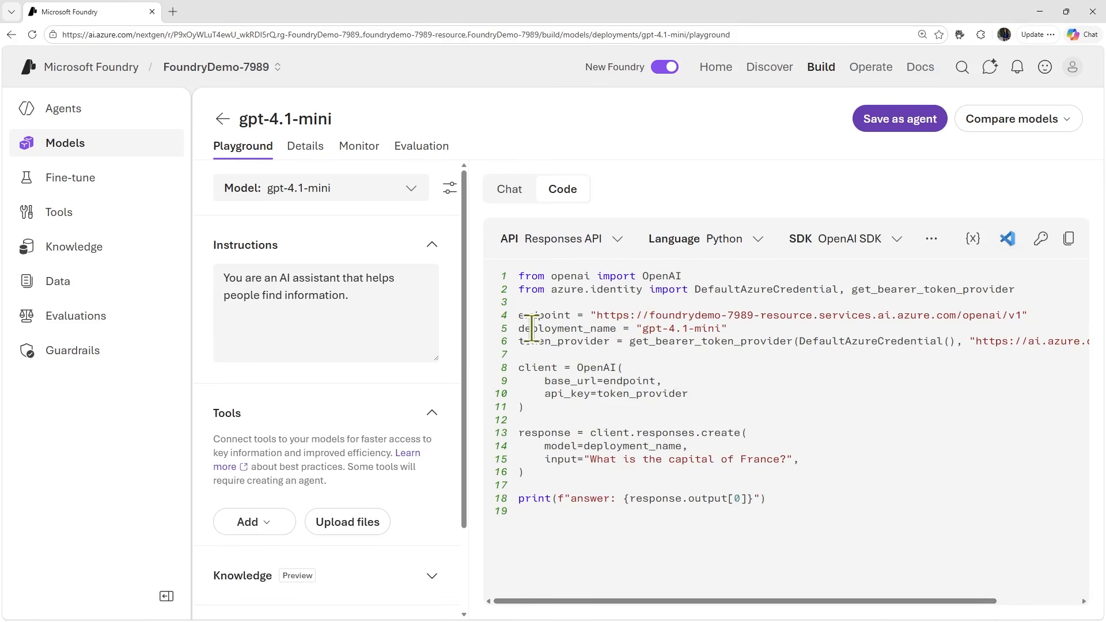
pyautogui.hotkey('ctrl', '1')
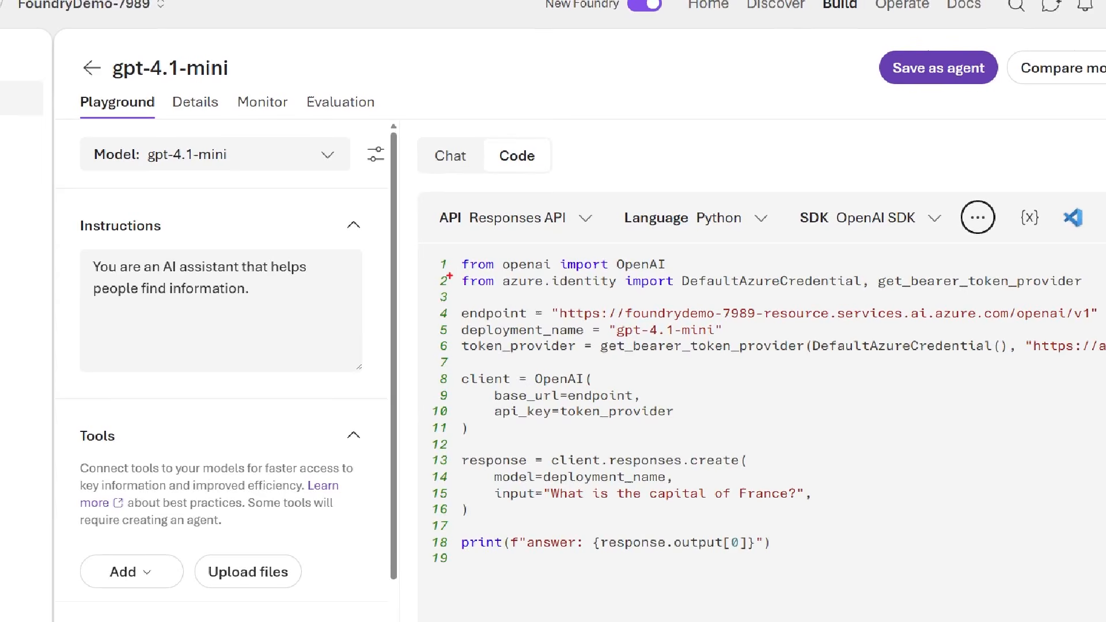
pyautogui.moveTo(451, 273); pyautogui.dragTo(1105, 297)
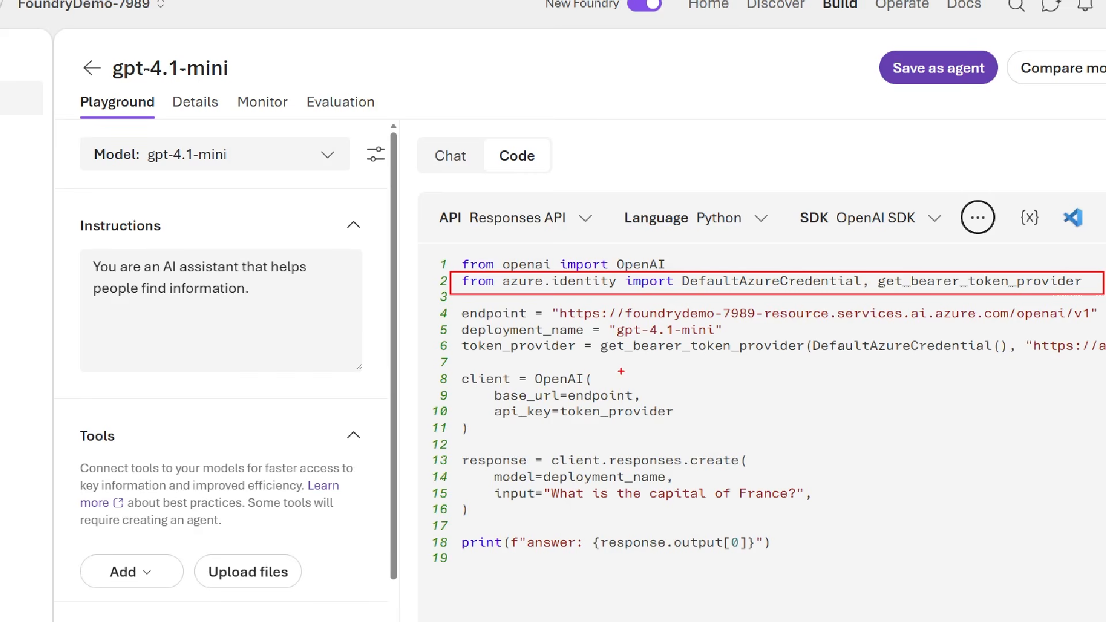
pyautogui.moveTo(599, 341); pyautogui.dragTo(806, 357)
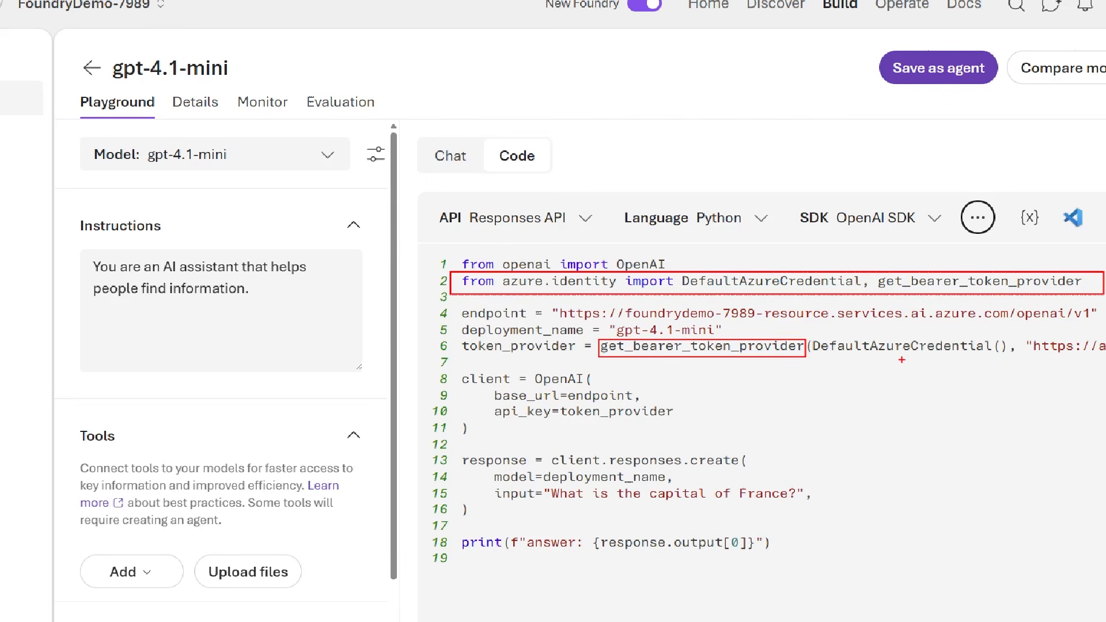
pyautogui.moveTo(897, 357); pyautogui.dragTo(948, 405)
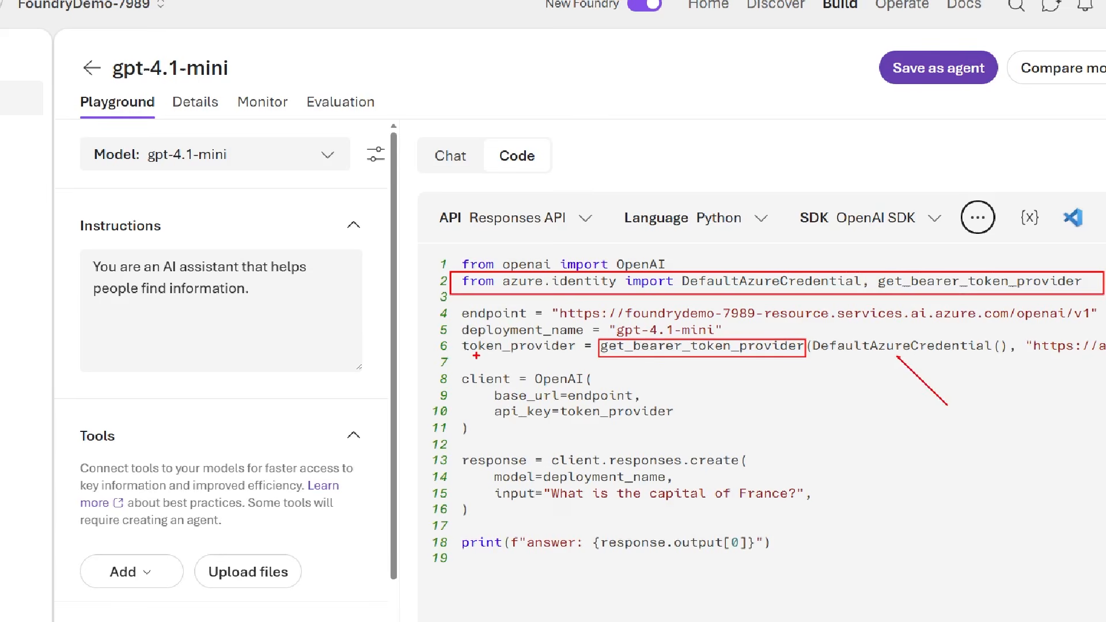
pyautogui.moveTo(475, 355); pyautogui.dragTo(425, 384)
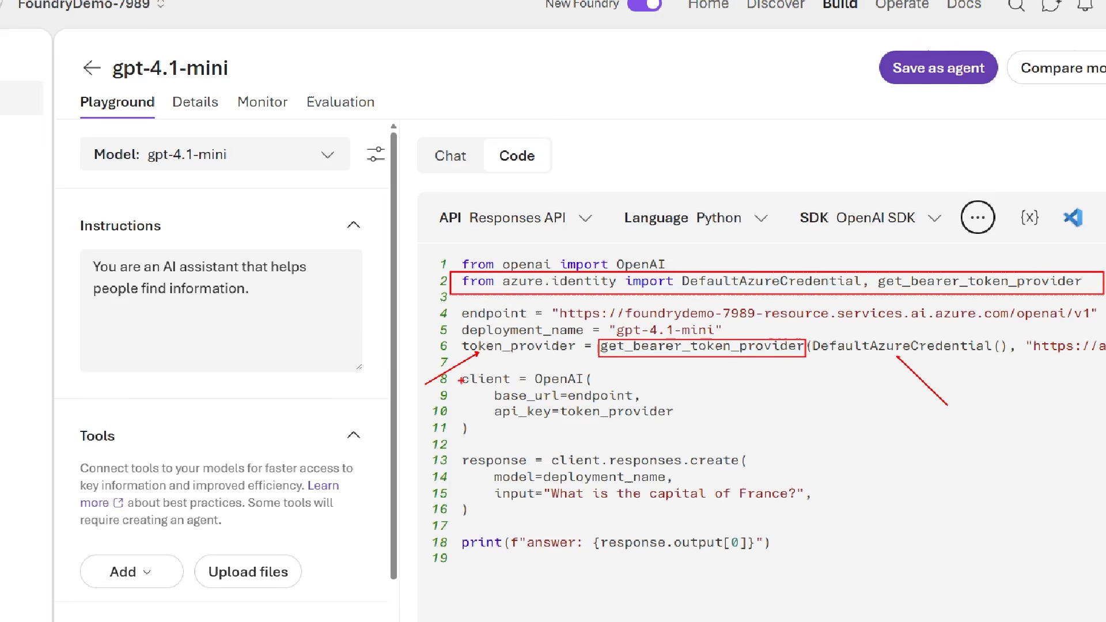
pyautogui.moveTo(455, 365)
pyautogui.mouseDown()
pyautogui.moveTo(683, 461)
pyautogui.moveTo(711, 442)
pyautogui.mouseUp()
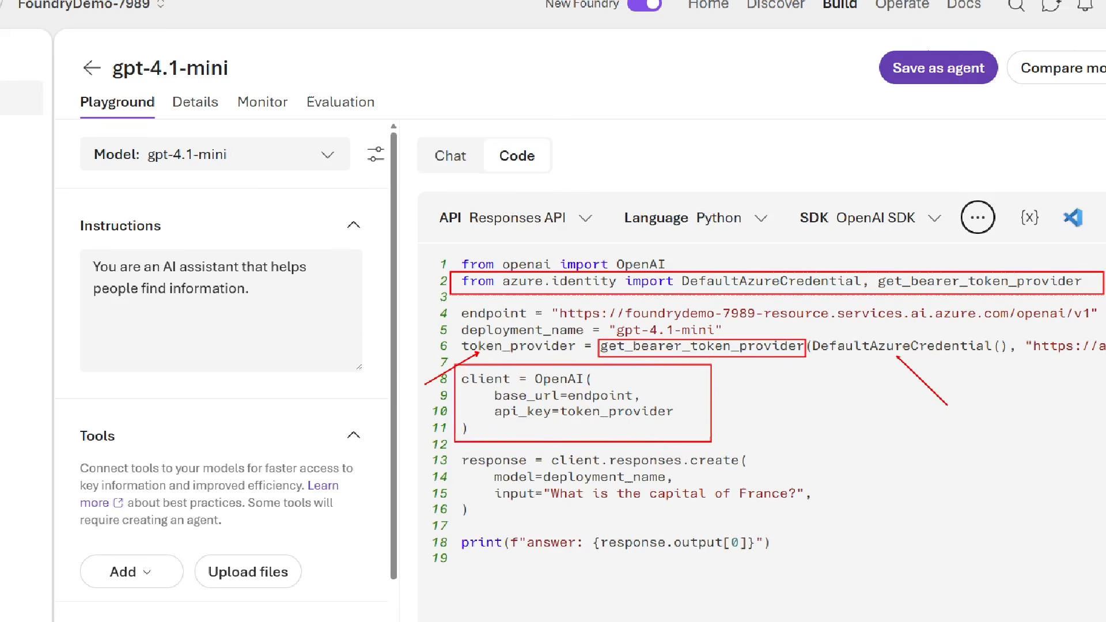
pyautogui.moveTo(489, 405)
pyautogui.mouseDown()
pyautogui.moveTo(622, 429)
pyautogui.moveTo(697, 425)
pyautogui.mouseUp()
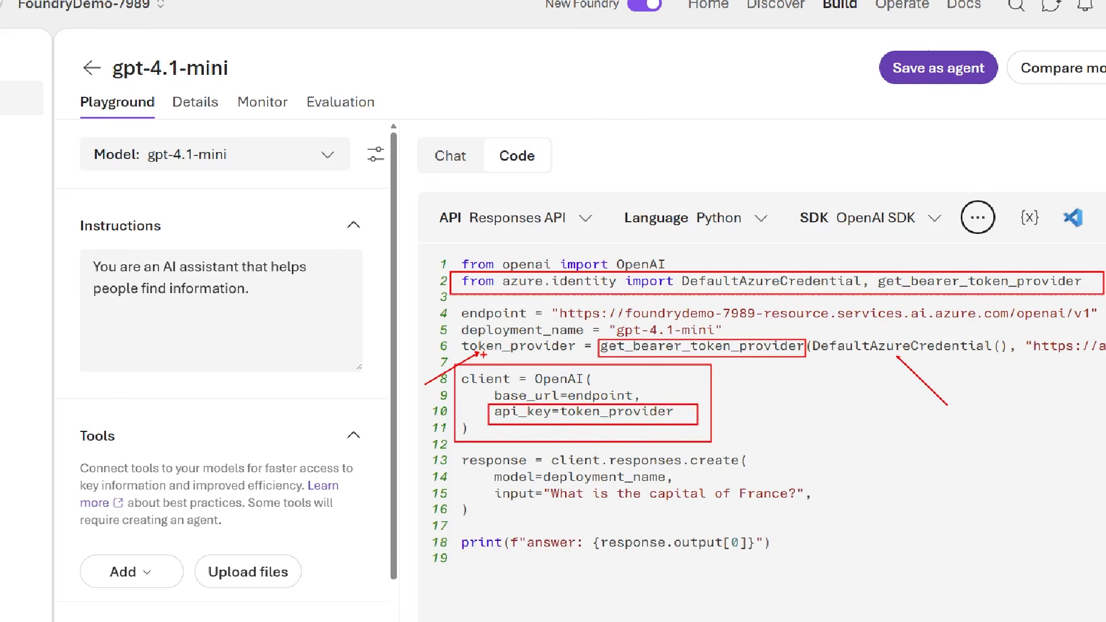
pyautogui.moveTo(483, 353); pyautogui.dragTo(581, 353)
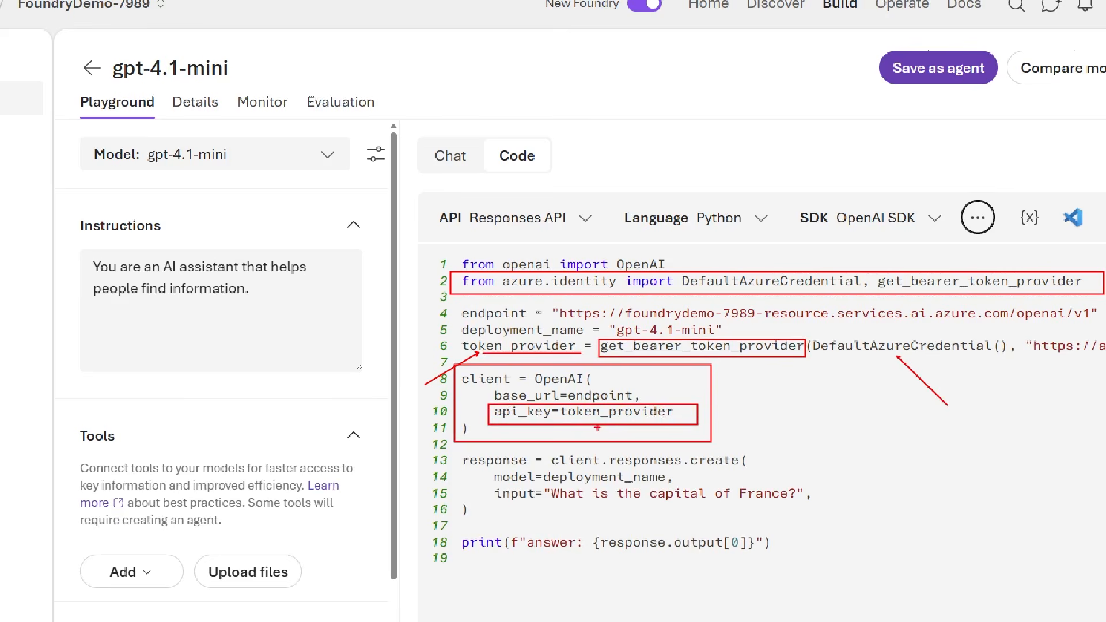
pyautogui.moveTo(568, 418); pyautogui.dragTo(677, 419)
pyautogui.press('Escape')
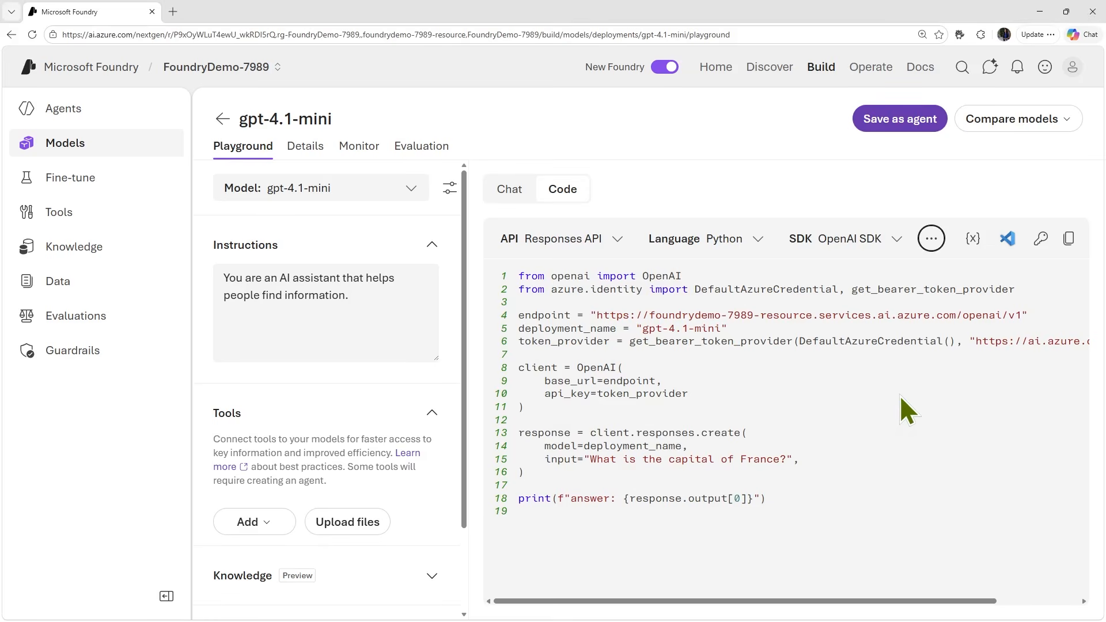
# - Inspect the full URL argument passed to get_bearer_token_provider on the sample's token_provider line
pyautogui.moveTo(894, 602); pyautogui.dragTo(1039, 602)
pyautogui.moveTo(870, 341); pyautogui.dragTo(1067, 341)
pyautogui.moveTo(906, 601); pyautogui.dragTo(824, 601)
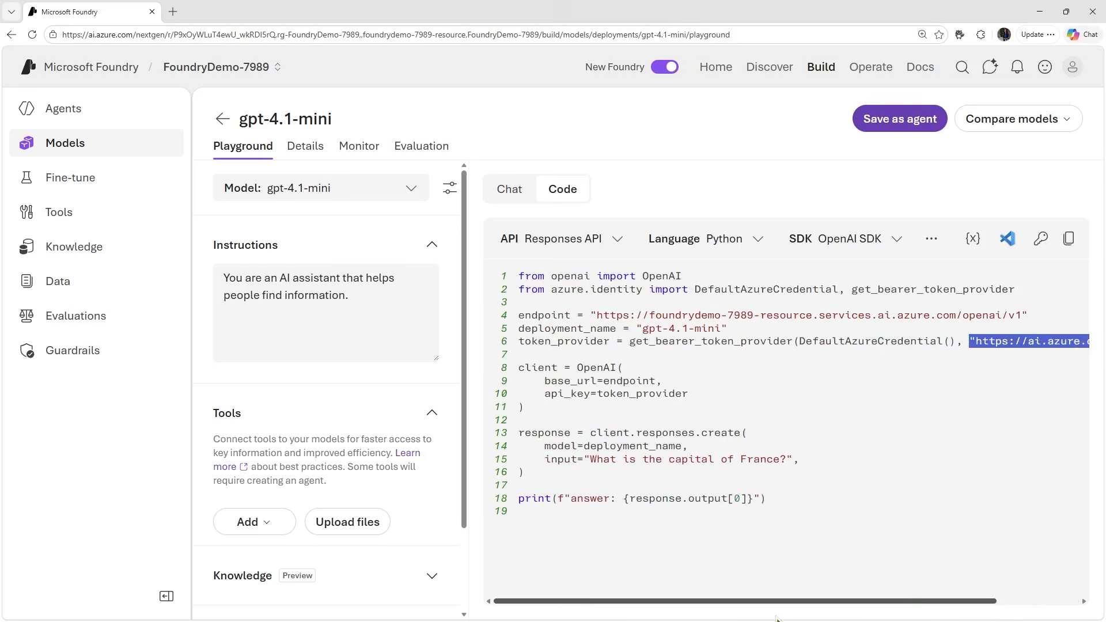
pyautogui.click(931, 239)
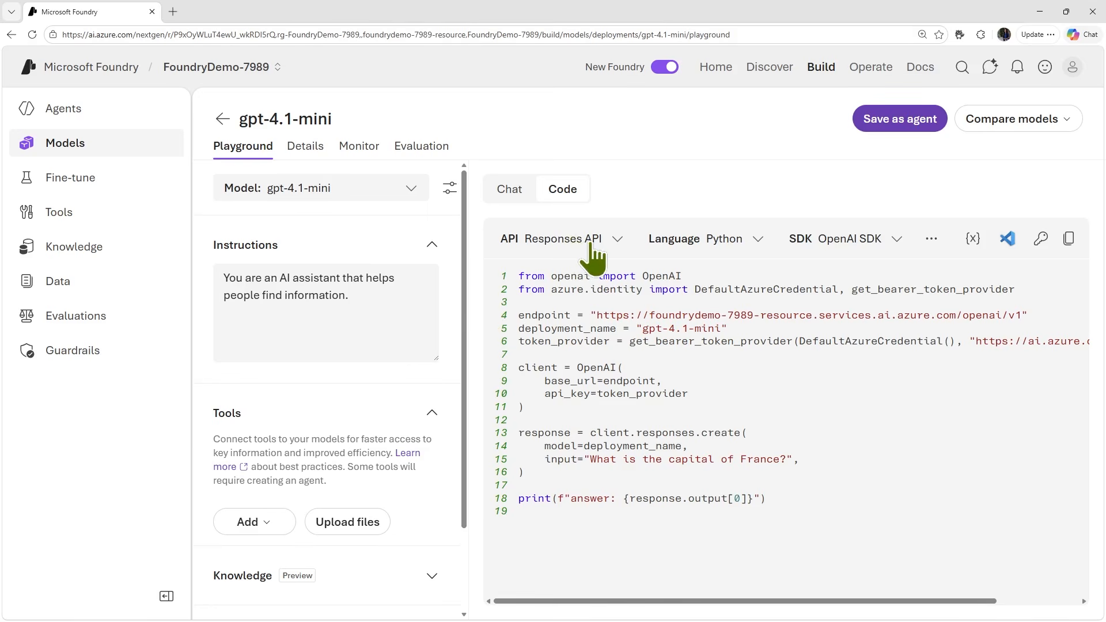
# - Check the API choices, preview the REST sample code, and set the SDK back to OpenAI SDK
pyautogui.click(592, 242)
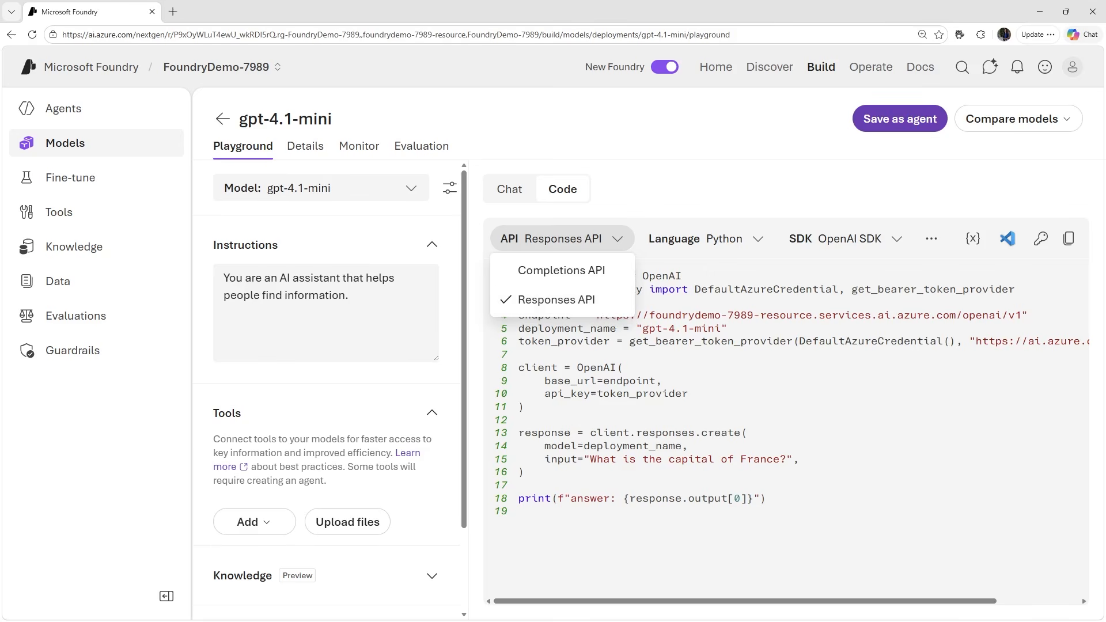
pyautogui.click(602, 343)
pyautogui.click(844, 239)
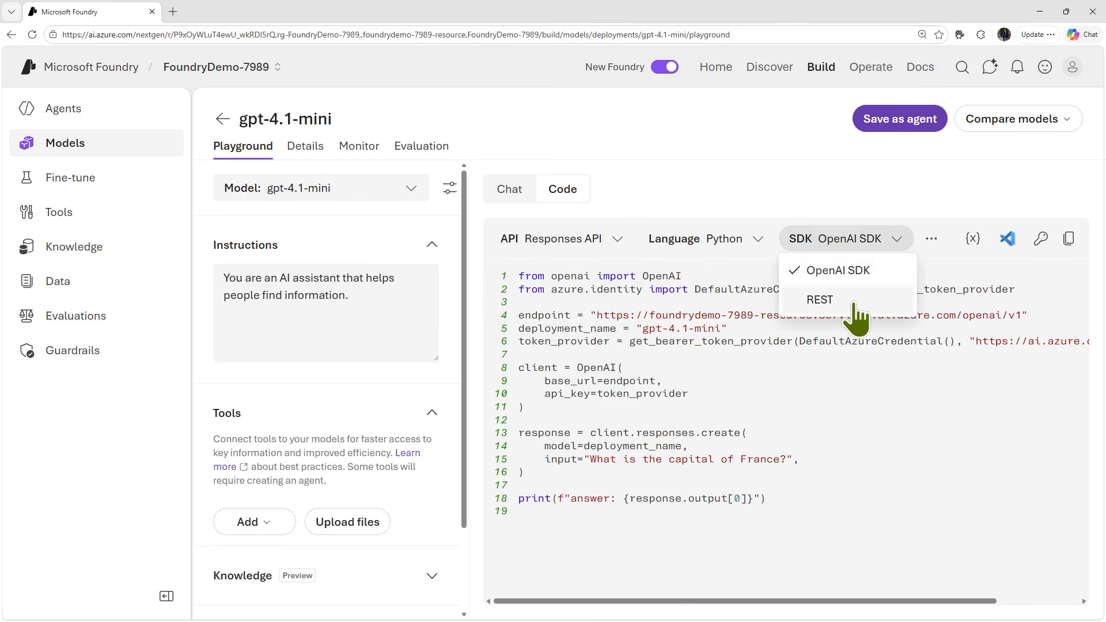
pyautogui.click(829, 301)
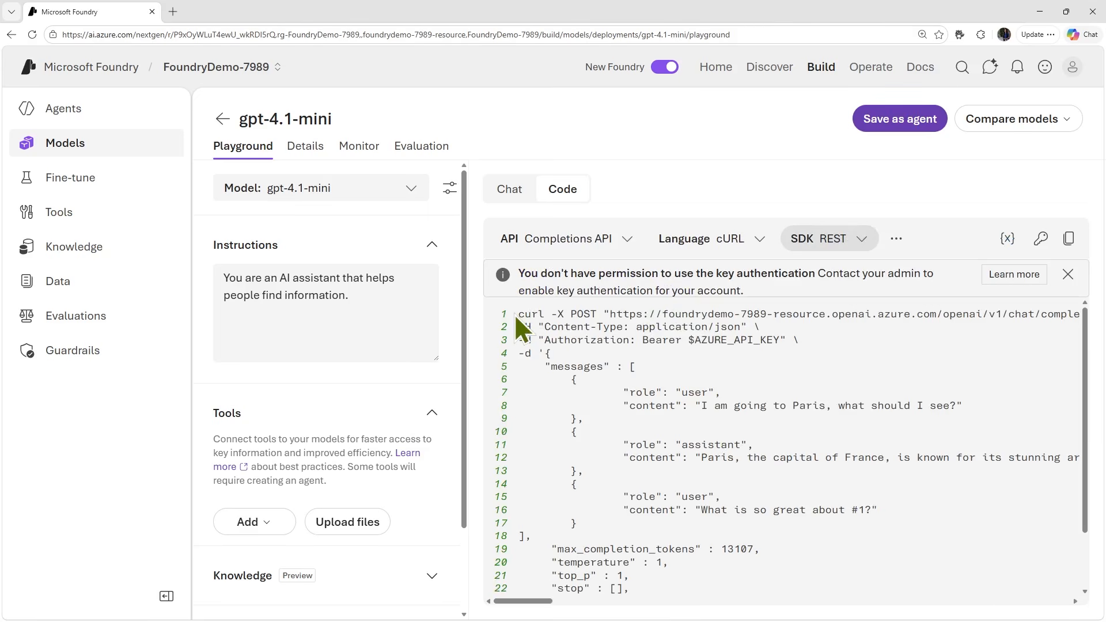
pyautogui.click(861, 241)
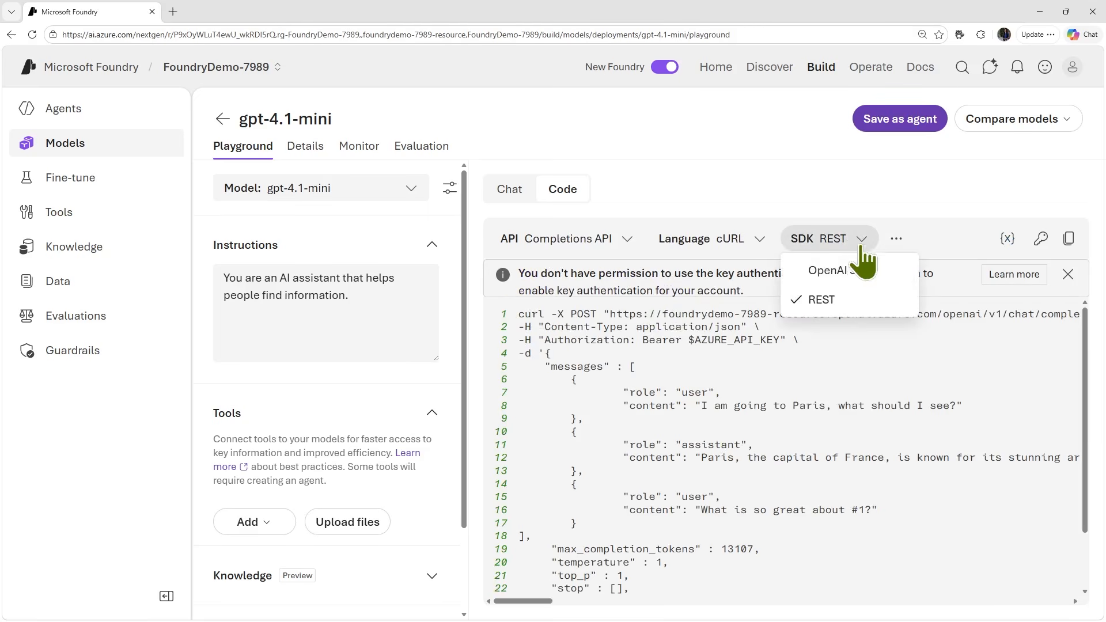
pyautogui.click(857, 266)
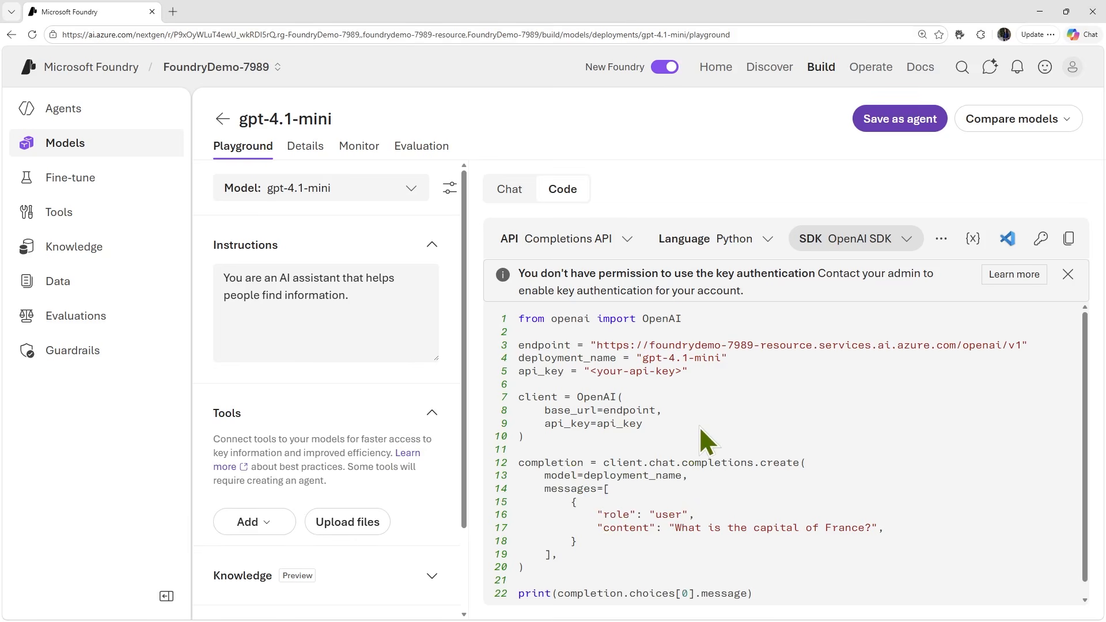
# - Set the sample to Entra ID authentication and open it in VS Code for the Web with the workspace folder azuredev-6a89
pyautogui.click(942, 238)
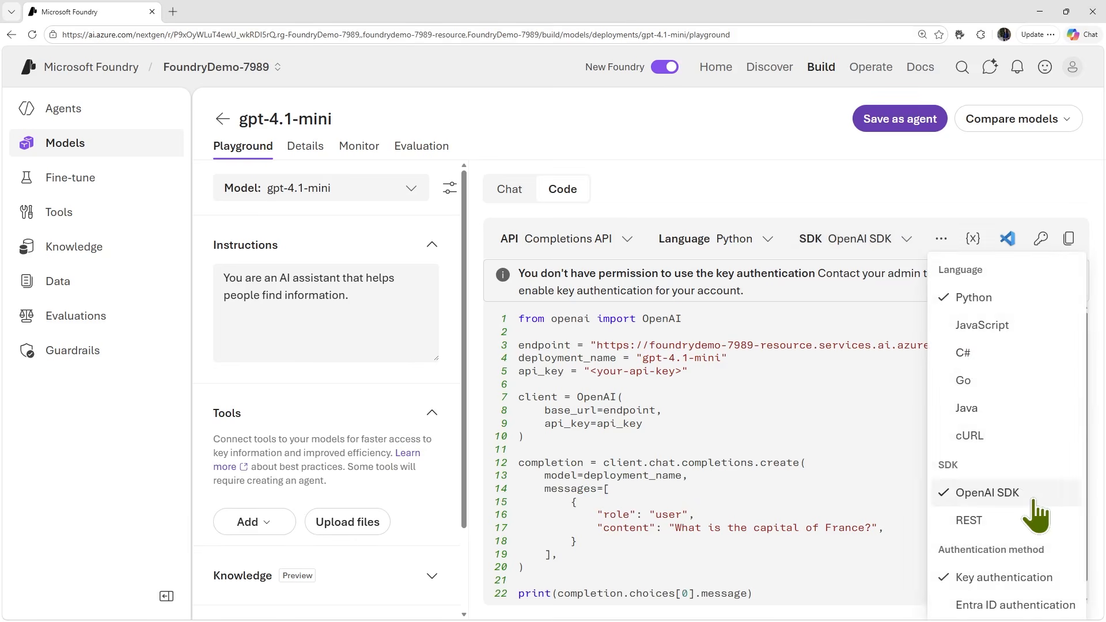
pyautogui.click(1039, 603)
pyautogui.click(1009, 239)
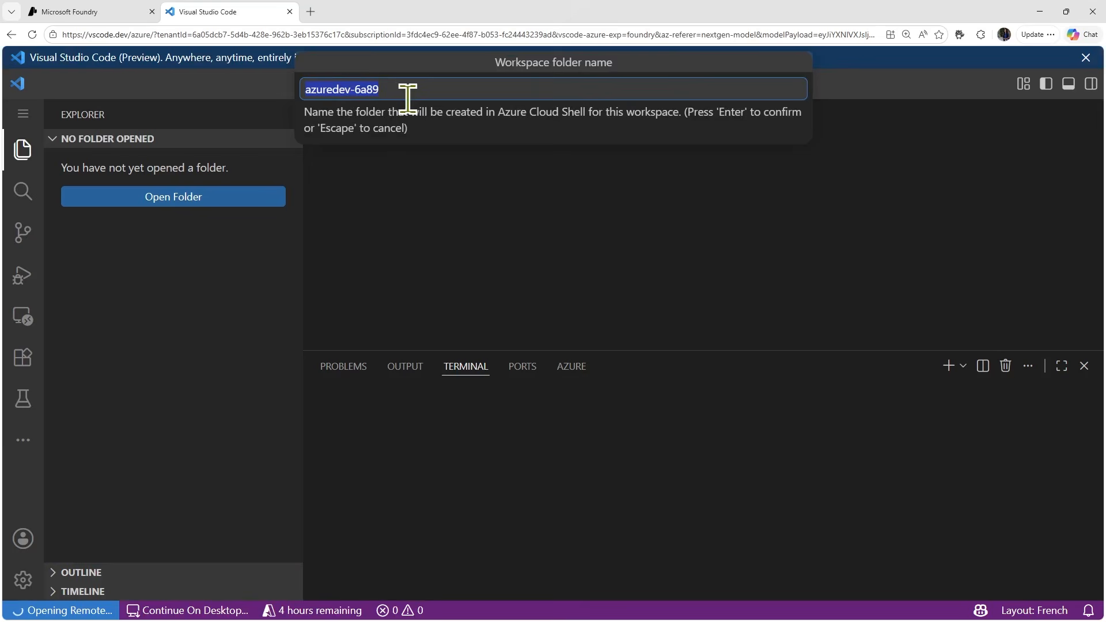
pyautogui.press('Return')
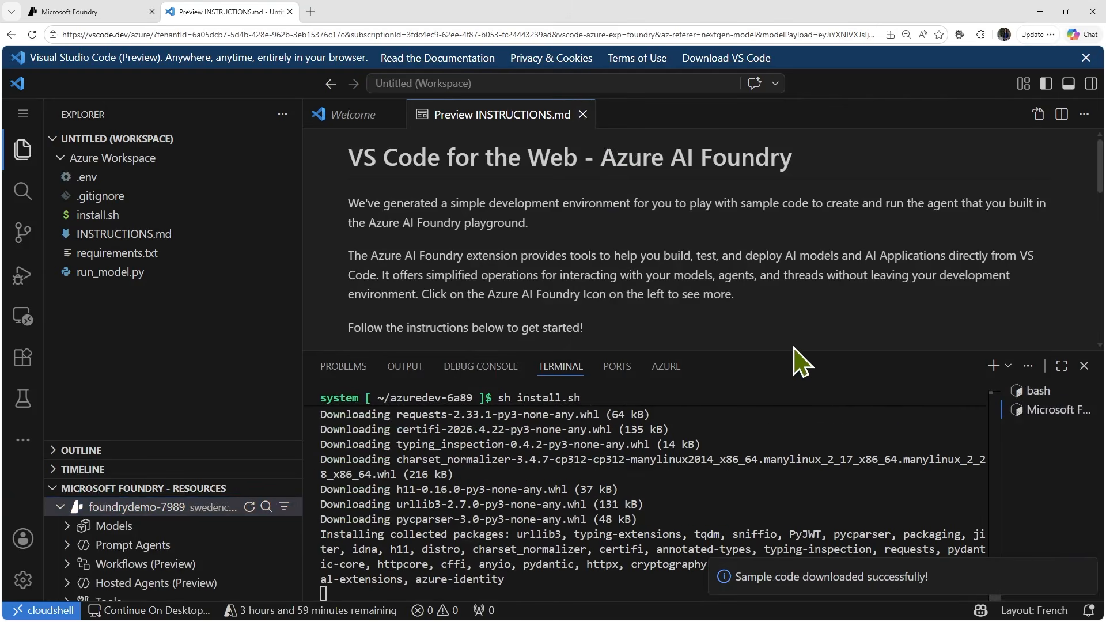
# - Enlarge the editor area by shrinking the terminal, then open run_model.py and review its code
pyautogui.moveTo(795, 350); pyautogui.dragTo(837, 507)
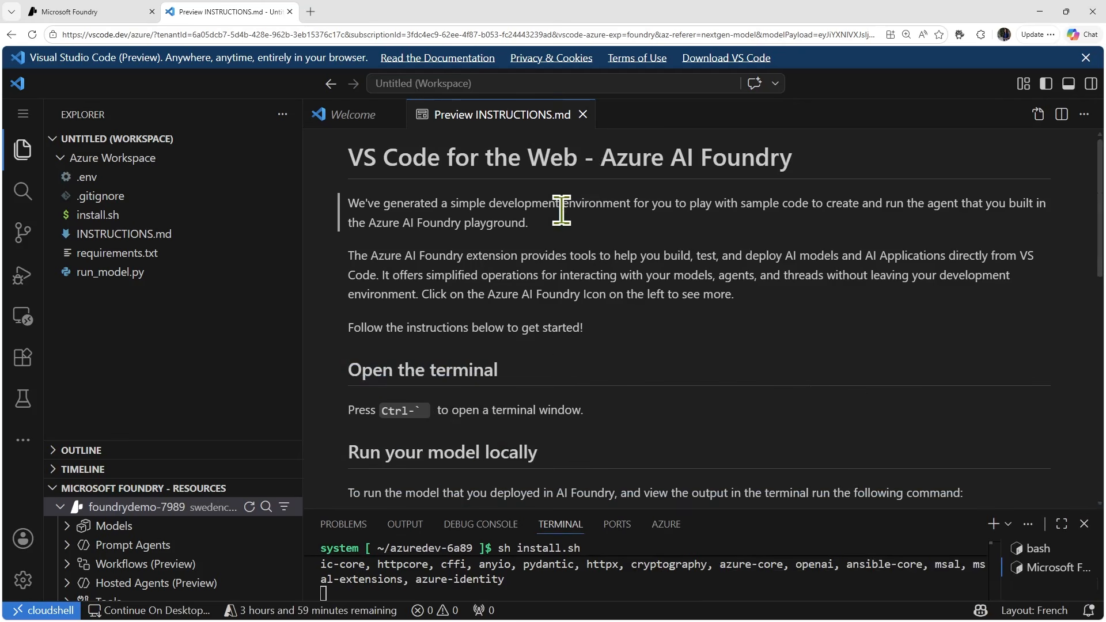
pyautogui.click(151, 272)
pyautogui.scroll(-1, 486, 320)
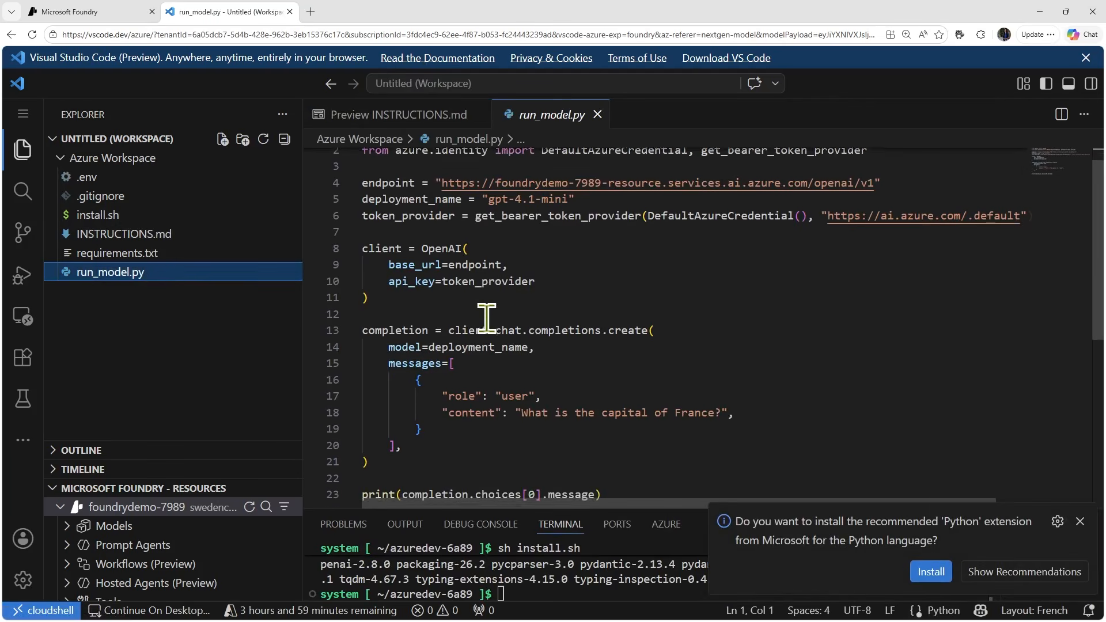
pyautogui.scroll(1, 464, 231)
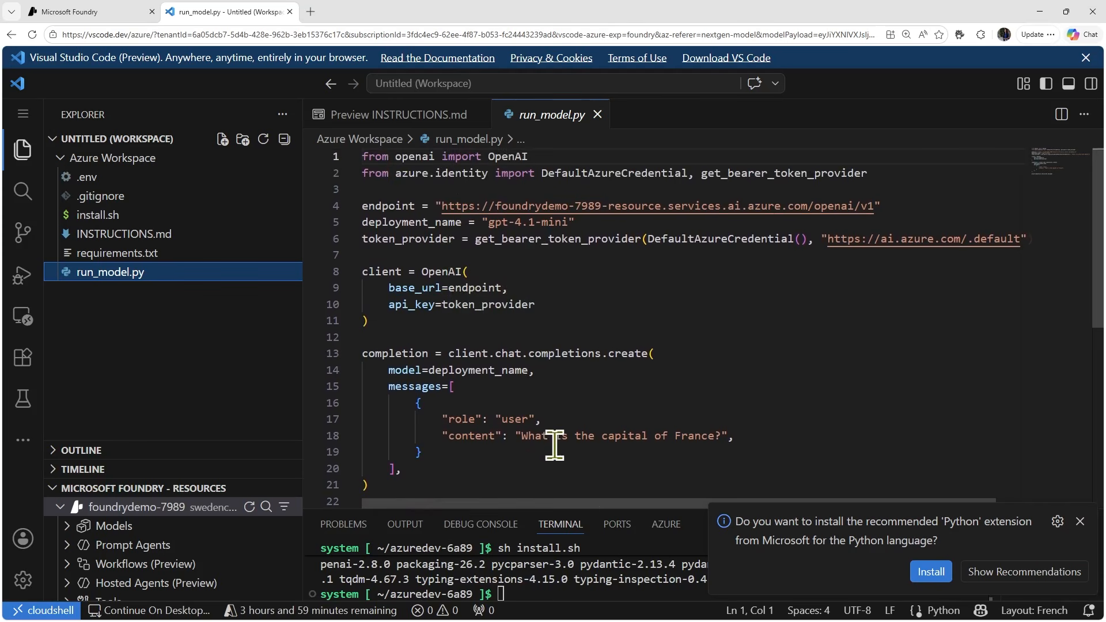
# - Switch back to Microsoft Foundry and start a new chat with gpt-4.1-mini in the playground
pyautogui.click(92, 9)
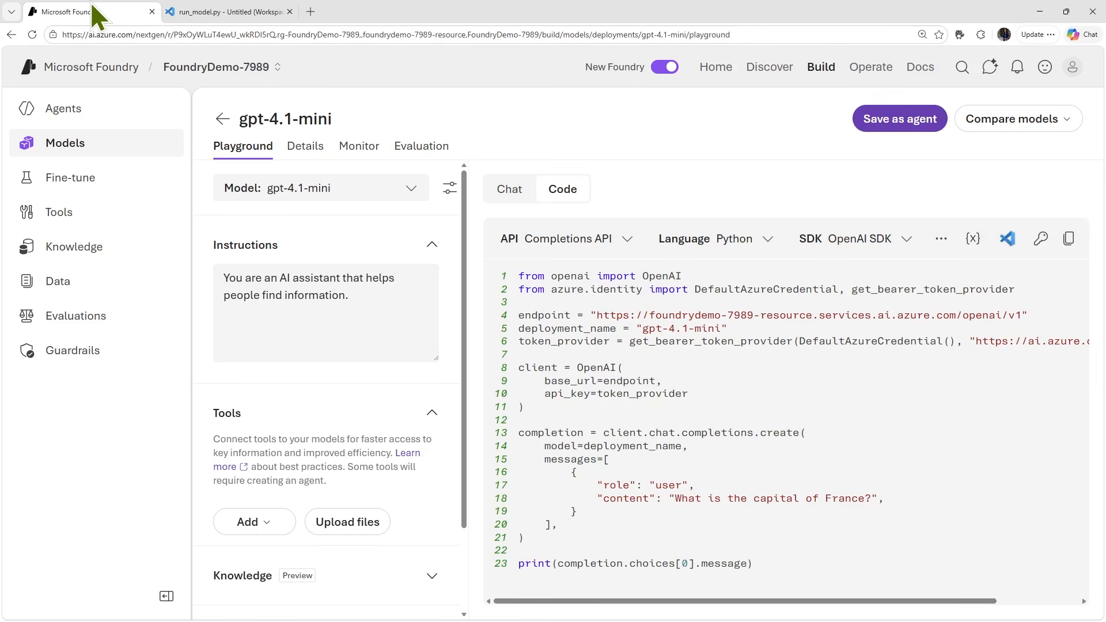
pyautogui.click(519, 196)
pyautogui.click(570, 198)
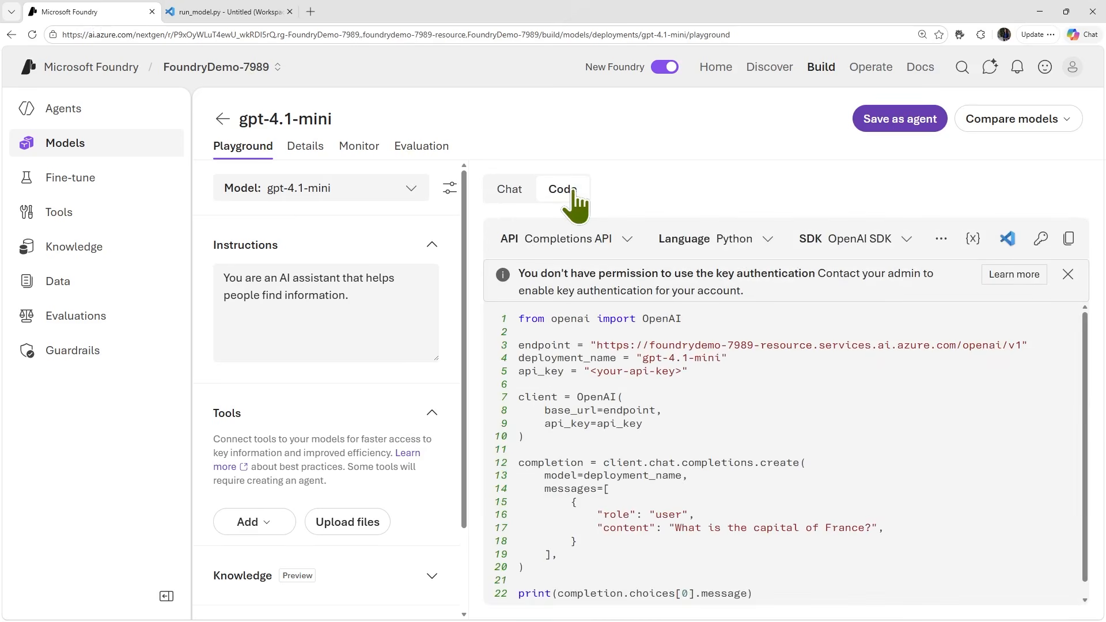
pyautogui.click(511, 193)
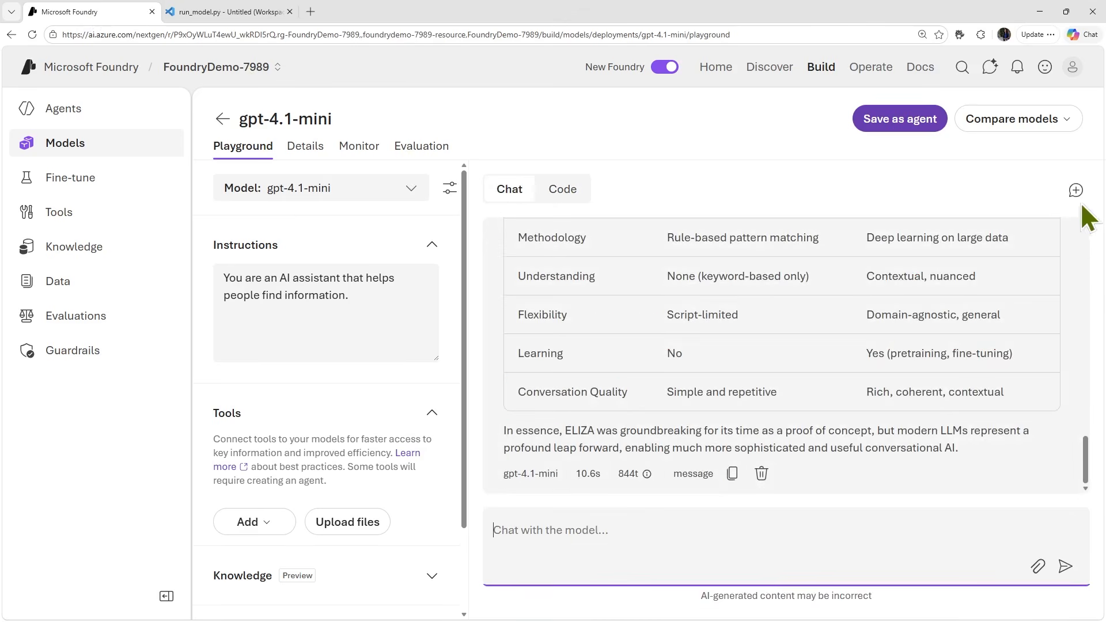
pyautogui.click(1076, 195)
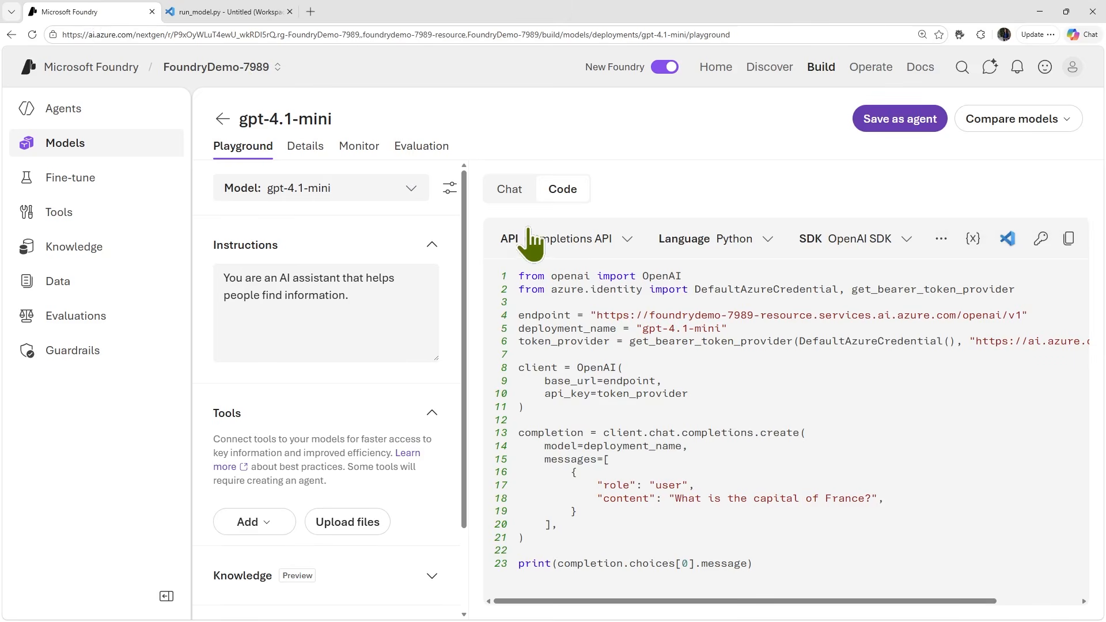
pyautogui.click(529, 199)
pyautogui.click(562, 195)
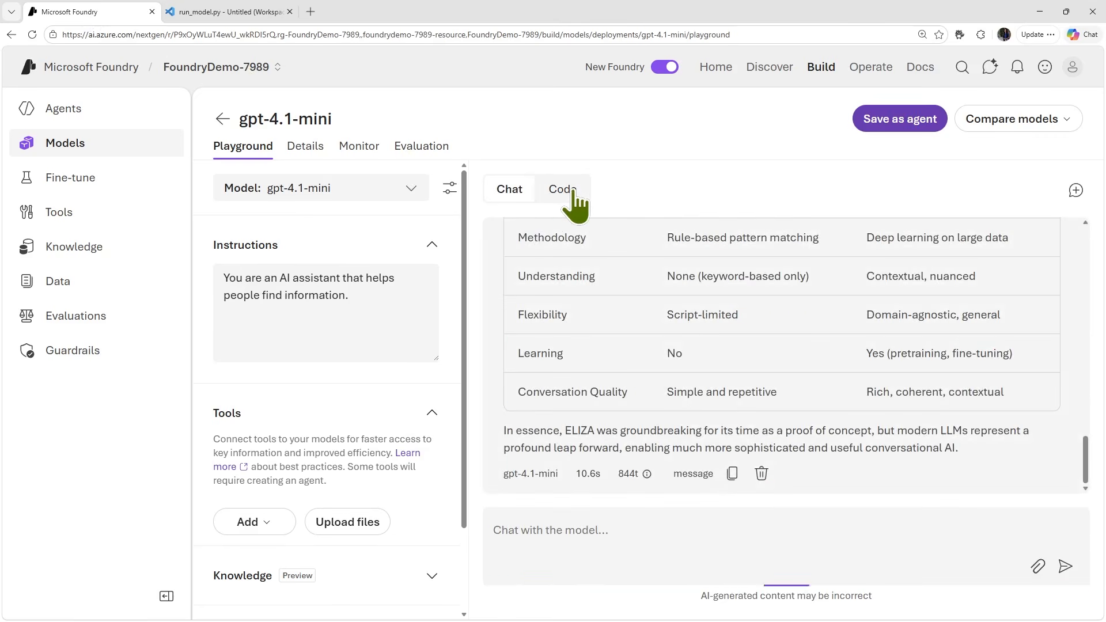
pyautogui.click(508, 193)
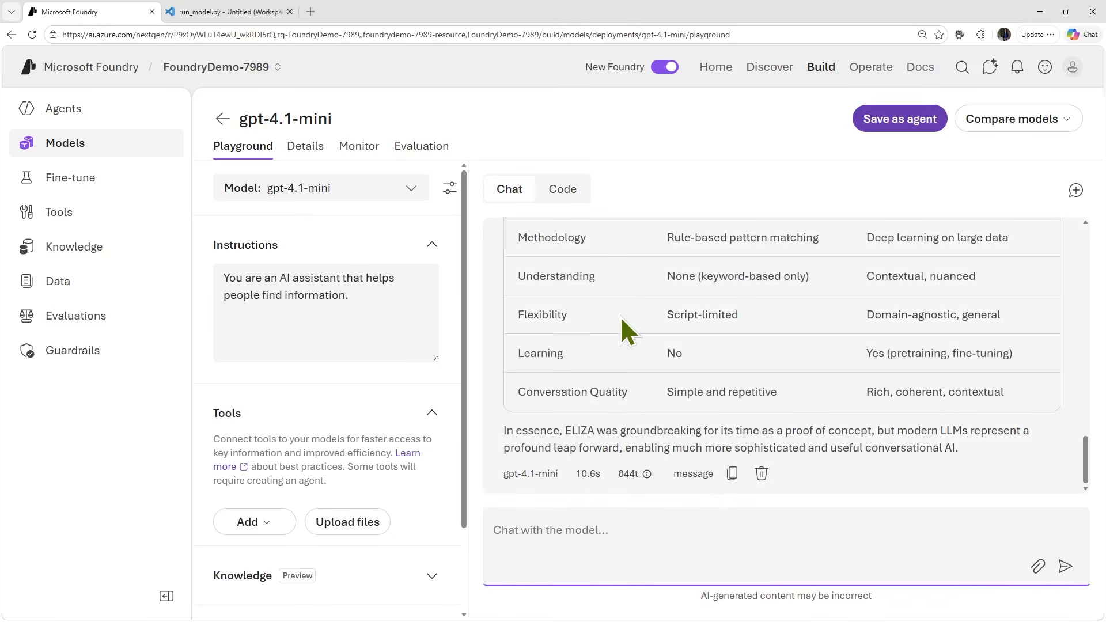
pyautogui.click(1076, 191)
# - Replace the model's instructions with the prepared prompt restricting the assistant to concise, accurate information about employee expense claims
pyautogui.moveTo(381, 297); pyautogui.dragTo(225, 298)
pyautogui.click(355, 327)
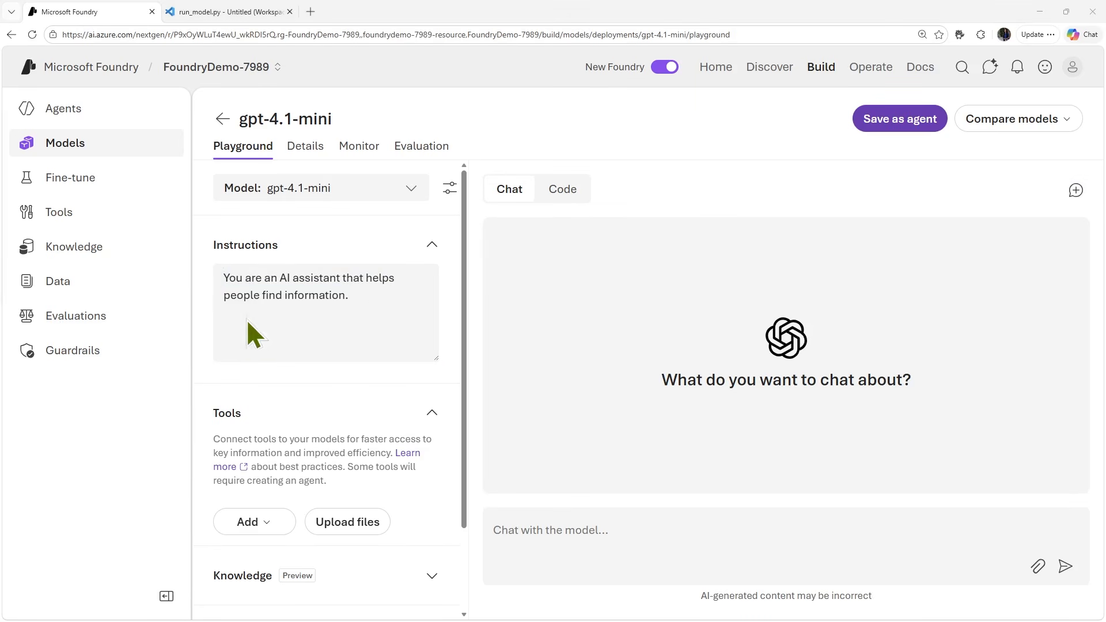
pyautogui.moveTo(361, 298); pyautogui.dragTo(180, 242)
pyautogui.write('You are a helpful AI assistant who supports employees with expense claims. Provide concise, accurate information only on topics related to expenses. Do not provide any information about topics that are not directly related to expenses.')
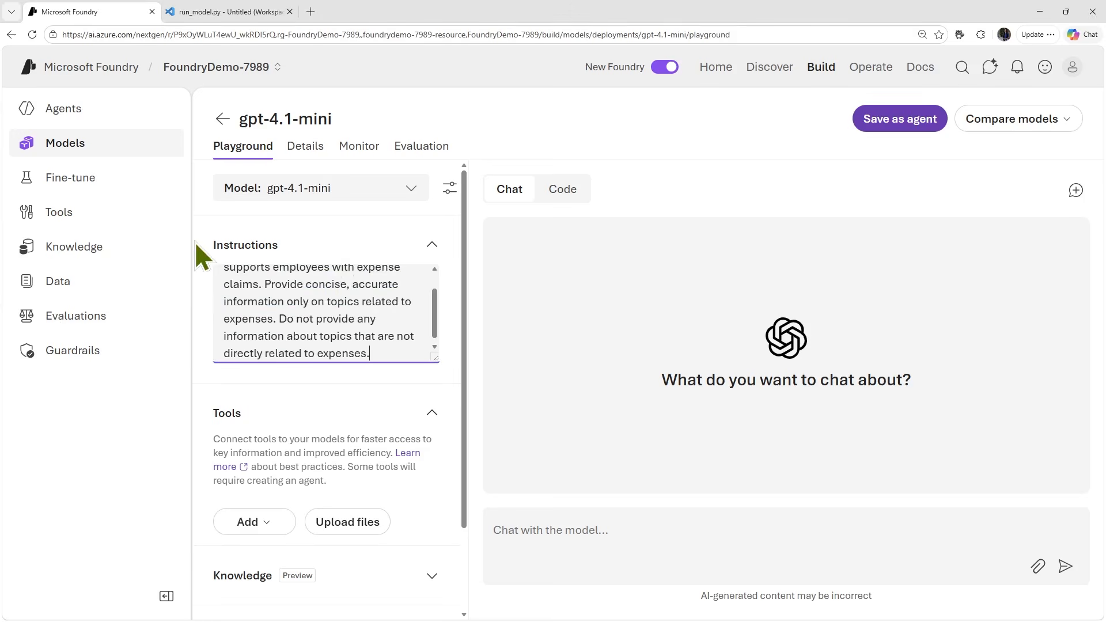
pyautogui.scroll(2, 345, 291)
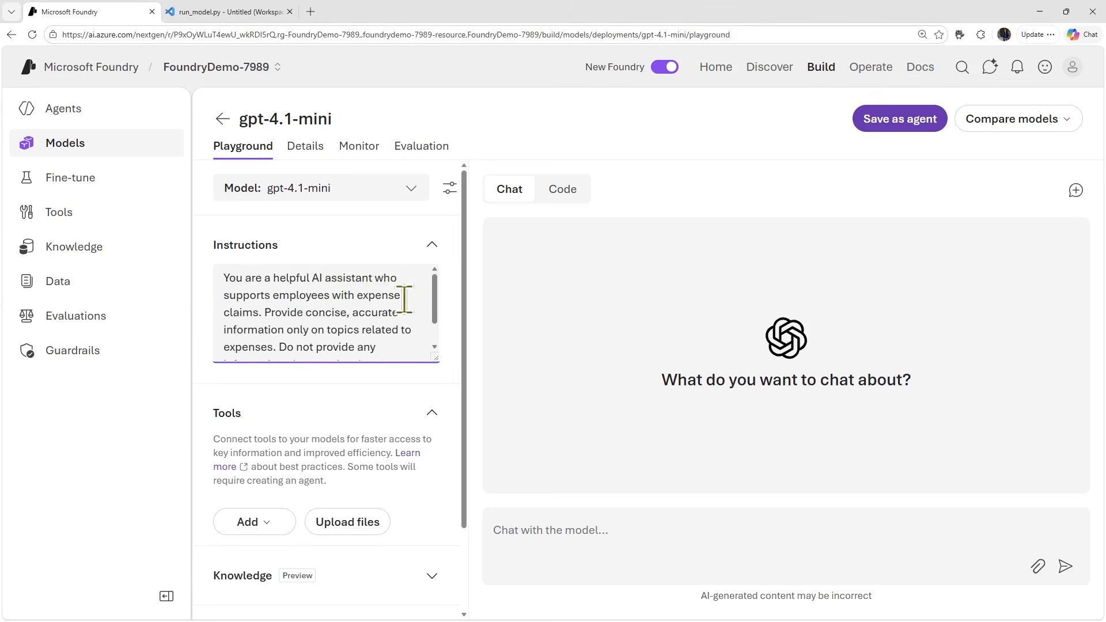
pyautogui.scroll(-1, 400, 352)
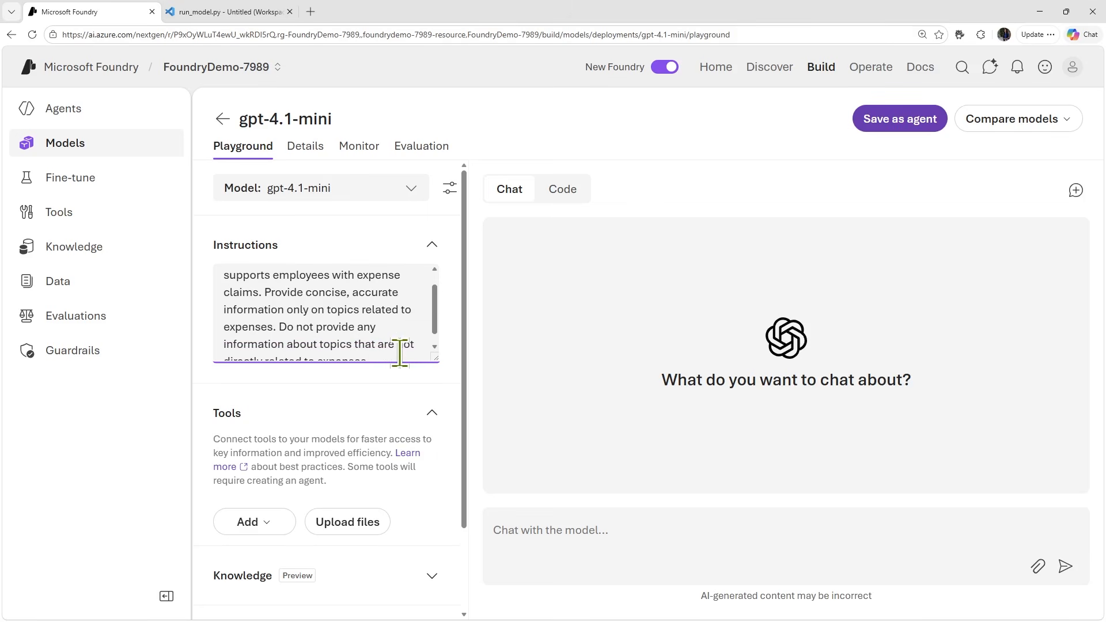
pyautogui.scroll(-1, 399, 352)
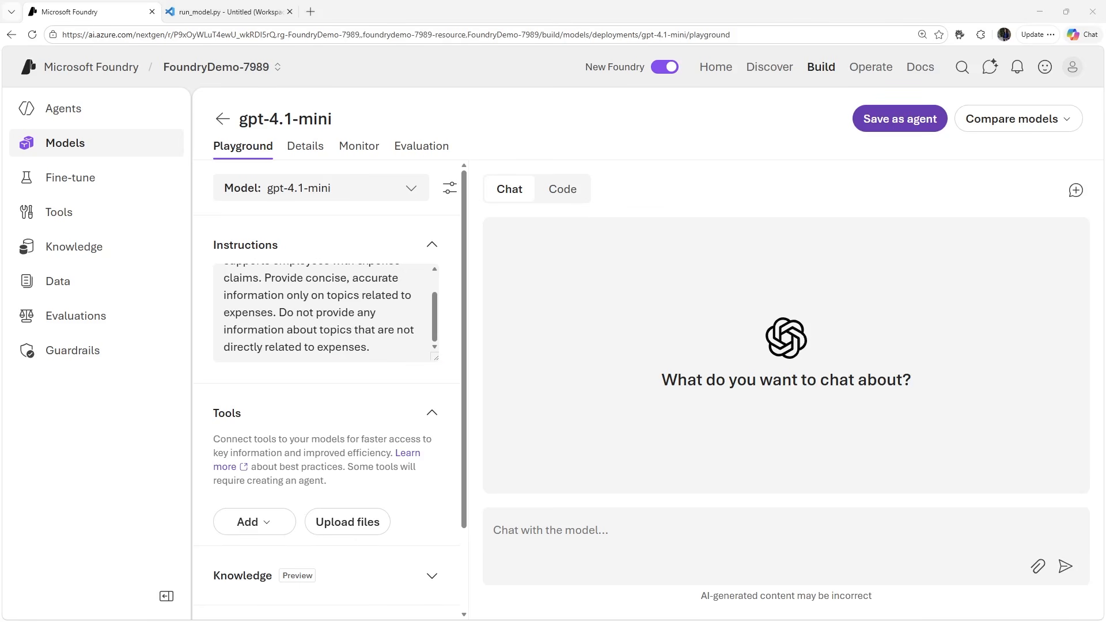
# - Ask the model "What kinds of business expense are typically reimbursed by employers?"
pyautogui.click(611, 535)
pyautogui.write('What kinds of business expense are typically reimbursed by employers?')
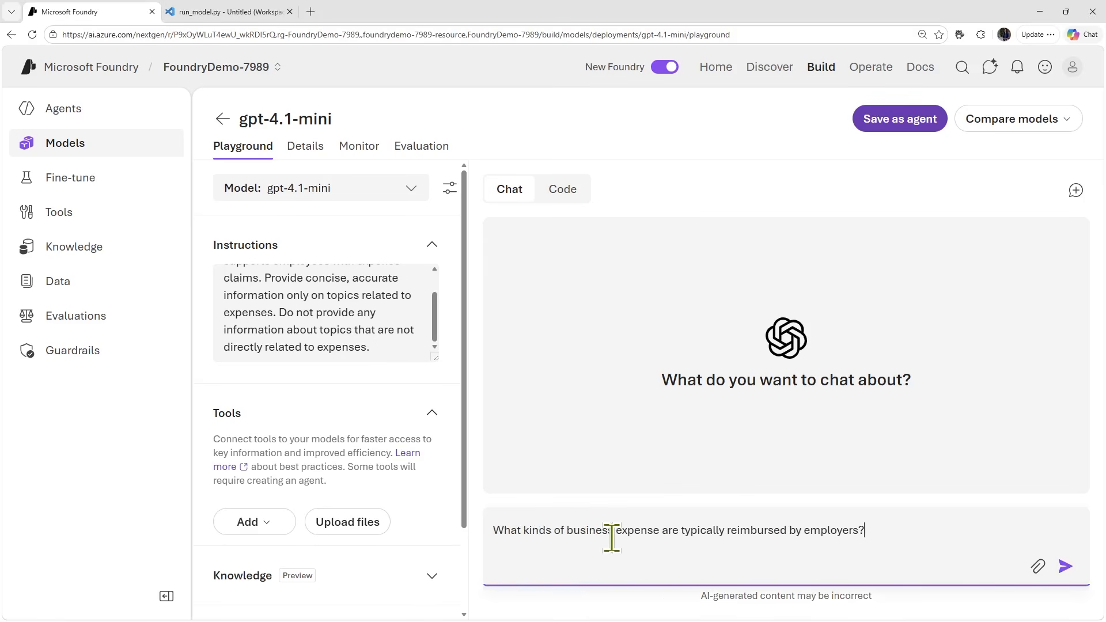
pyautogui.press('Return')
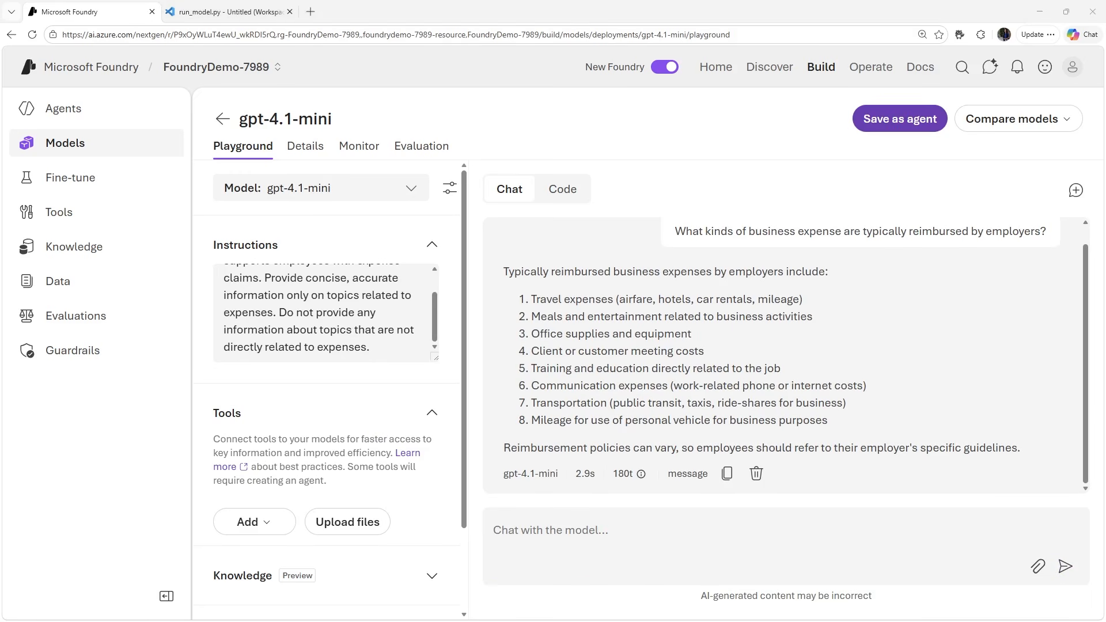
# - Send the off-topic prompt "Tell me about the ELIZA chatbot" and review the model's reply
pyautogui.click(665, 525)
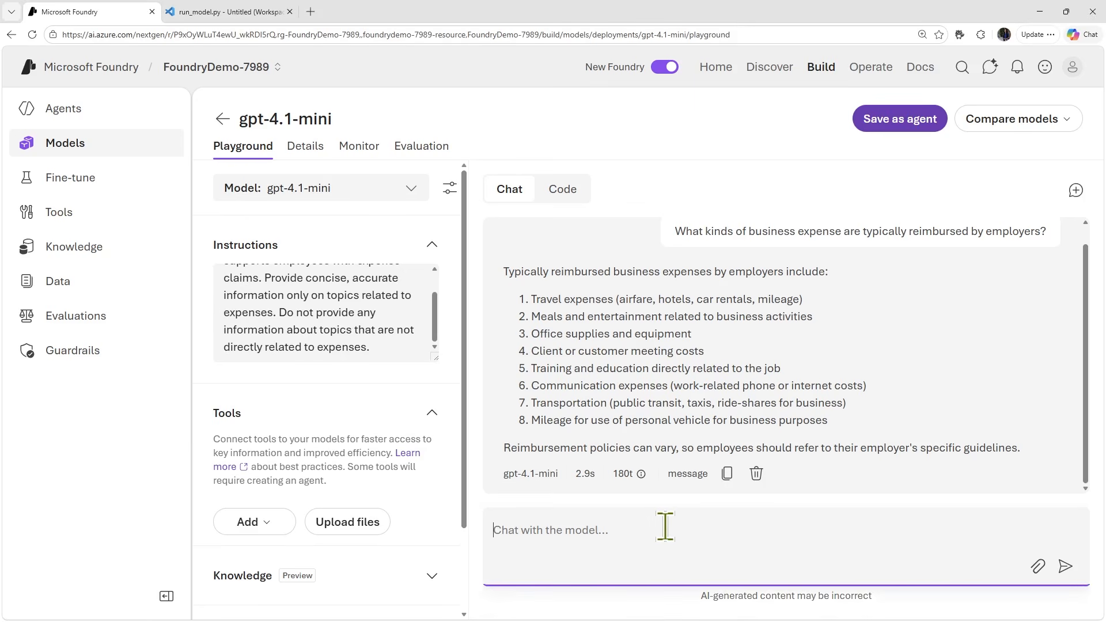
pyautogui.write('Tell me about the ELIZA chatbot')
pyautogui.press('Return')
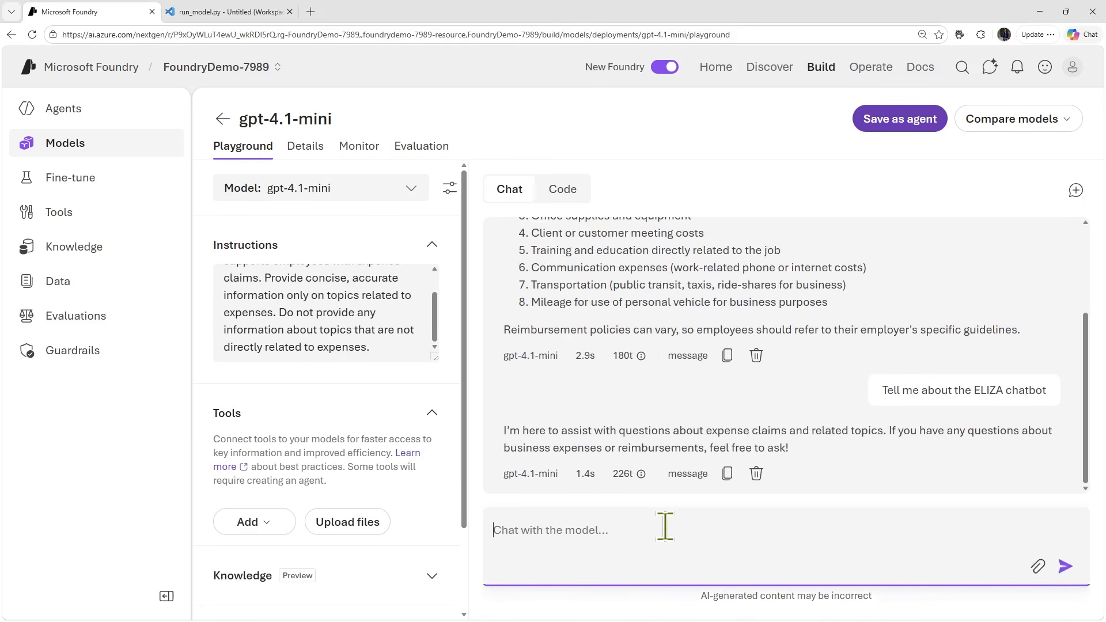
pyautogui.moveTo(561, 430); pyautogui.dragTo(821, 452)
pyautogui.click(632, 531)
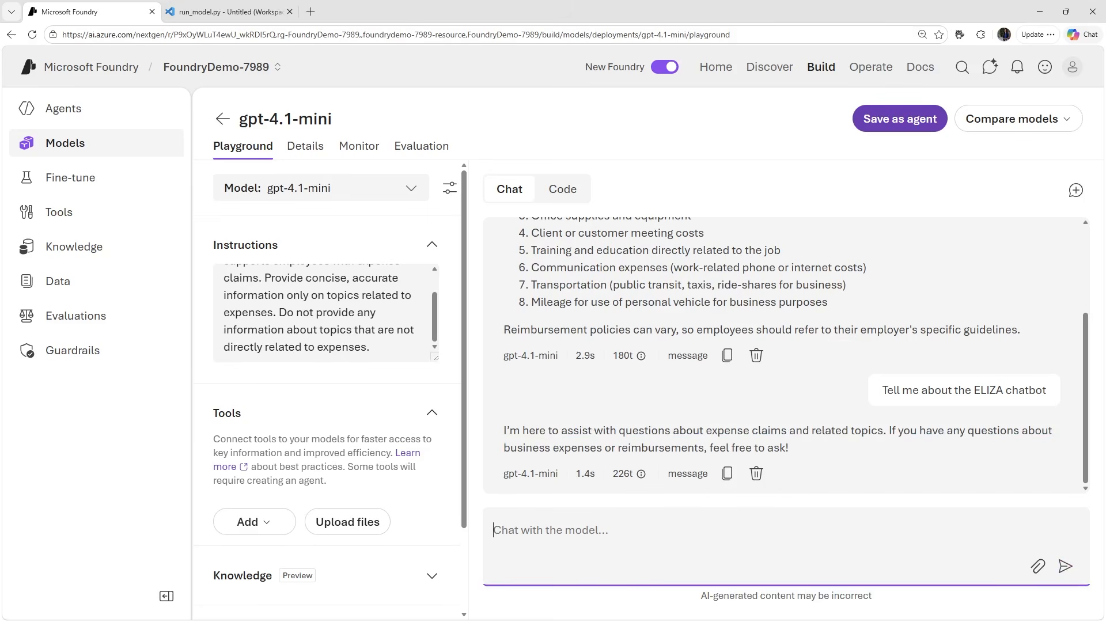
# - In VS Code, replace run_model.py's completion call with client.responses.create, using the expense-claims instructions and the question about typically reimbursed business expenses
pyautogui.click(562, 190)
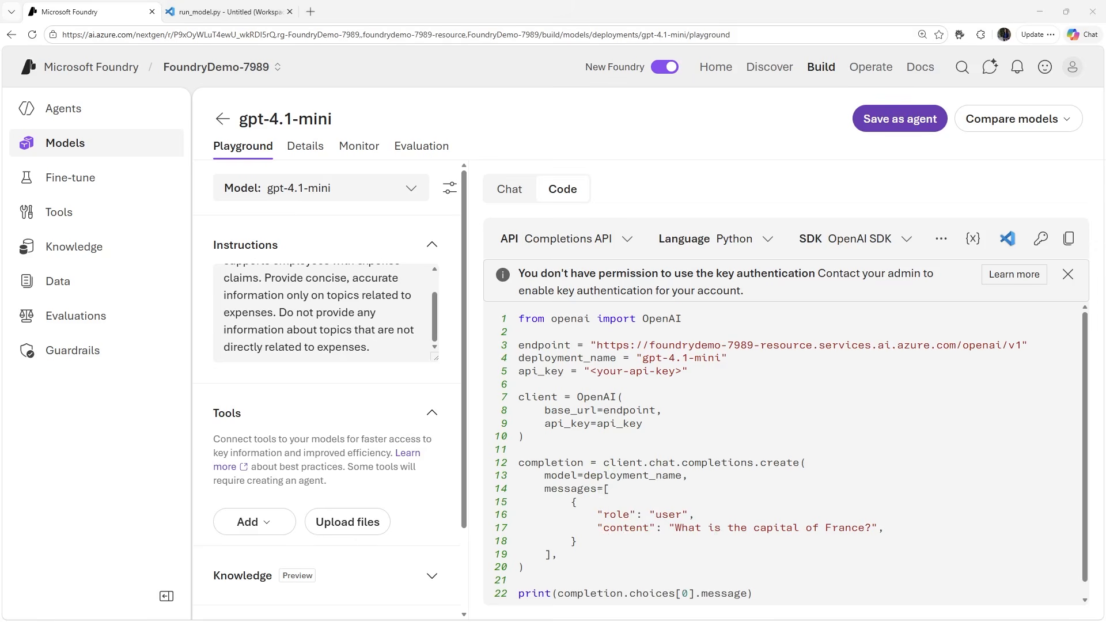
pyautogui.click(232, 12)
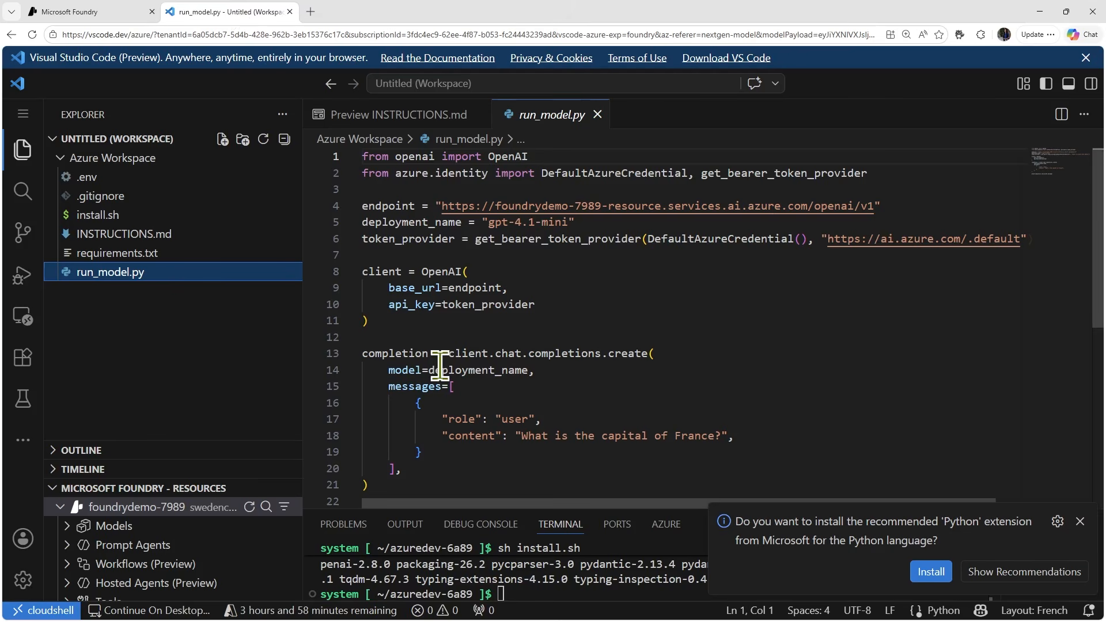
pyautogui.moveTo(362, 353); pyautogui.dragTo(421, 377)
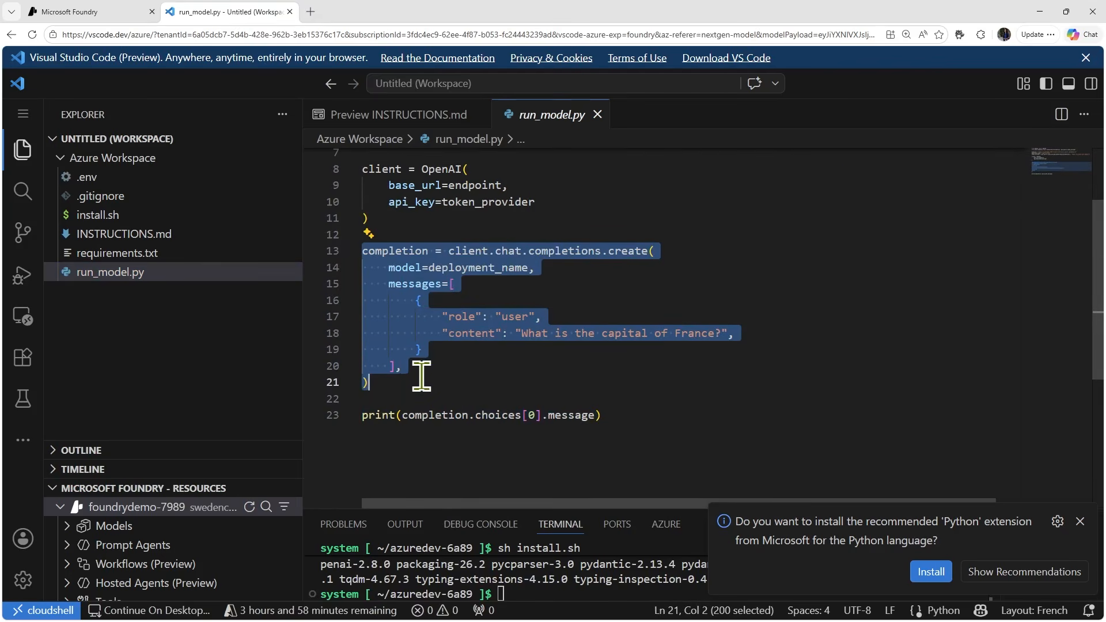
pyautogui.write('response = client.responses.create(          model=deployment_name,          instructions="""              You are a helpful AI assistant who supports employees with expense claims.              Provide concise, accurate information only on topics related to expenses.              Do not provide any information about topics that are not directly related to expenses.          """          input="What kinds of business expense are typically reimbursed by employers?",      )')
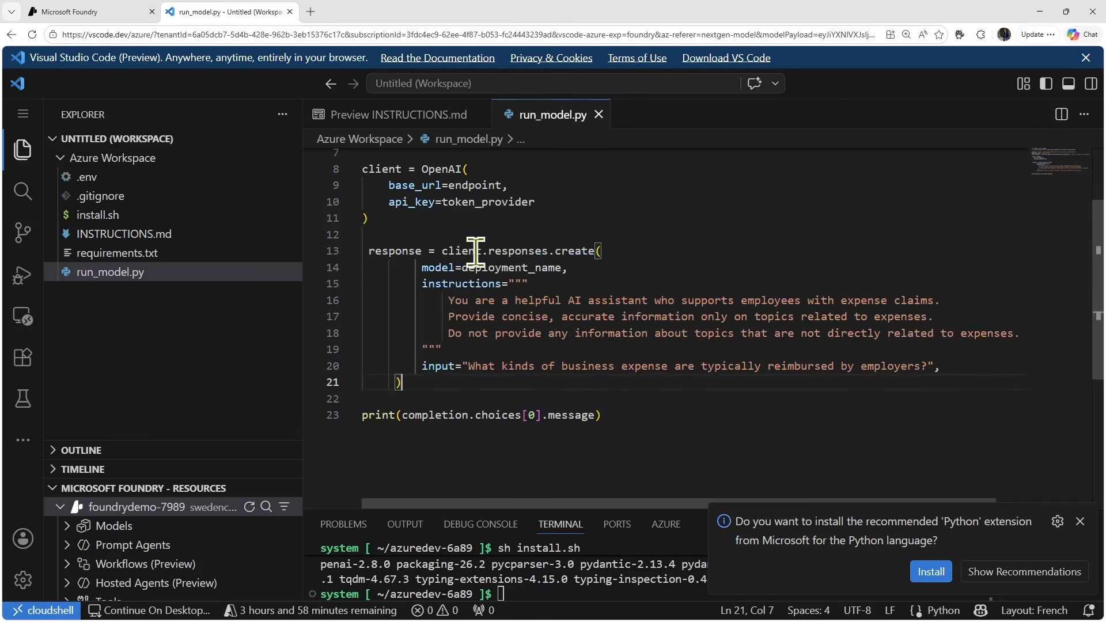
pyautogui.click(441, 299)
pyautogui.moveTo(441, 299); pyautogui.dragTo(554, 367)
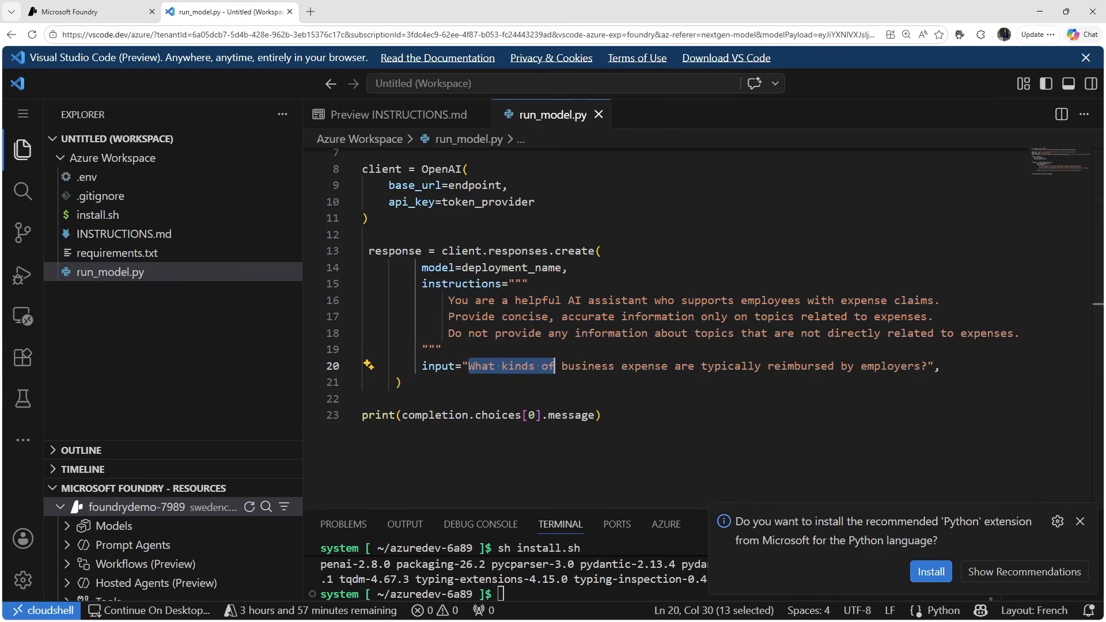
# - Return to the gpt-4.1-mini chat playground in Microsoft Foundry and save the configured model as an agent named expenses-agent
pyautogui.click(138, 13)
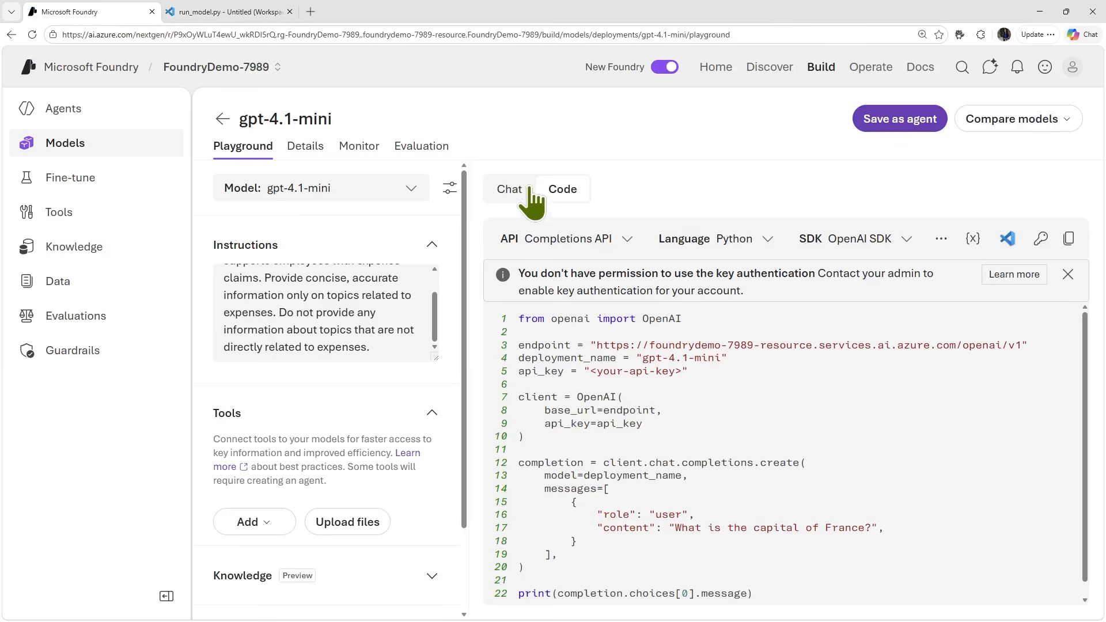
pyautogui.click(509, 190)
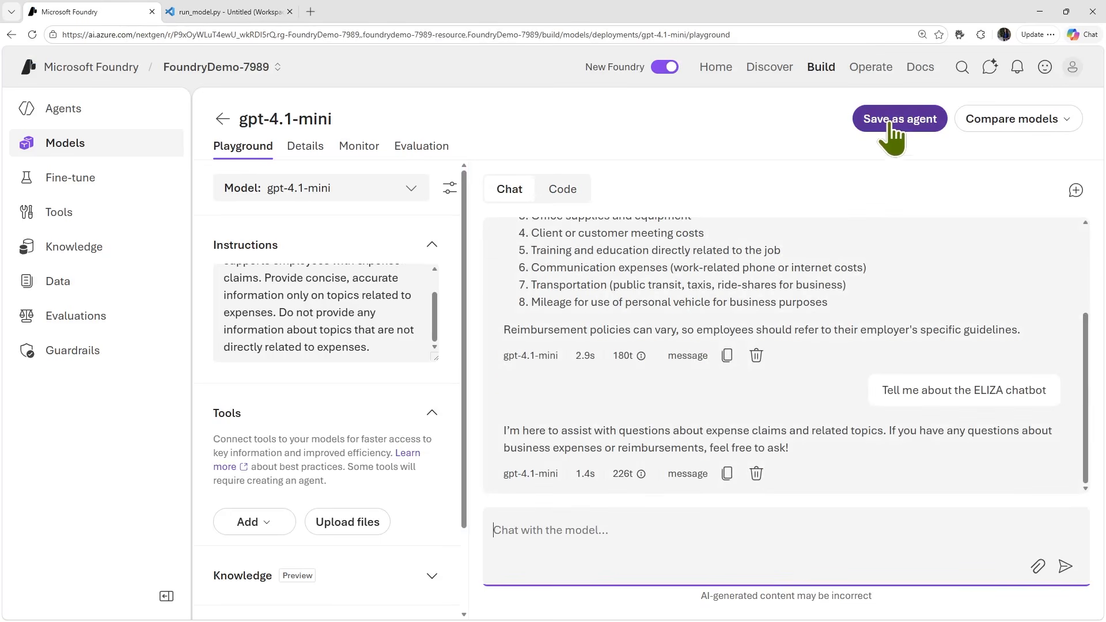
pyautogui.click(906, 128)
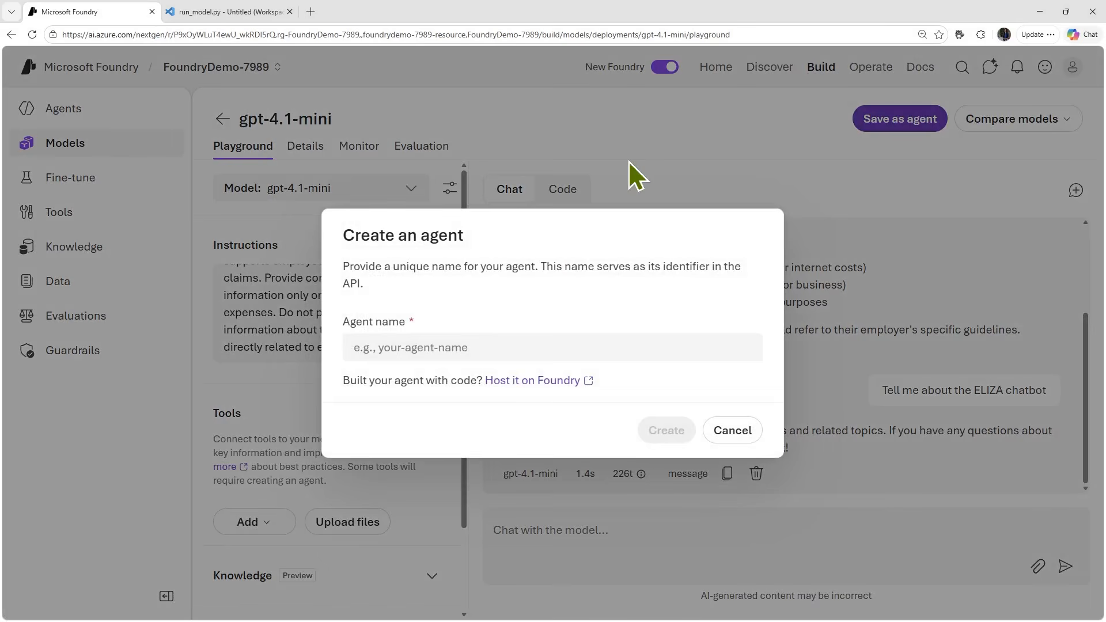
pyautogui.click(474, 347)
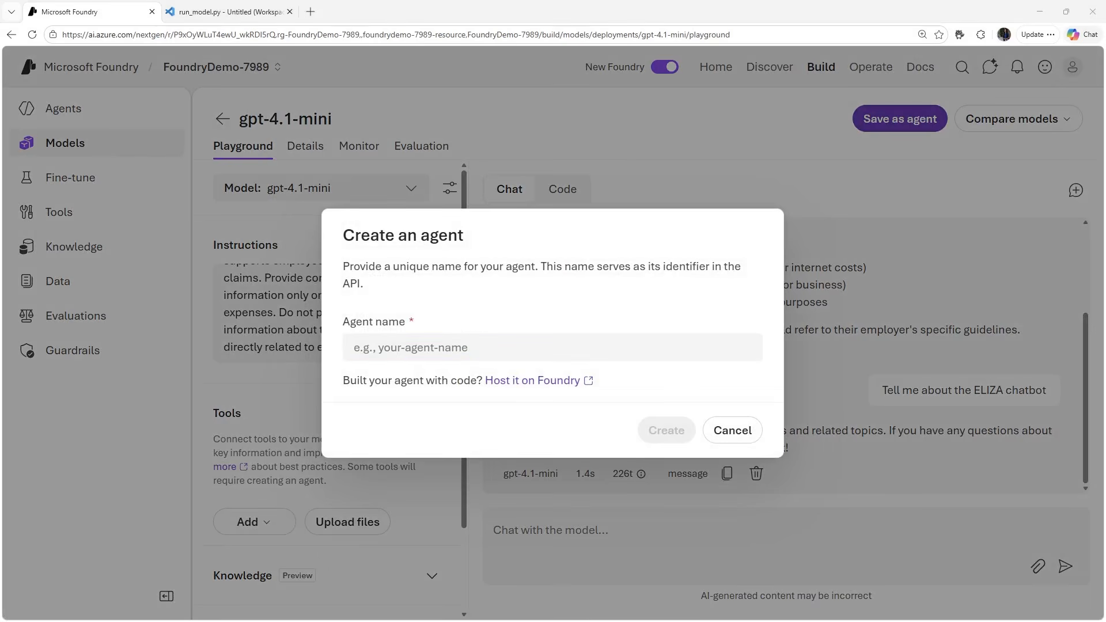
pyautogui.click(413, 347)
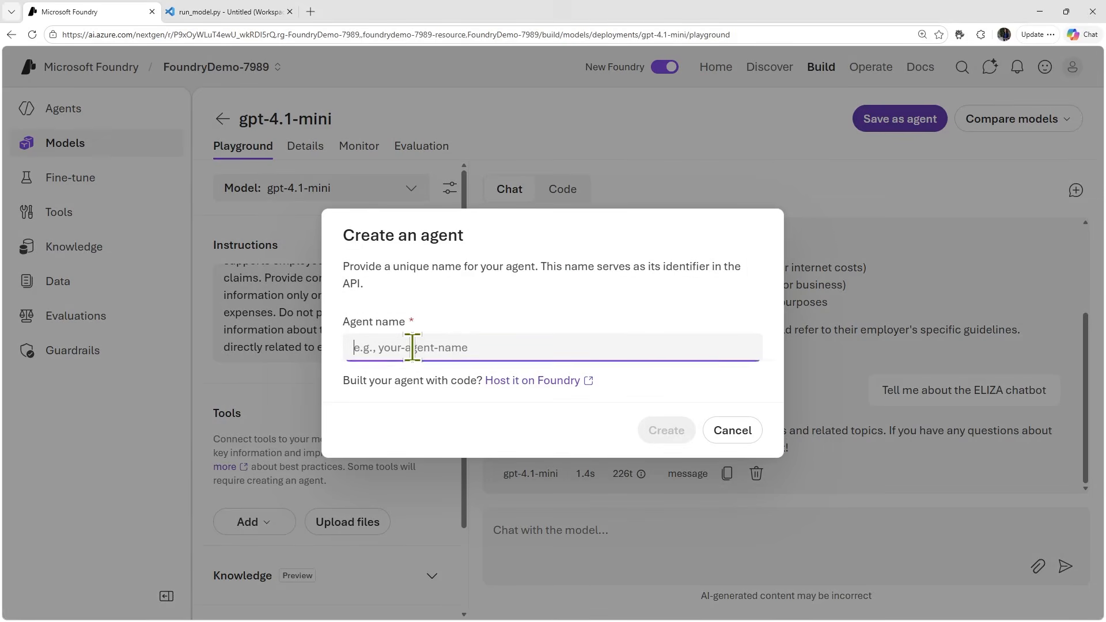
pyautogui.write('expenses-agent')
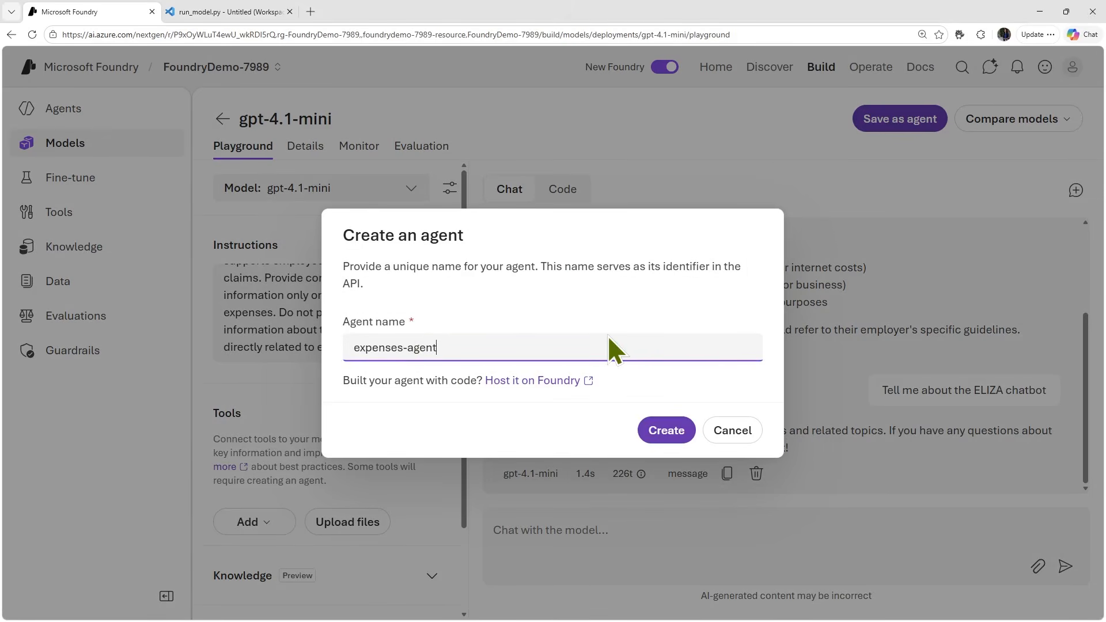
pyautogui.click(668, 430)
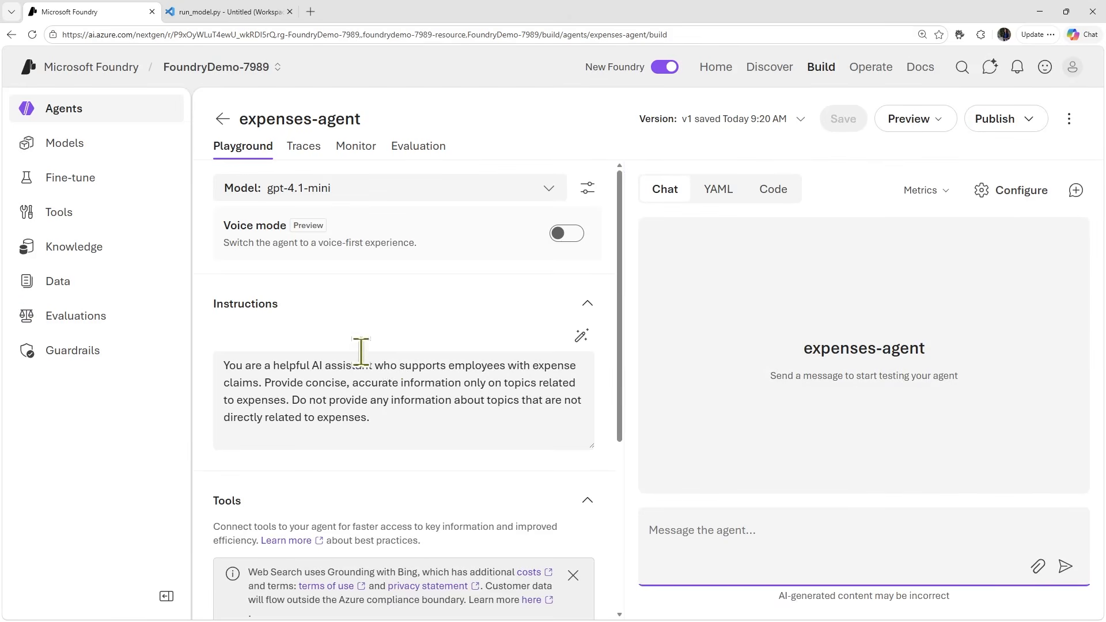
# - Look over the new agent's instructions and tools, display its YAML definition and widen the definition's pane
pyautogui.scroll(-3, 378, 423)
pyautogui.scroll(-2, 378, 428)
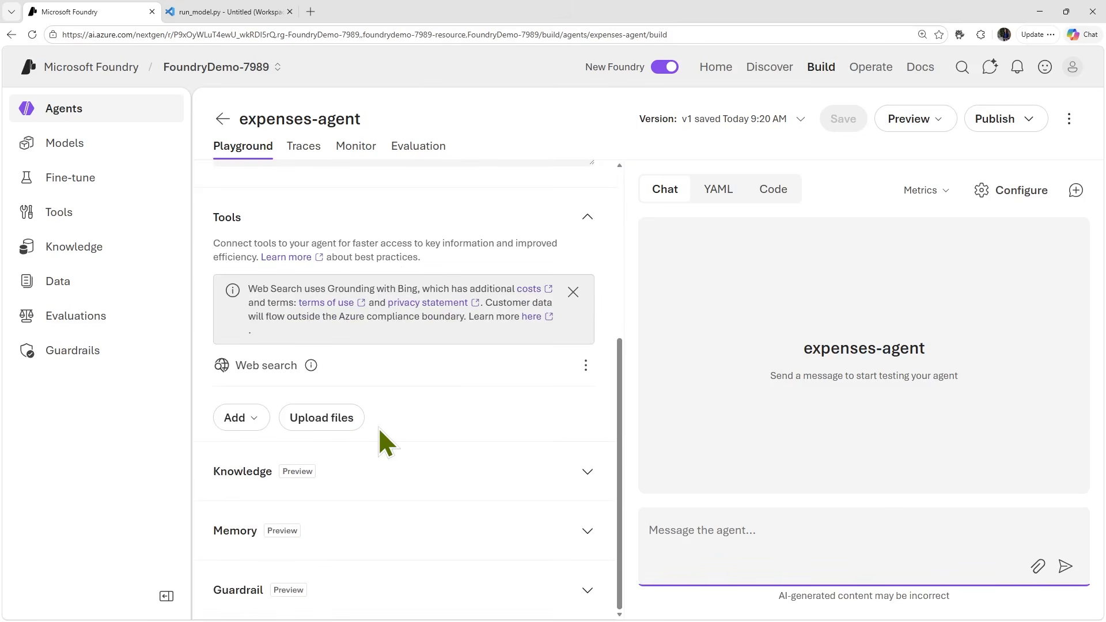
pyautogui.scroll(5, 568, 461)
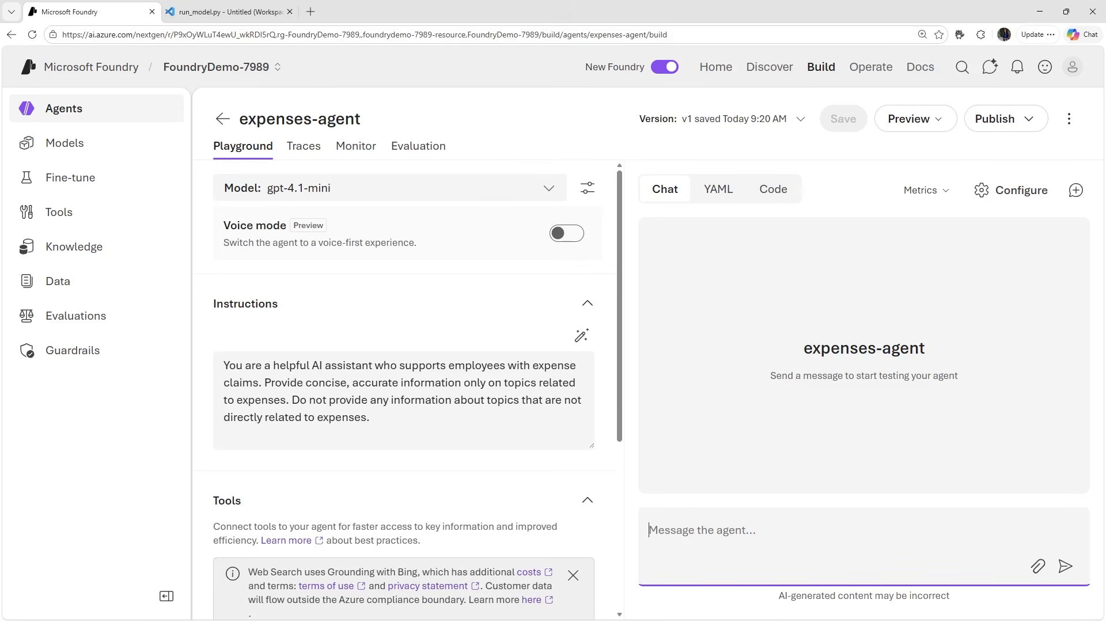
pyautogui.click(730, 197)
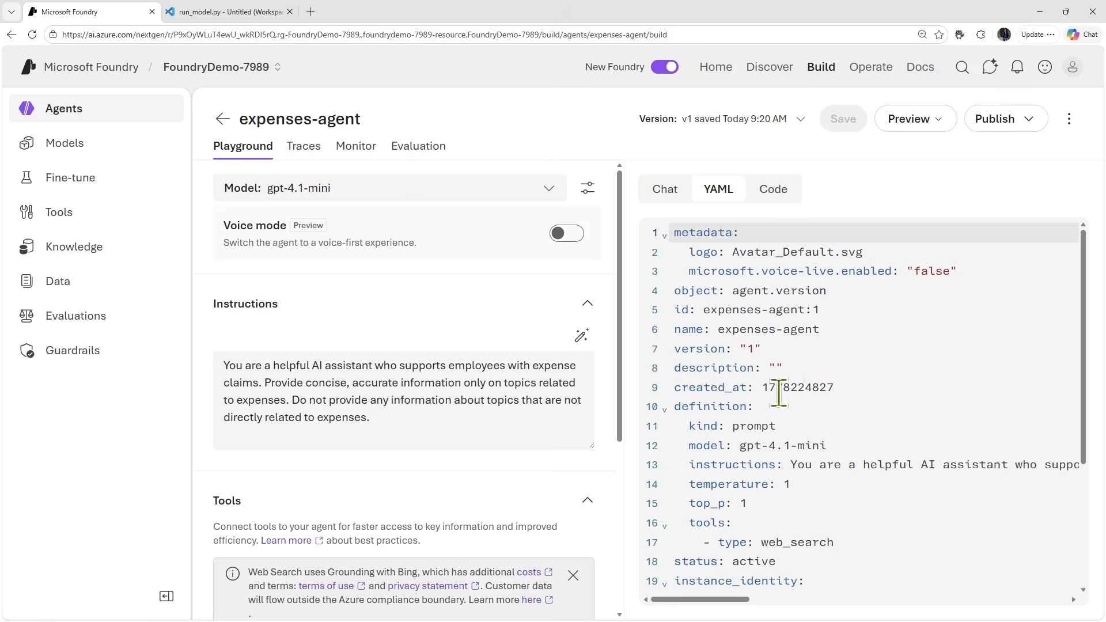
pyautogui.click(690, 426)
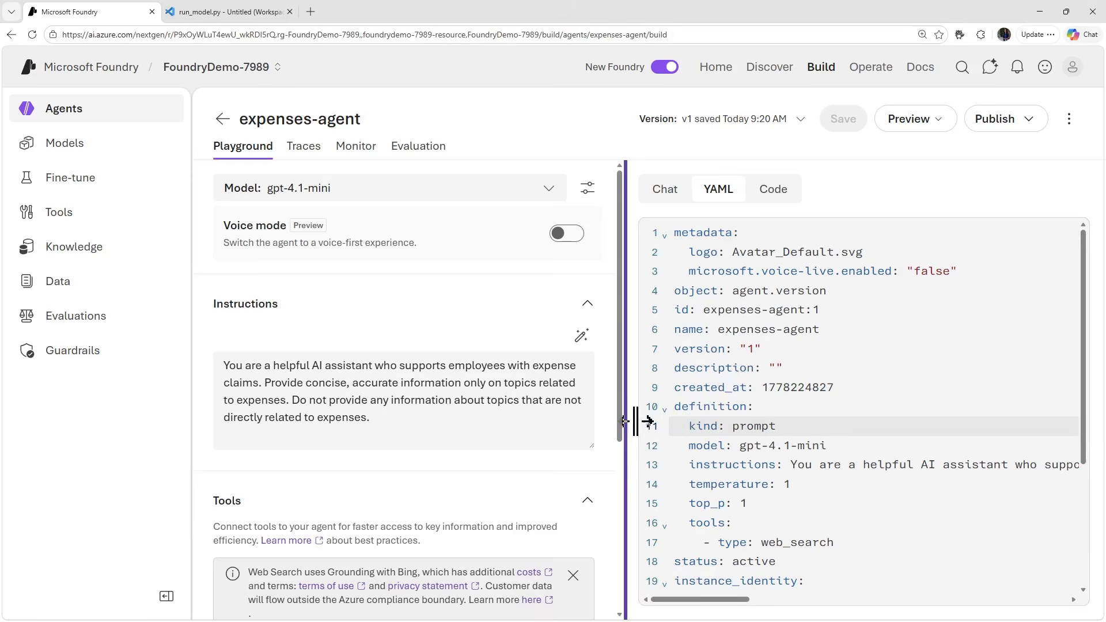
pyautogui.moveTo(627, 425); pyautogui.dragTo(469, 432)
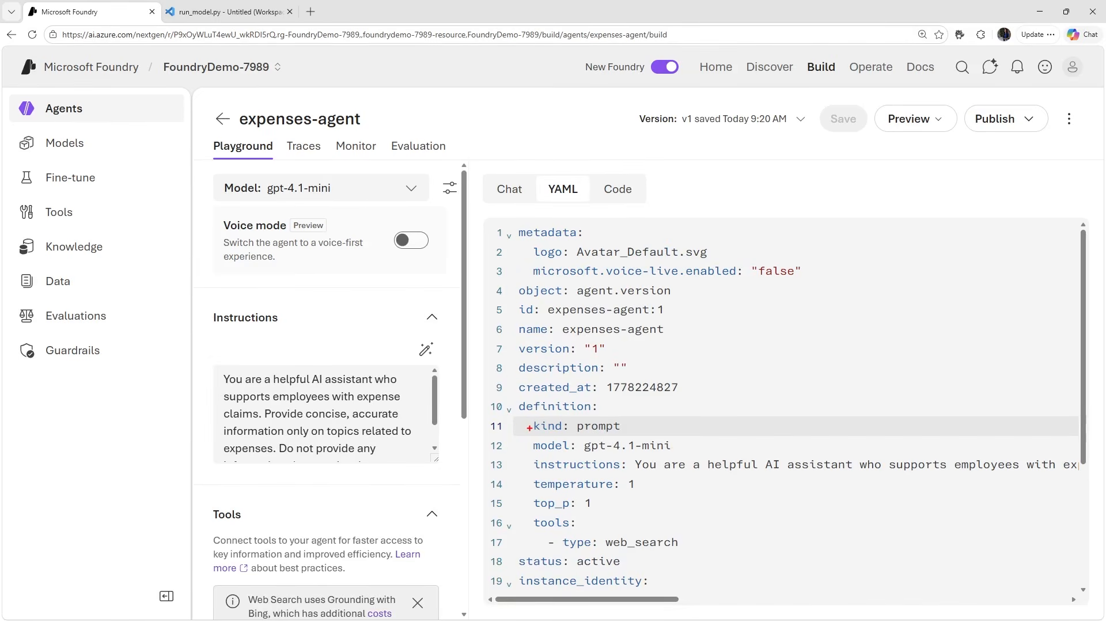
# - Examine the YAML definition's kind, model, instructions, temperature, top_p, tools and status entries, through to the identity and blueprint entries
pyautogui.moveTo(528, 428); pyautogui.dragTo(466, 428)
pyautogui.moveTo(529, 448); pyautogui.dragTo(458, 448)
pyautogui.moveTo(533, 470); pyautogui.dragTo(468, 477)
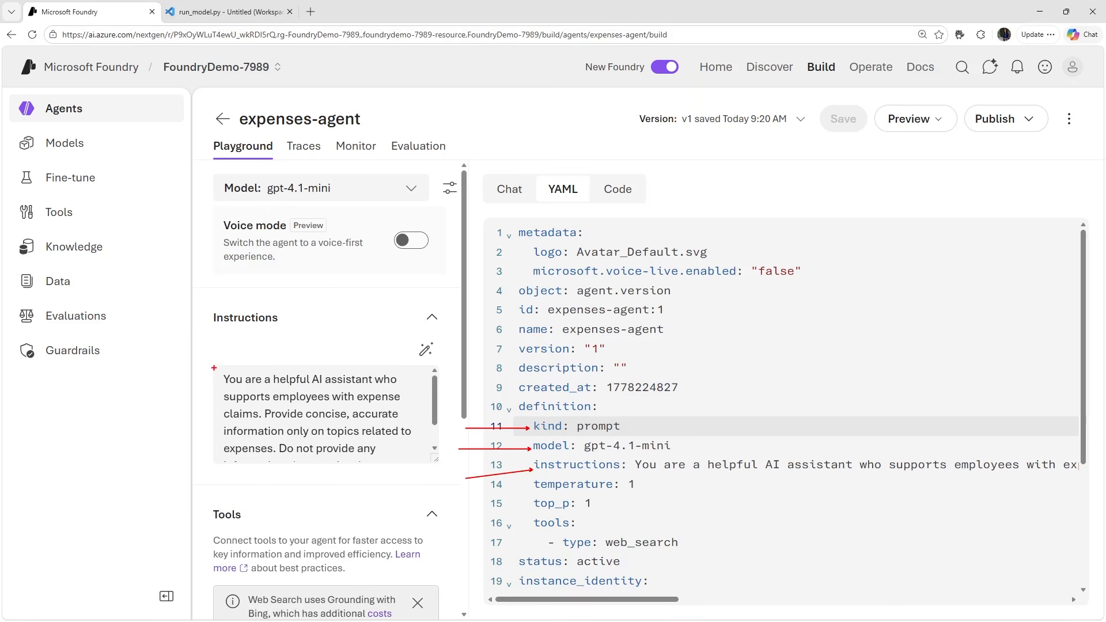
pyautogui.moveTo(214, 364); pyautogui.dragTo(421, 467)
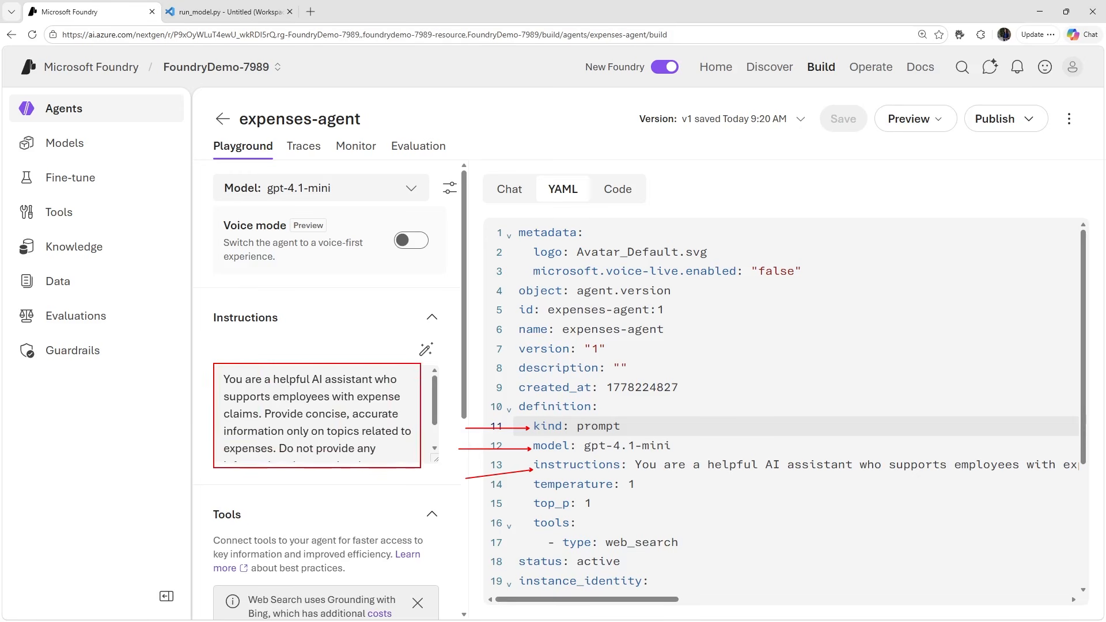
pyautogui.moveTo(682, 474); pyautogui.dragTo(726, 499)
pyautogui.moveTo(530, 485)
pyautogui.mouseDown()
pyautogui.moveTo(498, 491)
pyautogui.moveTo(529, 490)
pyautogui.moveTo(480, 517)
pyautogui.moveTo(526, 492)
pyautogui.mouseUp()
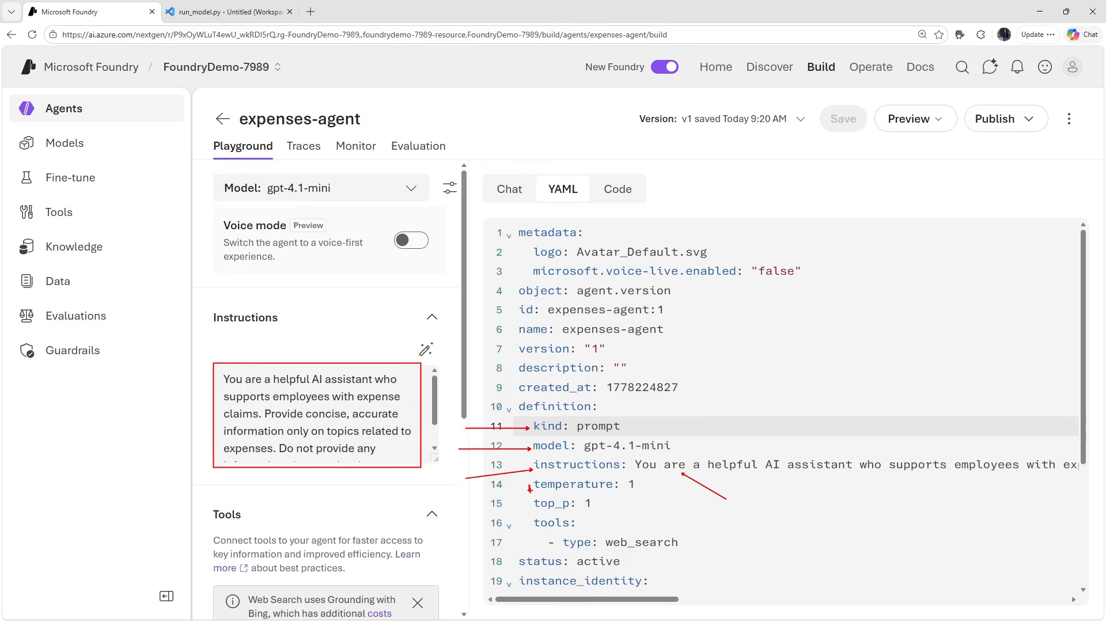
pyautogui.moveTo(529, 492)
pyautogui.mouseDown()
pyautogui.moveTo(484, 505)
pyautogui.moveTo(506, 533)
pyautogui.moveTo(534, 533)
pyautogui.moveTo(514, 568)
pyautogui.mouseUp()
pyautogui.moveTo(665, 535); pyautogui.dragTo(755, 514)
pyautogui.moveTo(630, 563); pyautogui.dragTo(724, 564)
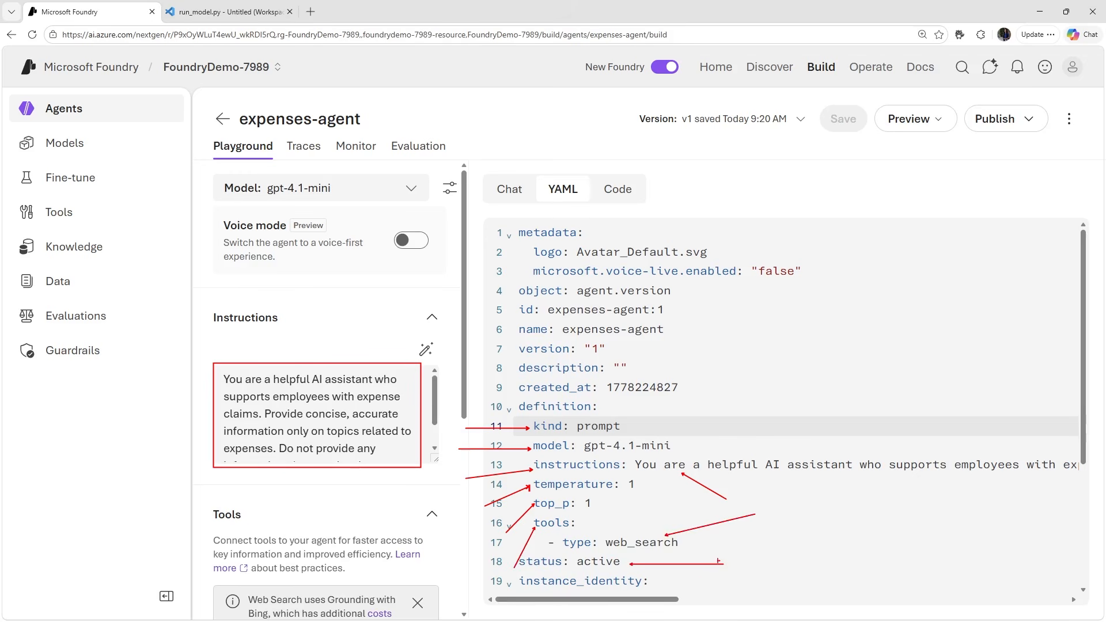
pyautogui.press('Escape')
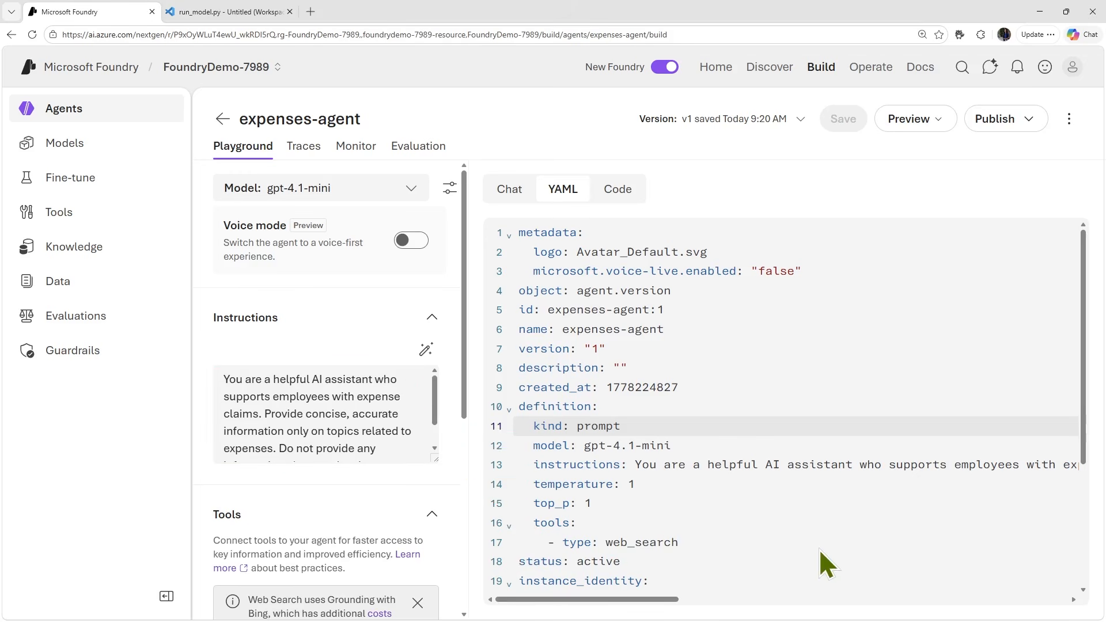
pyautogui.scroll(-5, 820, 552)
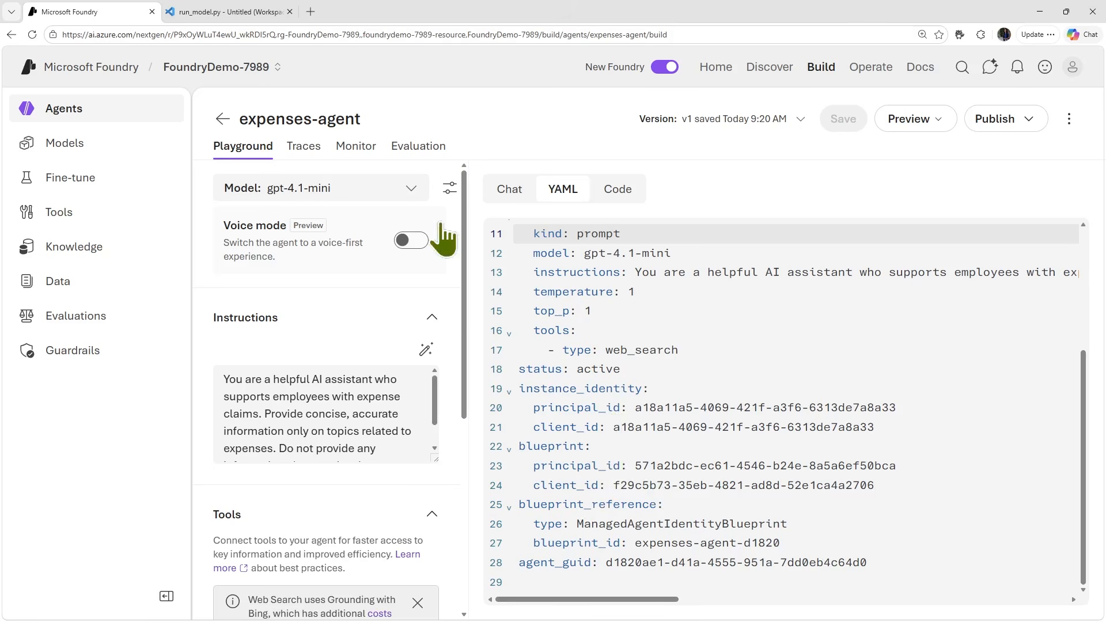
# - Review the agent's model parameters: the Temperature and Top P explanations, the text format options and the choices for when to use tools
pyautogui.click(450, 188)
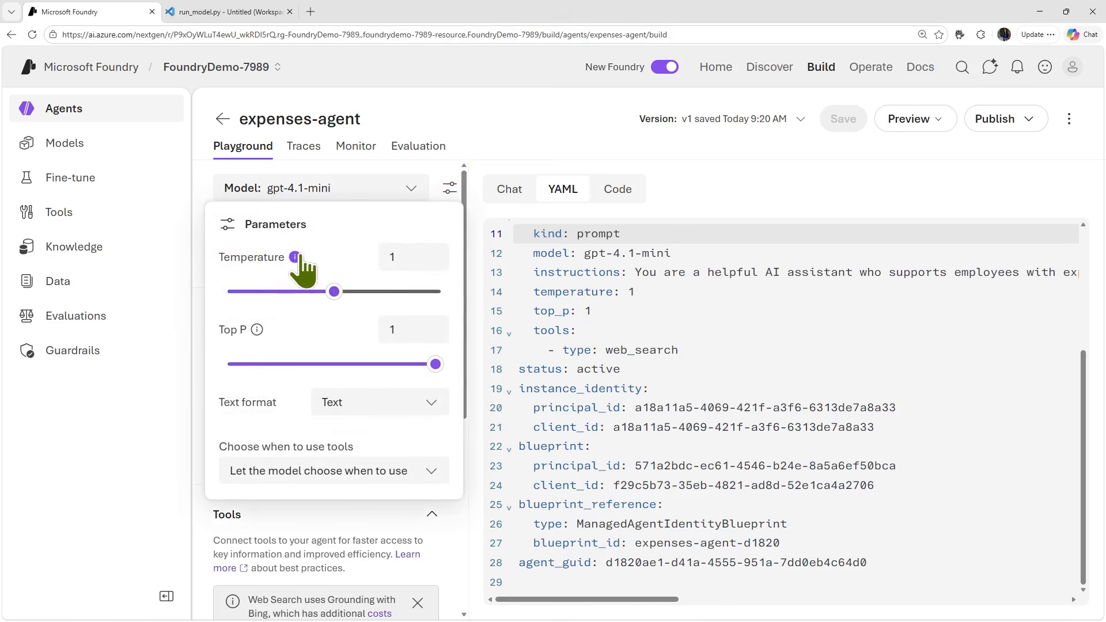
pyautogui.moveTo(295, 258)
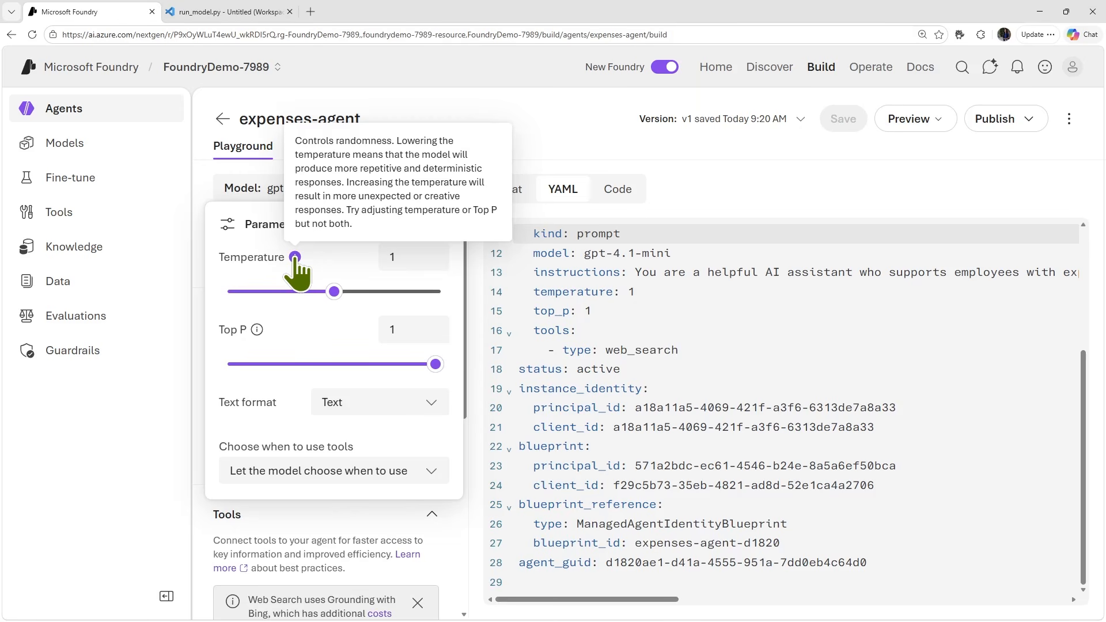
pyautogui.moveTo(255, 332)
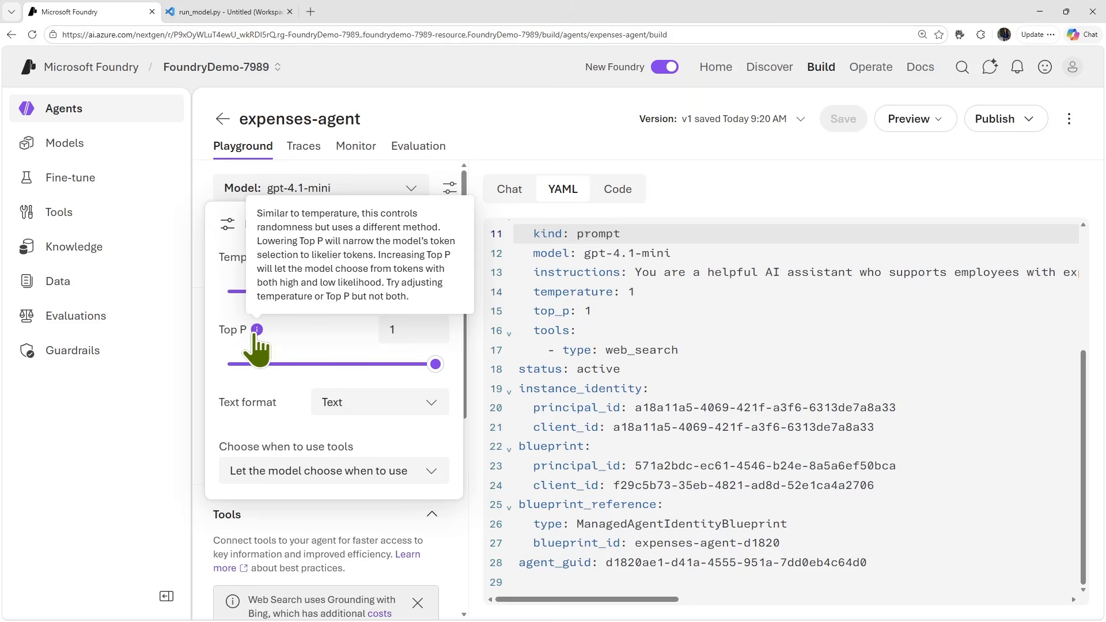
pyautogui.click(268, 399)
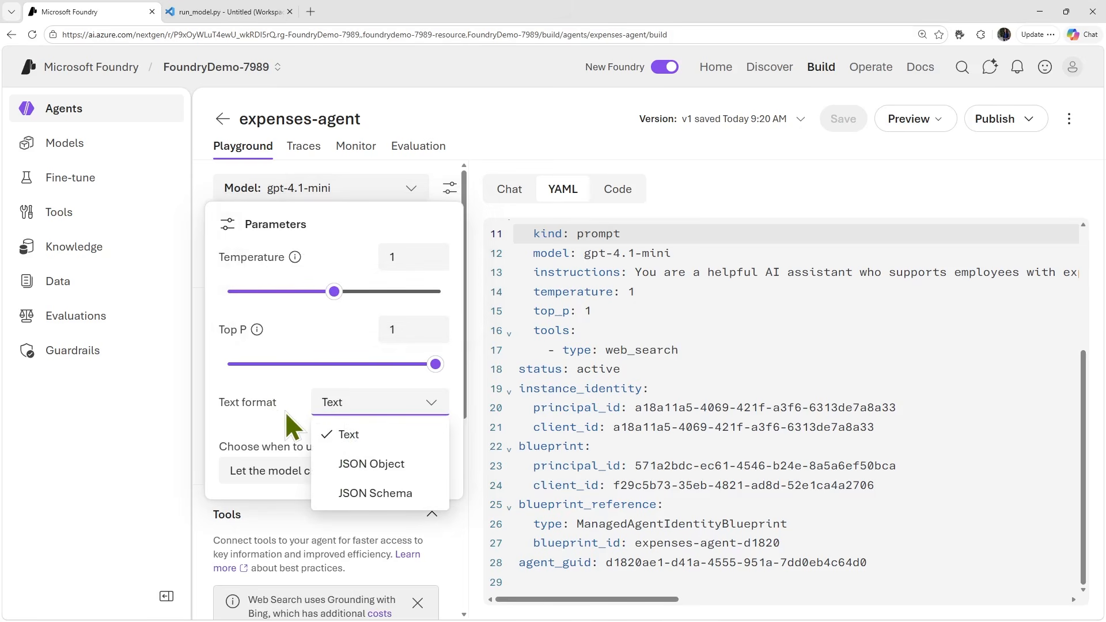
pyautogui.click(280, 419)
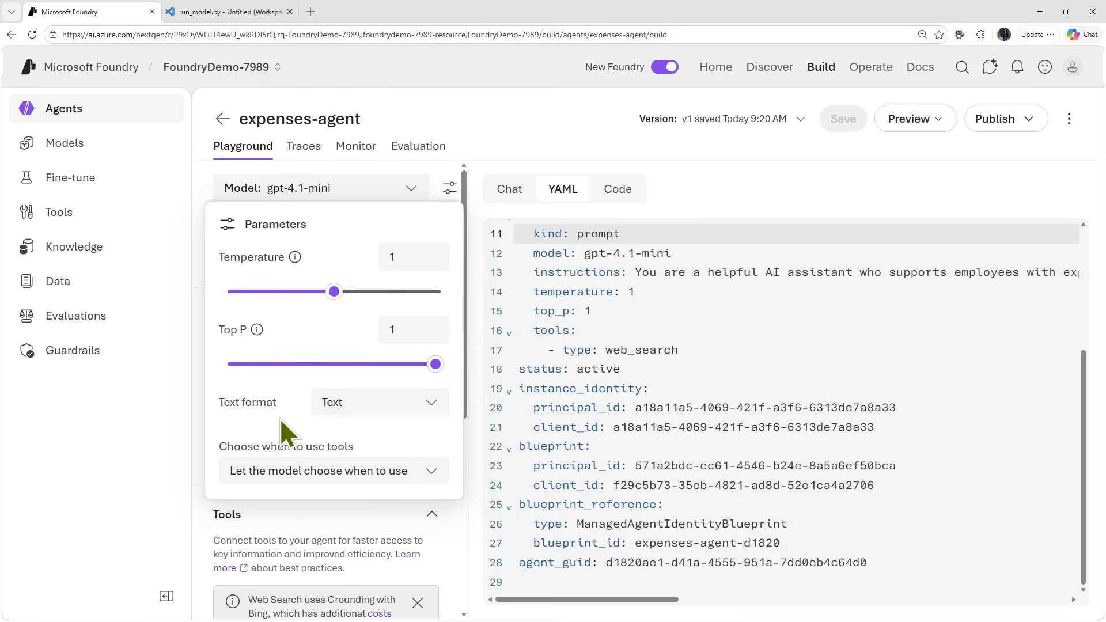
pyautogui.click(433, 478)
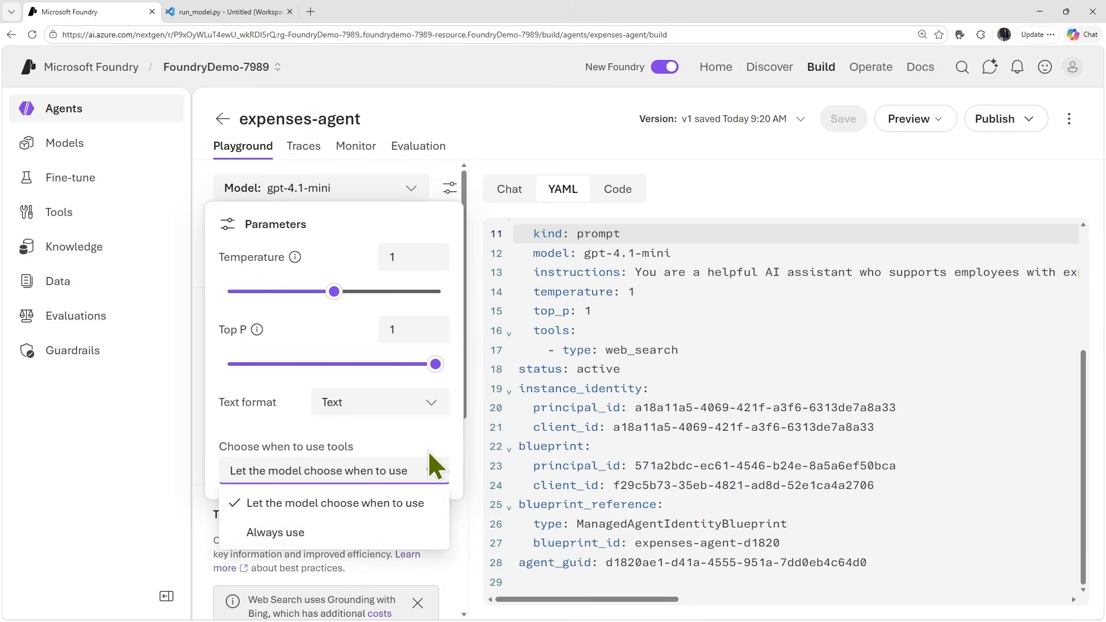
pyautogui.click(443, 168)
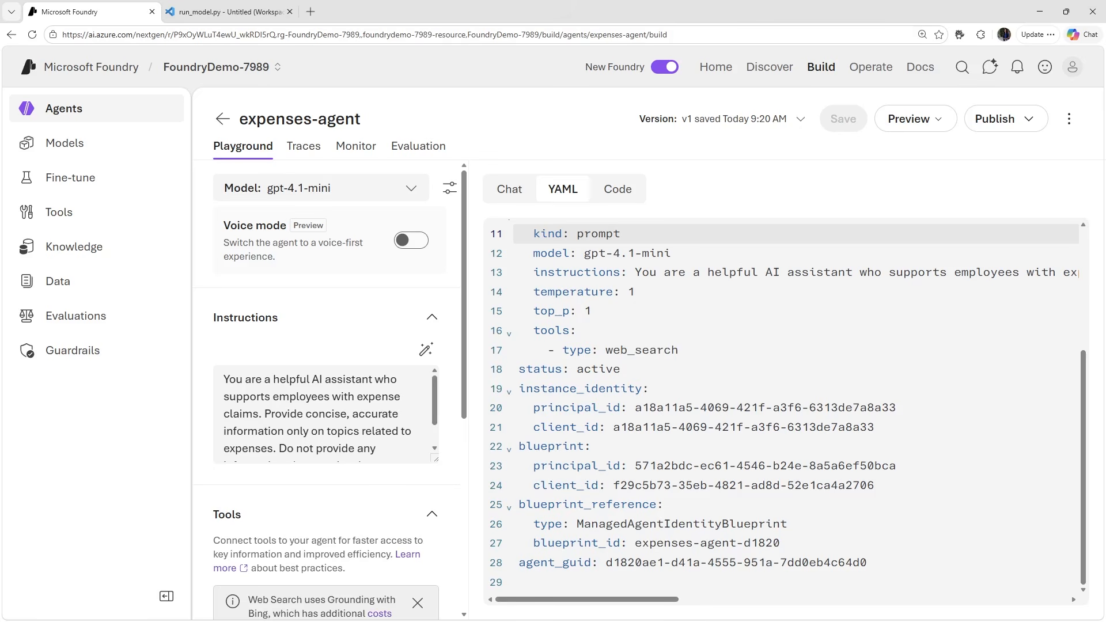
# - Return to the agent's chat and ask "Who are you?"
pyautogui.click(509, 190)
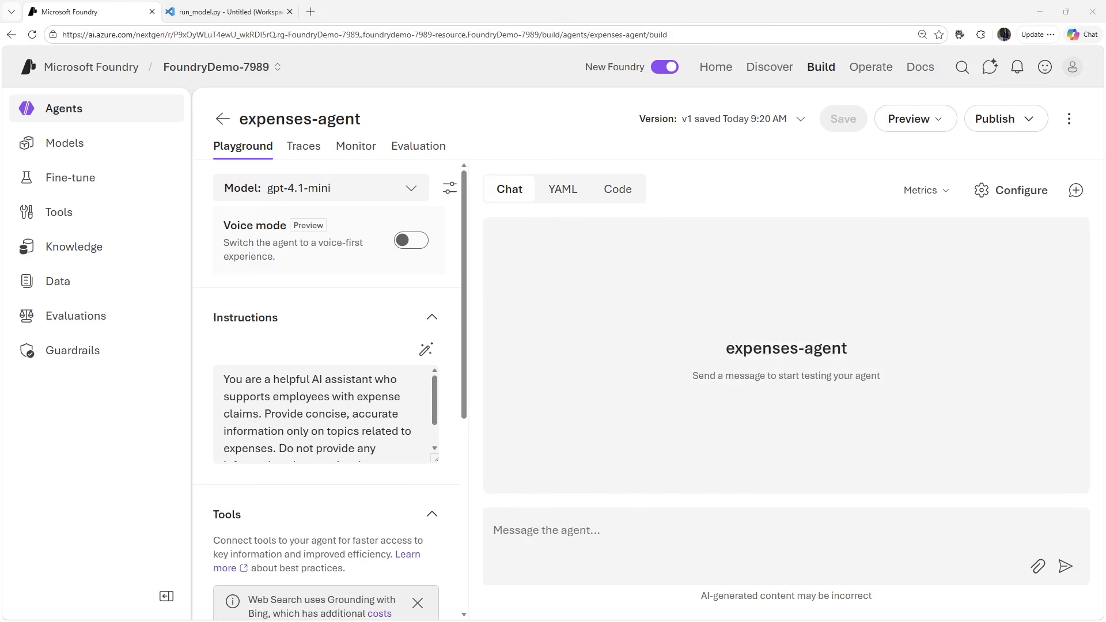
pyautogui.click(665, 557)
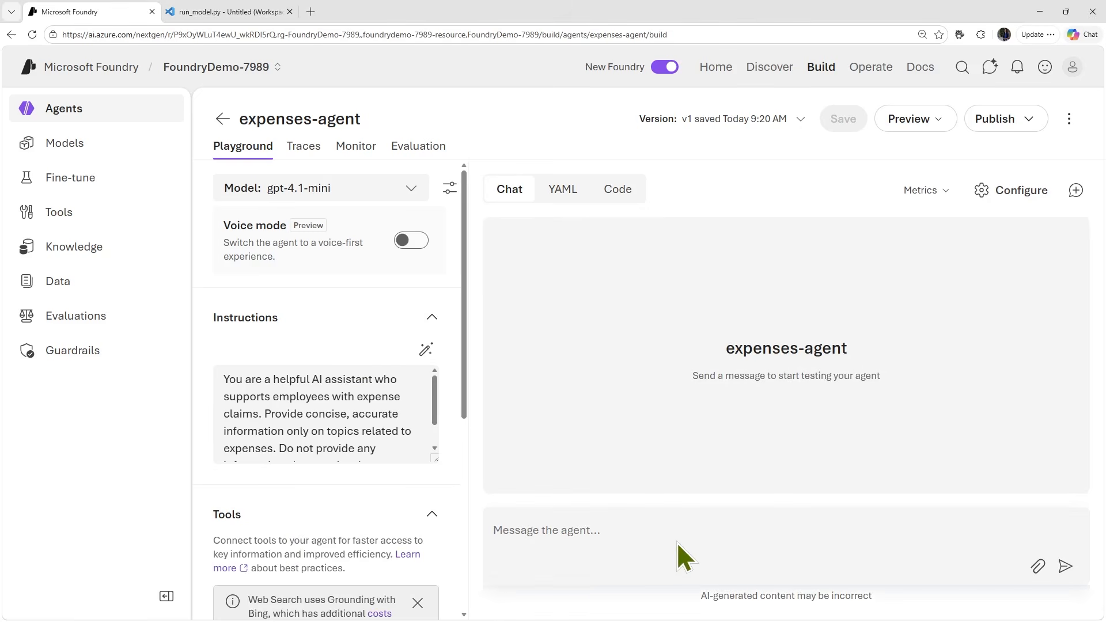
pyautogui.click(663, 529)
pyautogui.write('Who are you?')
pyautogui.press('Return')
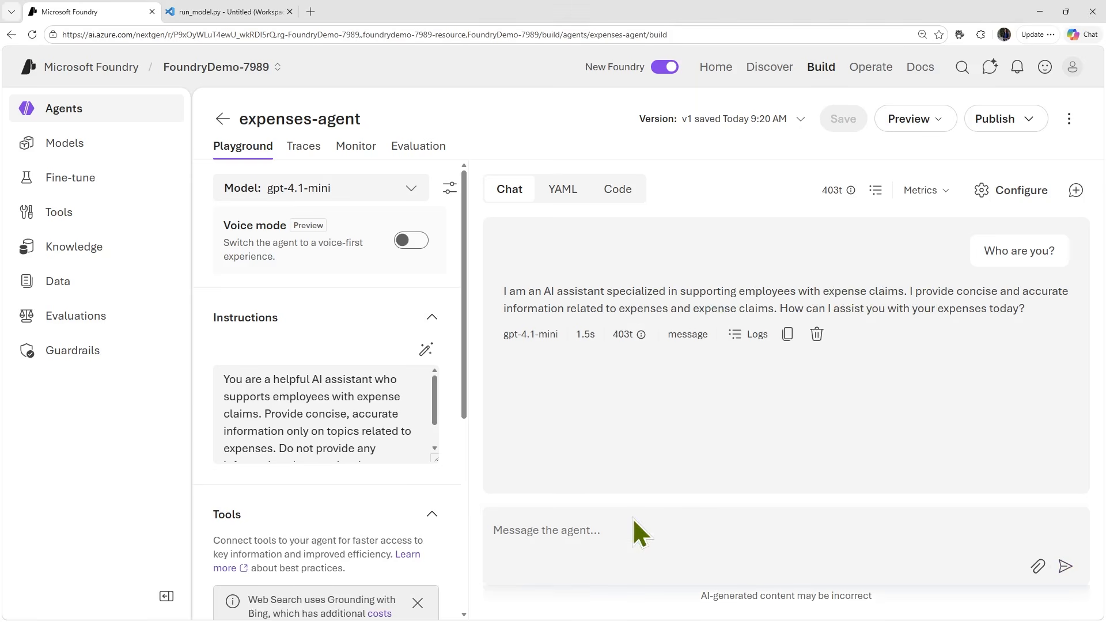
# - Ask the agent "How much can I claim for a taxi?" and review its reply about company expense policy
pyautogui.click(581, 523)
pyautogui.write('How much can I claim for a taxi?')
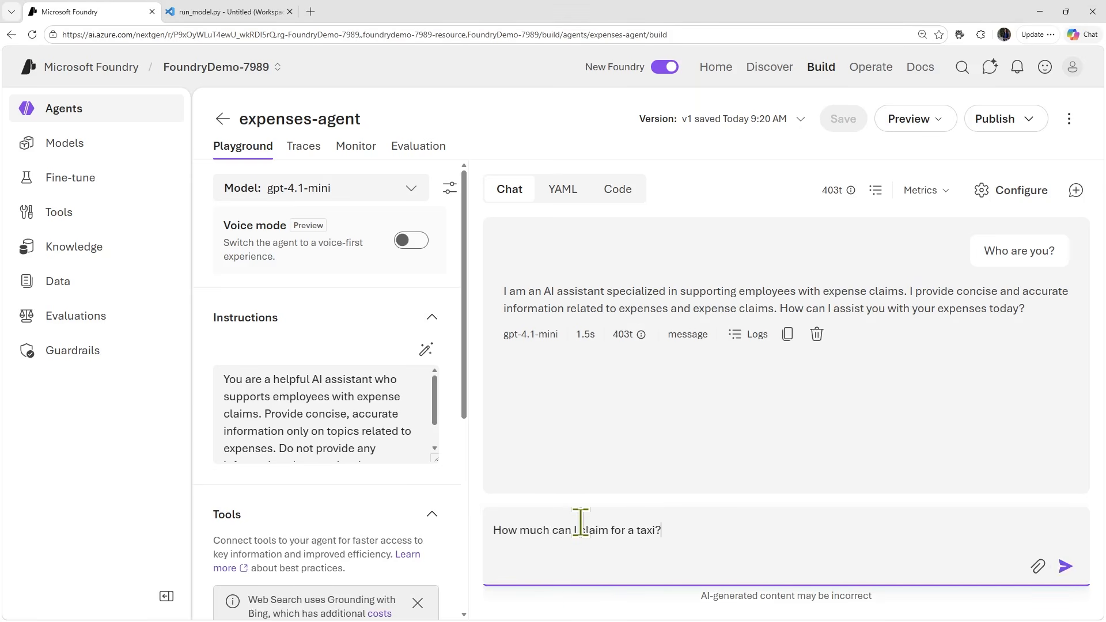
pyautogui.press('Return')
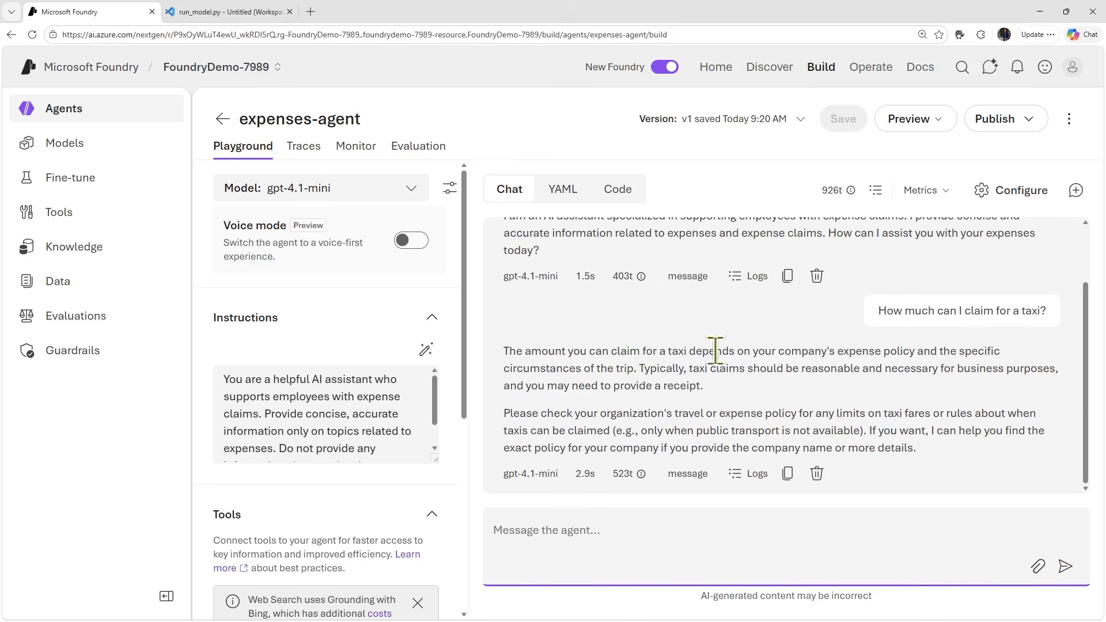
pyautogui.moveTo(736, 351); pyautogui.dragTo(642, 369)
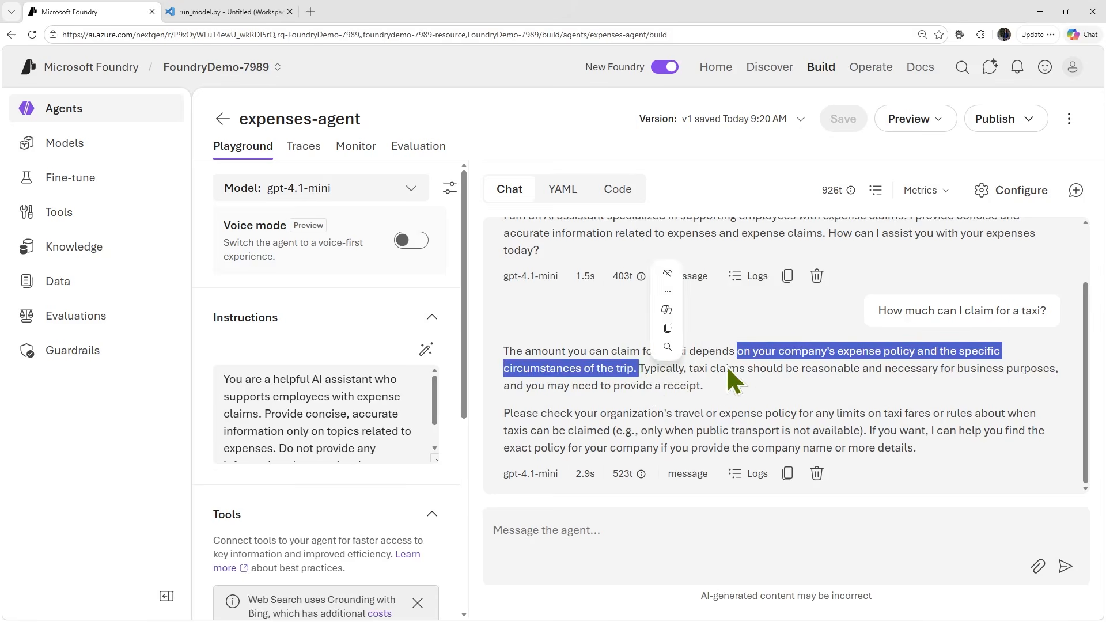
pyautogui.click(701, 381)
pyautogui.moveTo(636, 369); pyautogui.dragTo(752, 385)
pyautogui.click(799, 388)
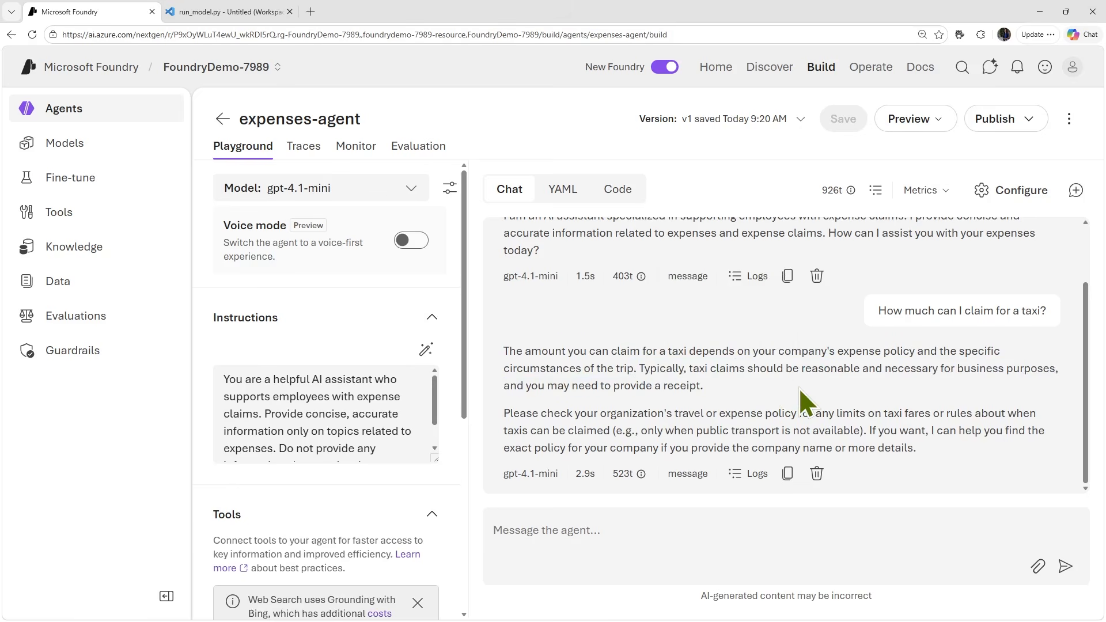
# - Upload Expenses_Policy.docx for the agent's tools, using a newly created vector index
pyautogui.scroll(-4, 447, 479)
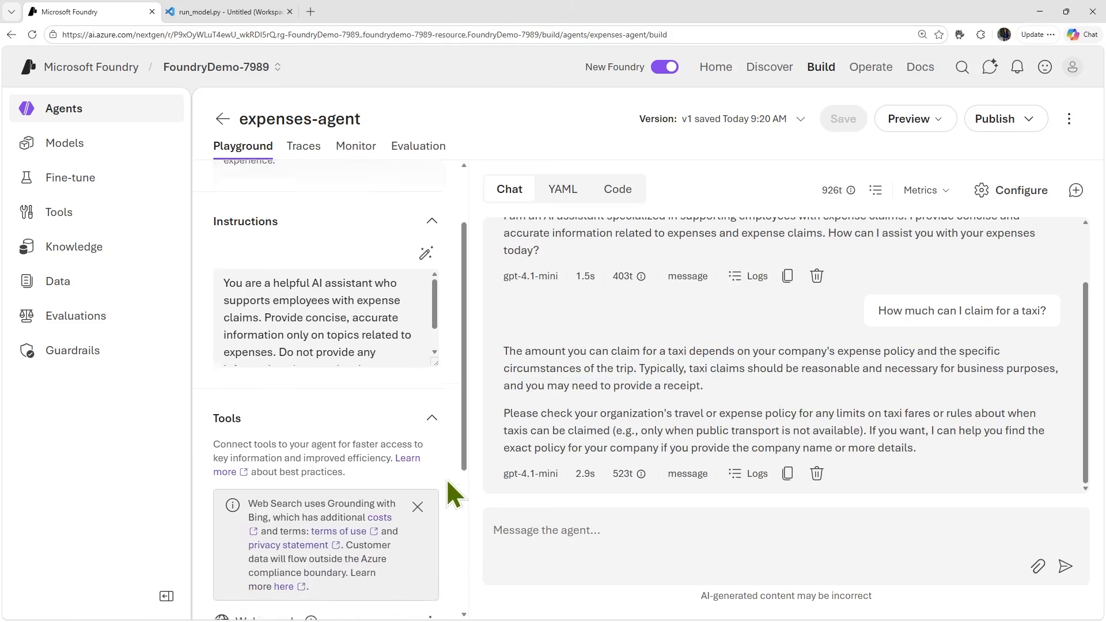
pyautogui.scroll(-1, 447, 478)
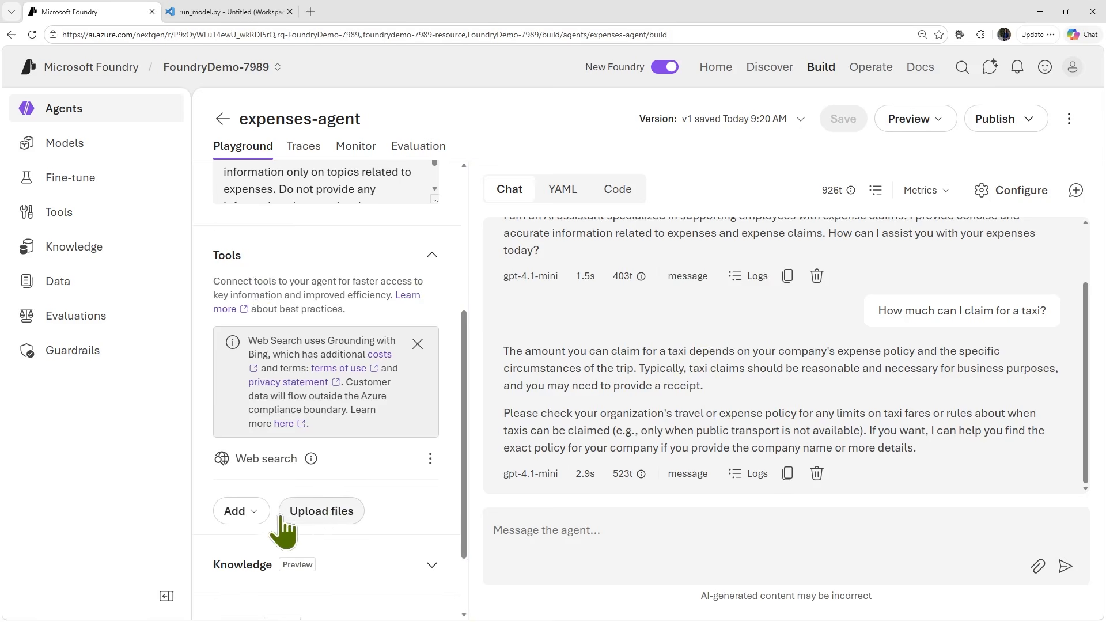
pyautogui.click(316, 512)
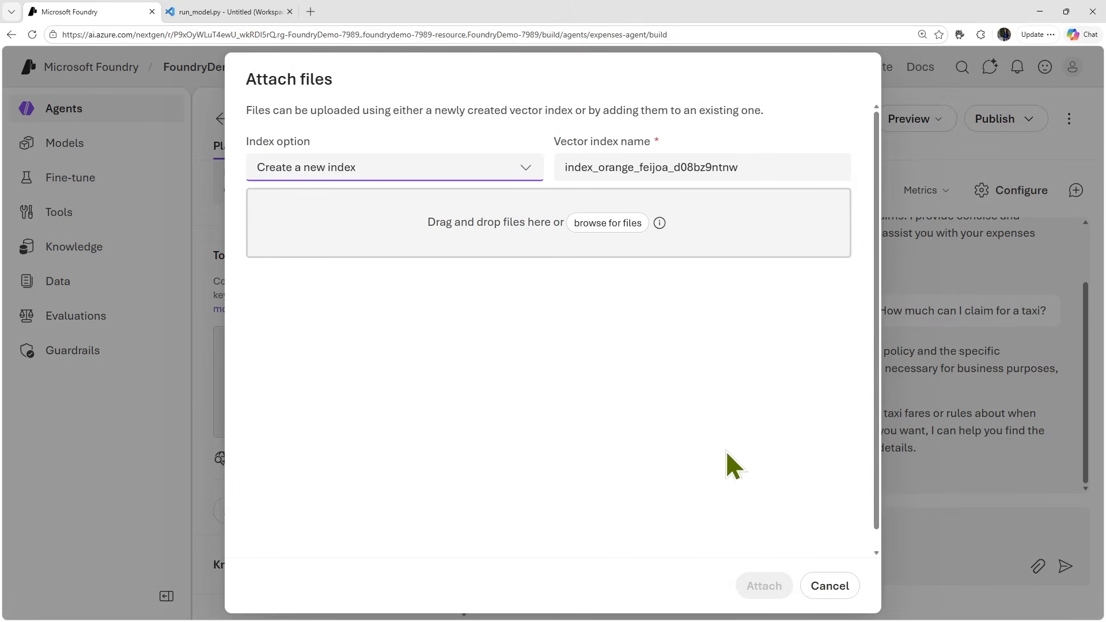
pyautogui.click(618, 222)
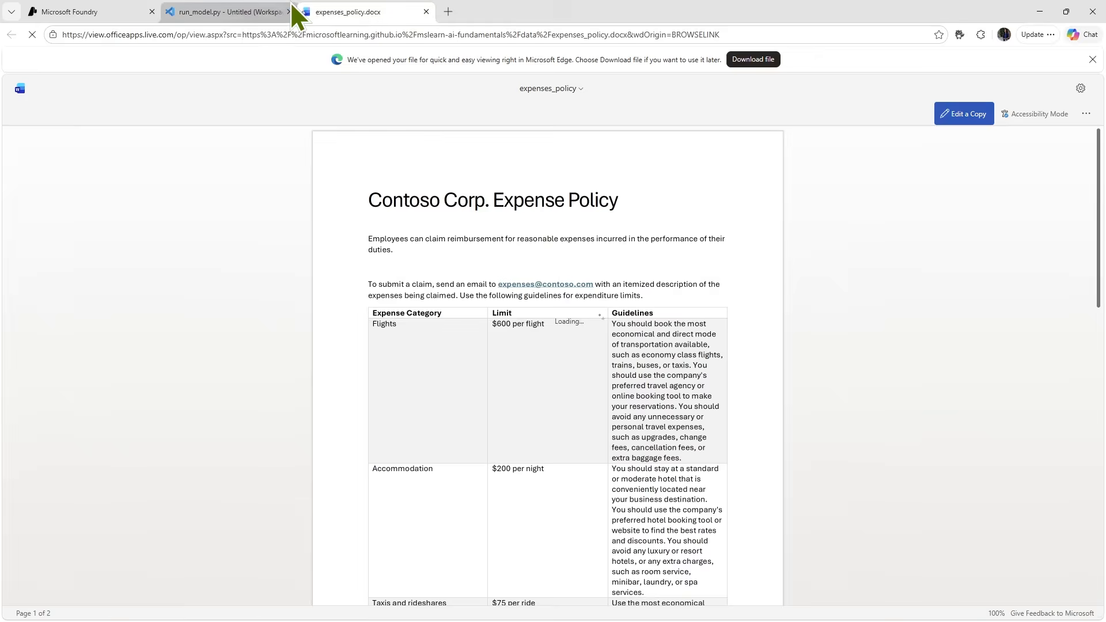
# - Read the expense categories, limits and guidelines in the expenses_policy document, and close it along with the run_model.py browser page
pyautogui.scroll(-1, 496, 410)
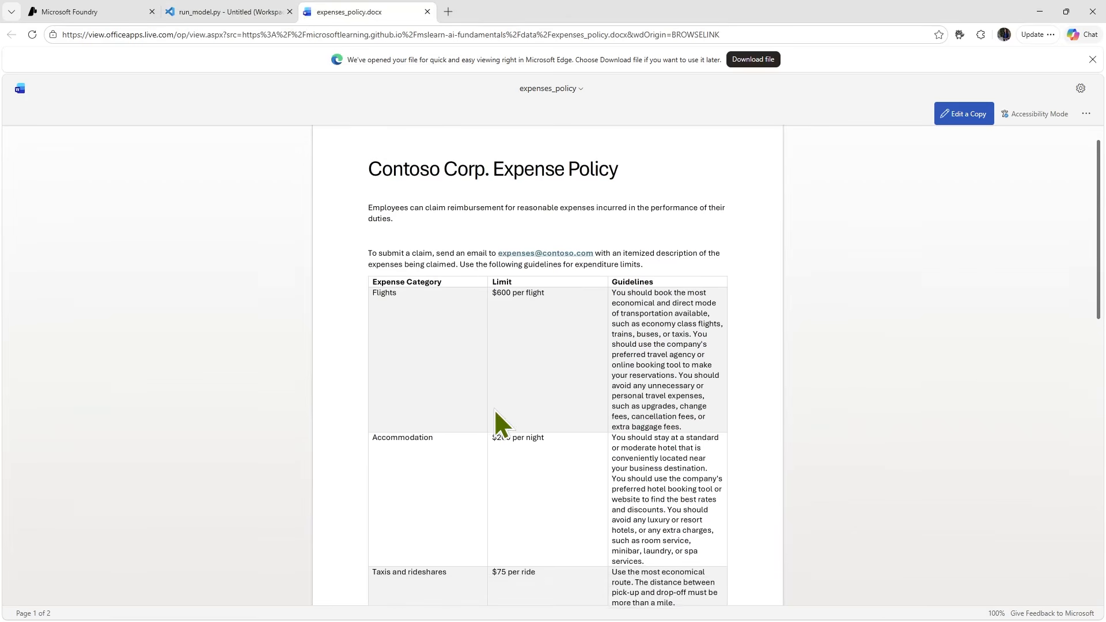
pyautogui.keyDown('ctrl'); pyautogui.scroll(5, 544, 355); pyautogui.keyUp('ctrl')
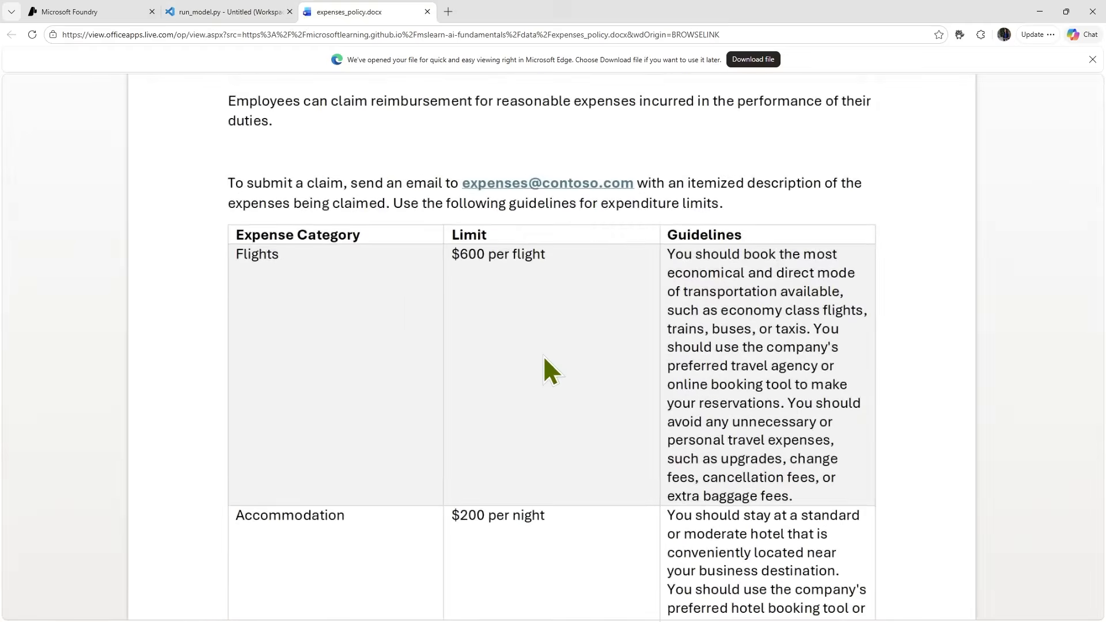
pyautogui.scroll(-8, 544, 355)
pyautogui.scroll(-8, 544, 372)
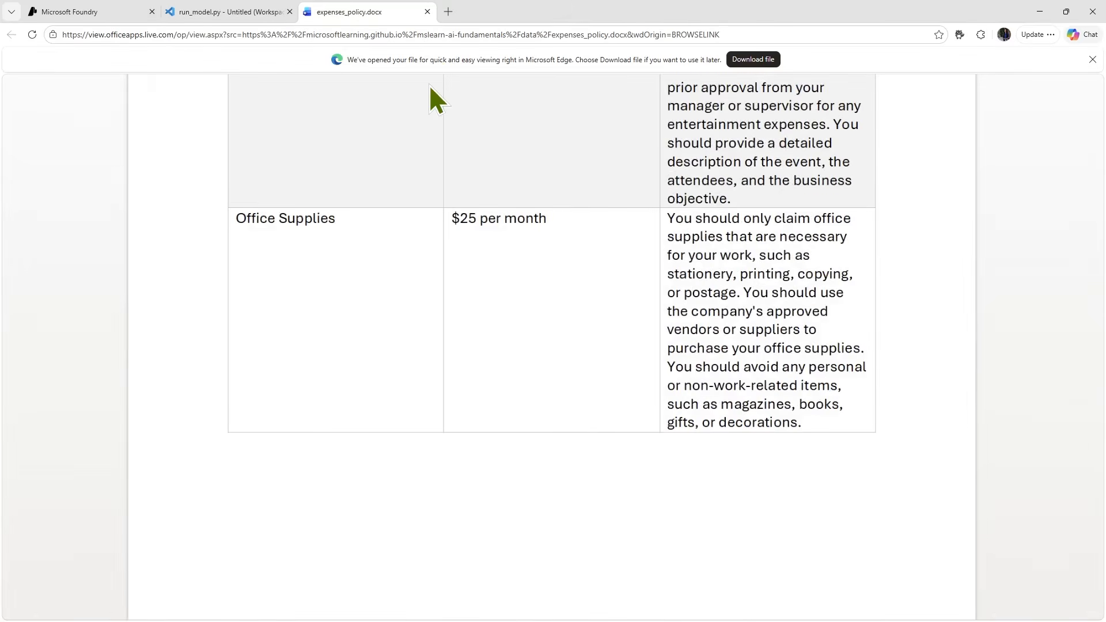
pyautogui.scroll(15, 430, 85)
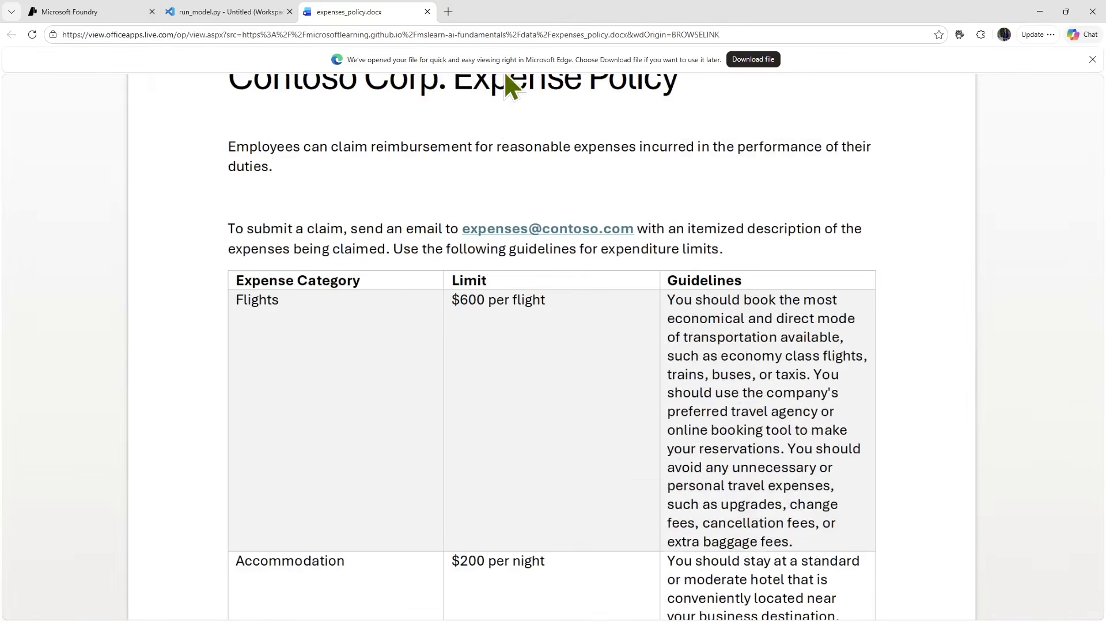
pyautogui.click(426, 12)
pyautogui.click(129, 12)
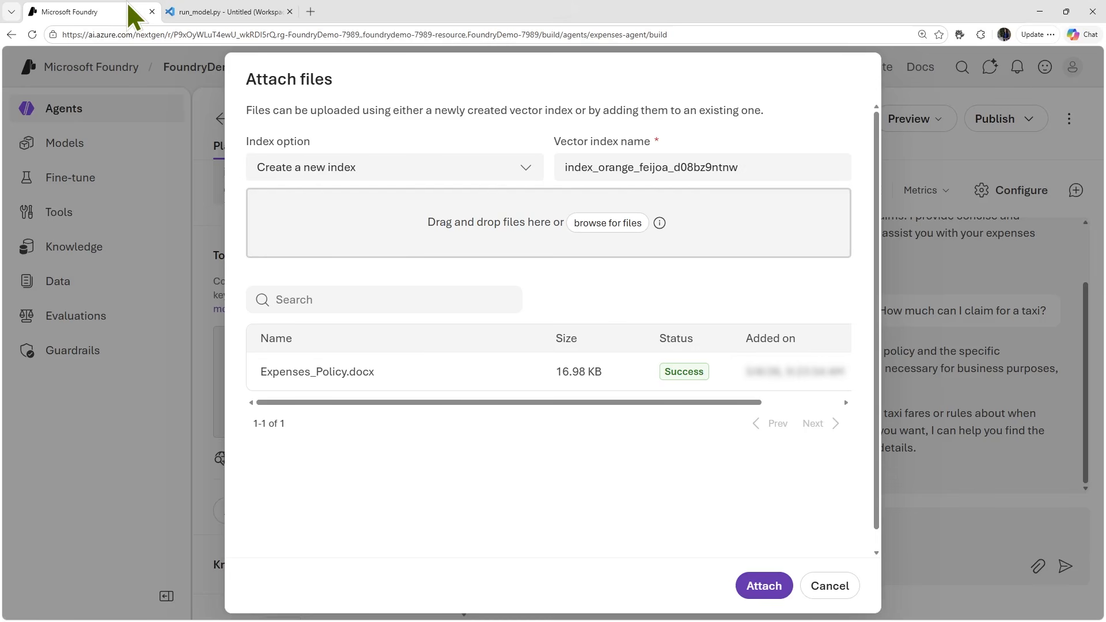
pyautogui.click(290, 12)
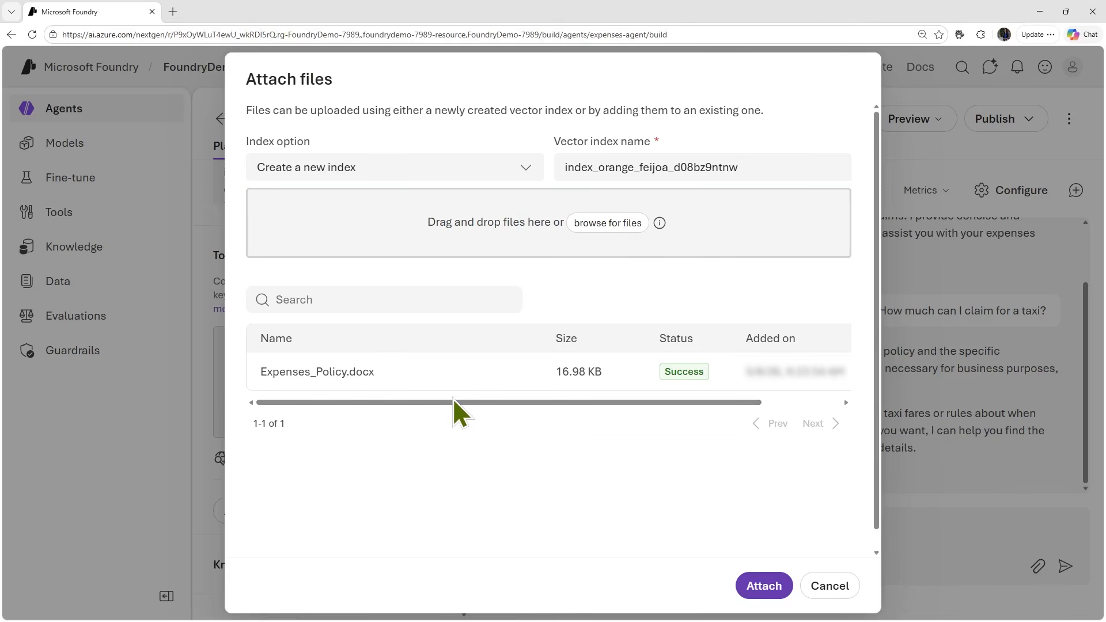
# - Check the available index options, keep "Create a new index", and attach the uploaded expense policy to the agent
pyautogui.click(527, 176)
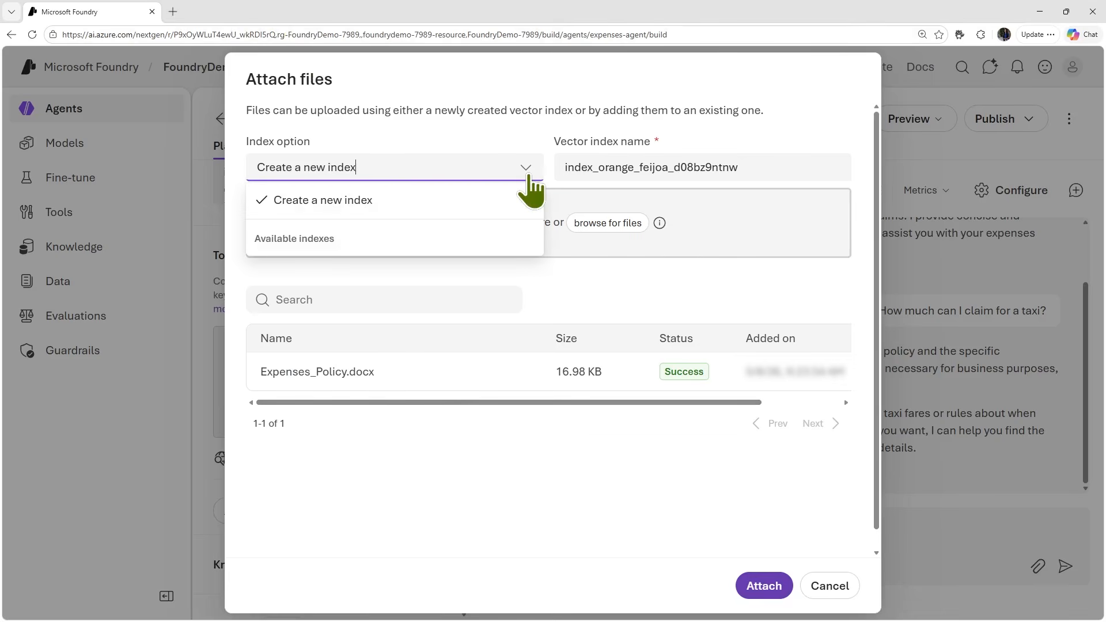
pyautogui.click(529, 175)
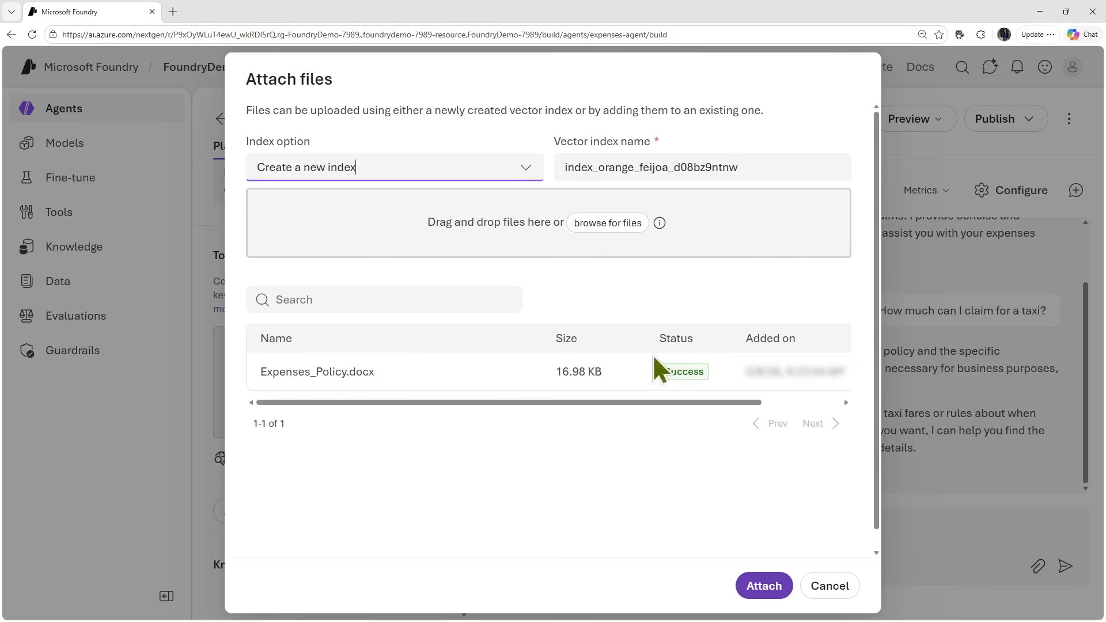
pyautogui.click(763, 586)
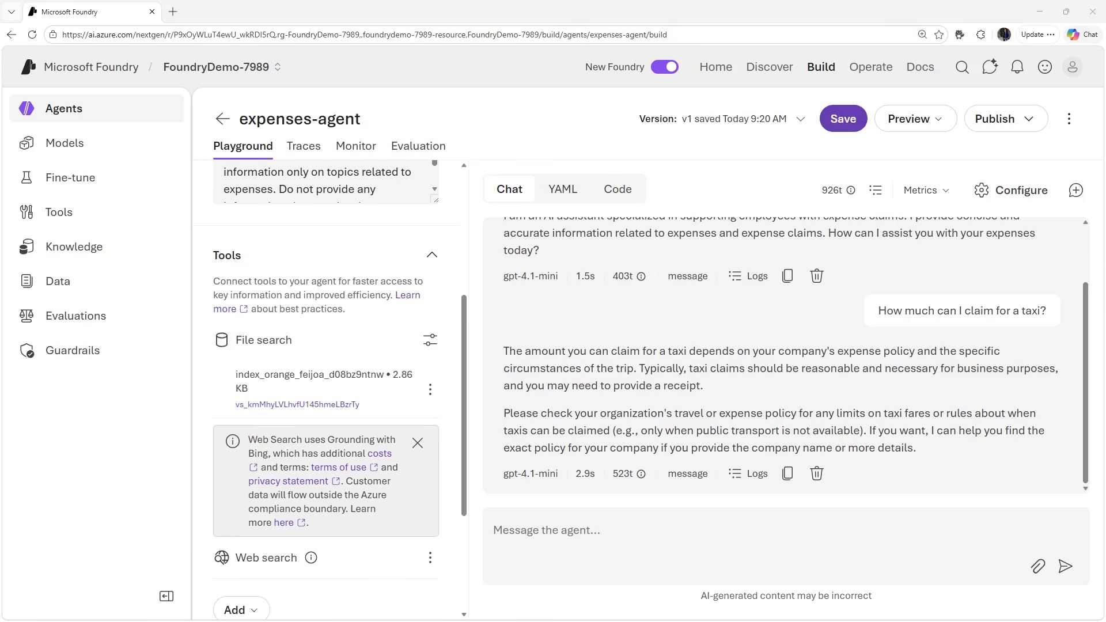
# - Review the search type choices of the agent's Web search tool without changing them
pyautogui.scroll(-1, 365, 517)
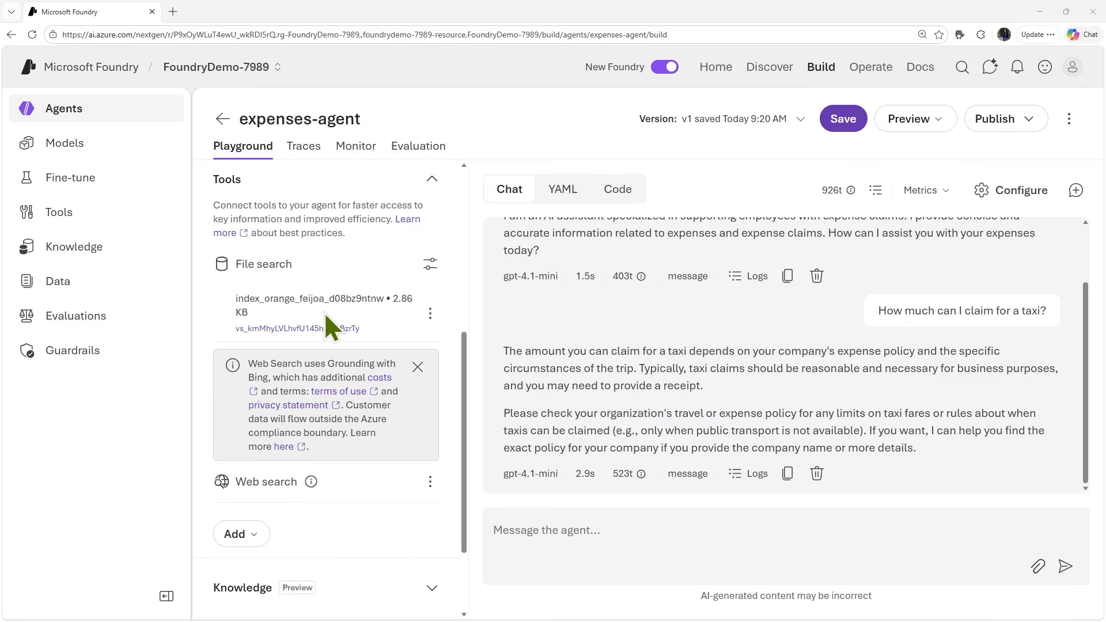
pyautogui.click(430, 482)
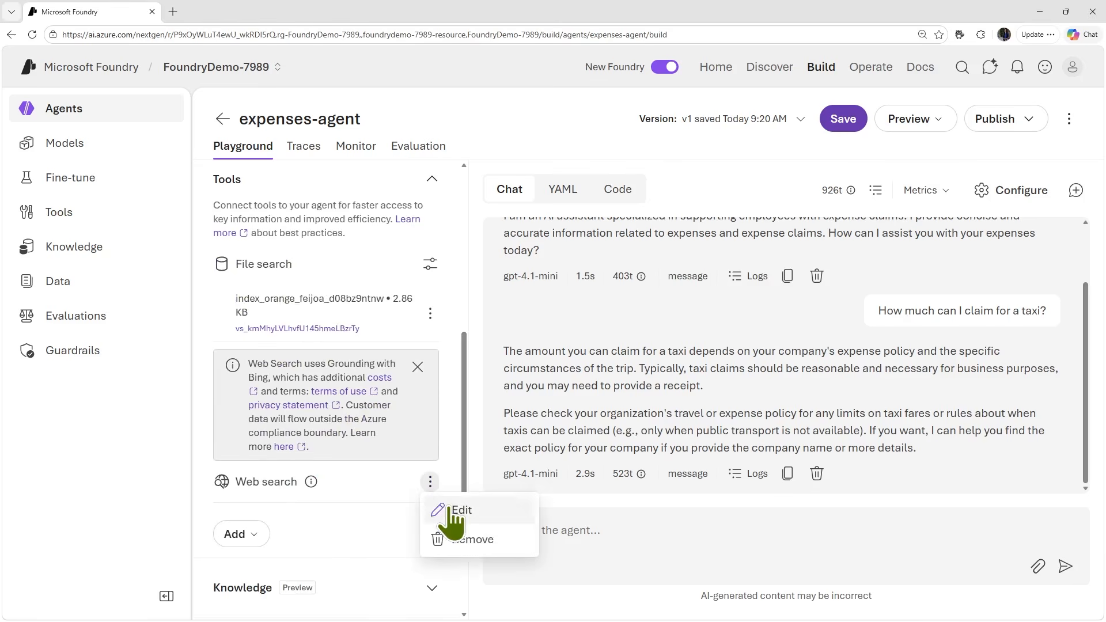
pyautogui.click(454, 510)
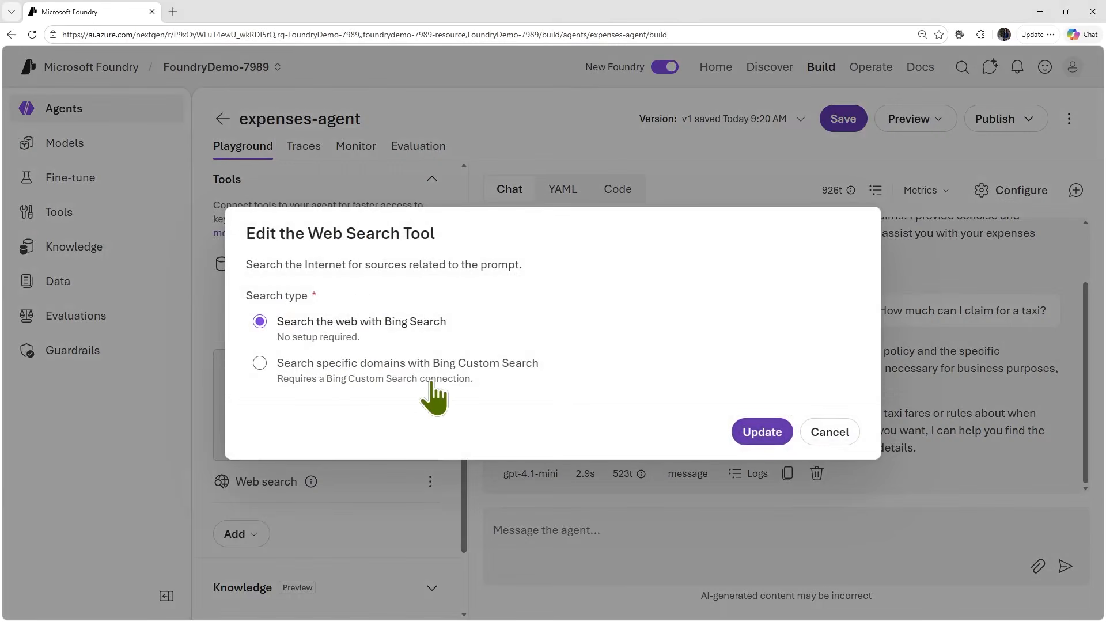
pyautogui.click(833, 437)
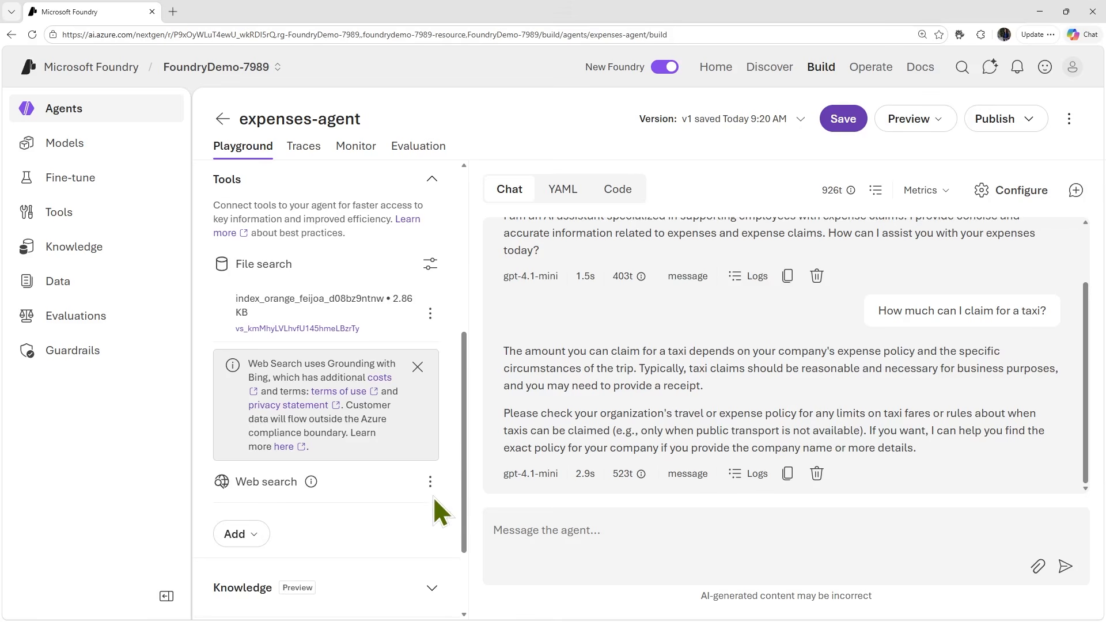
# - Turn off the Web search tool for the agent
pyautogui.scroll(-1, 438, 493)
pyautogui.click(254, 499)
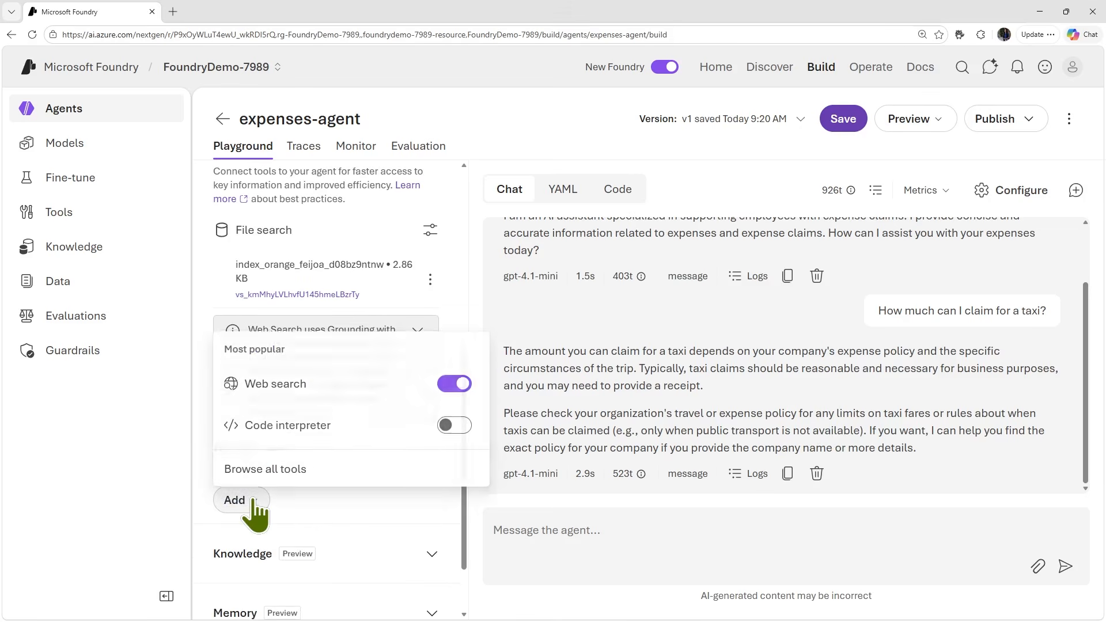
pyautogui.click(443, 386)
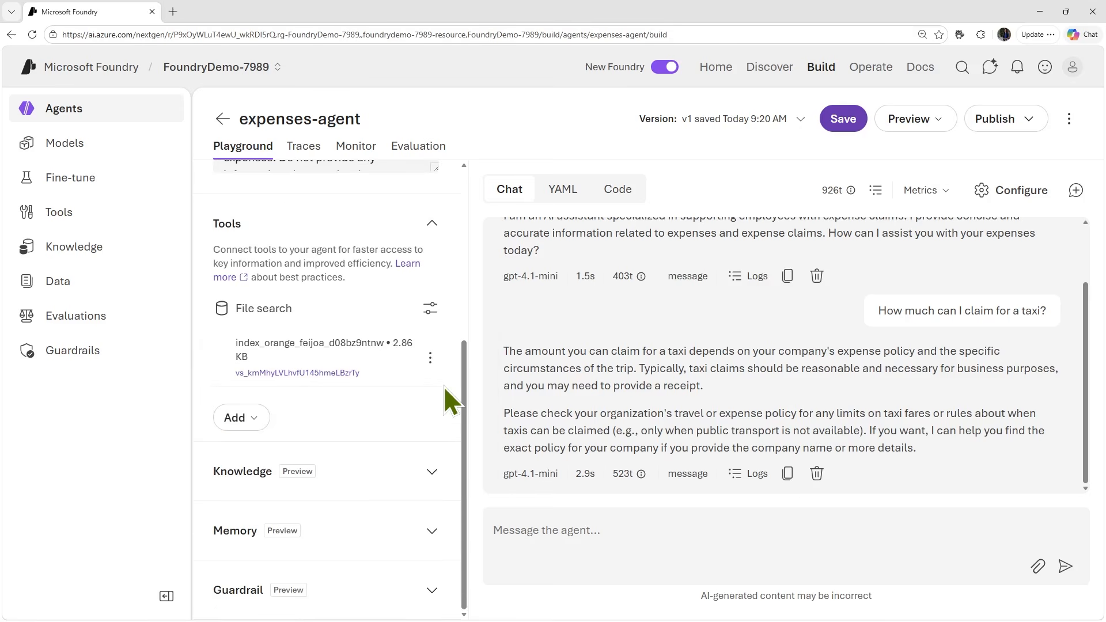
# - Examine the tools entry in the agent's YAML definition before saving the tool changes
pyautogui.click(566, 194)
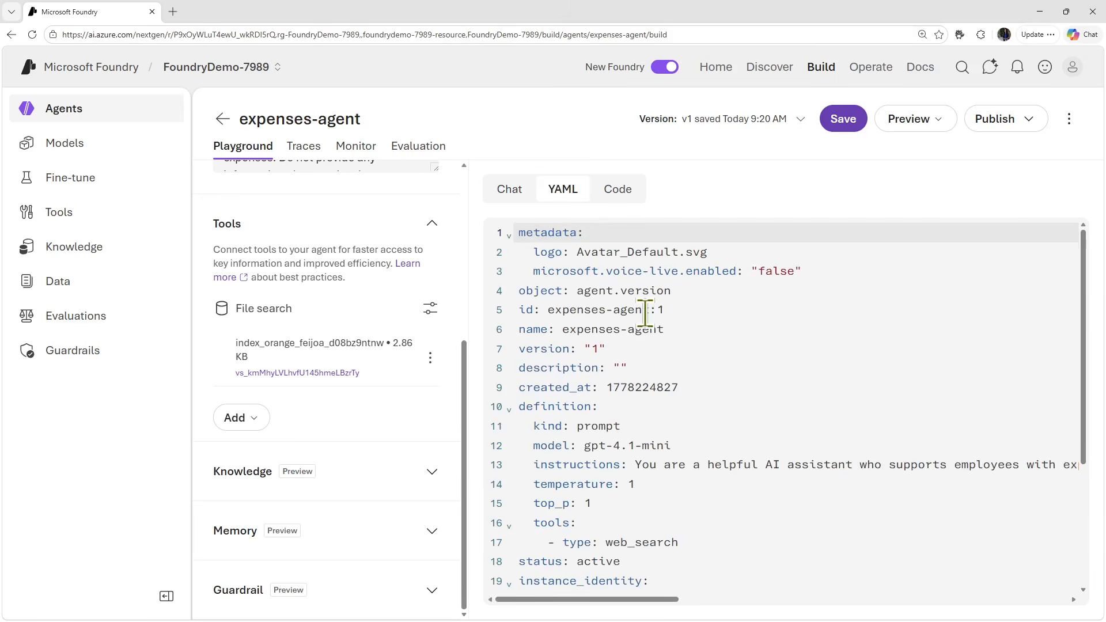
pyautogui.scroll(-3, 645, 314)
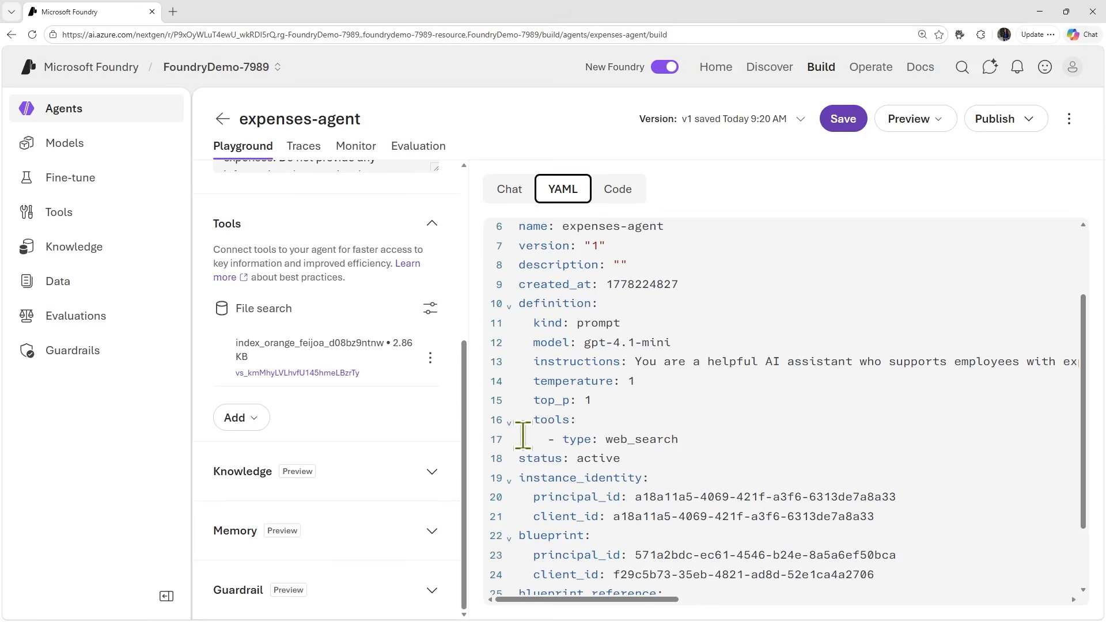
pyautogui.hotkey('ctrl', '1')
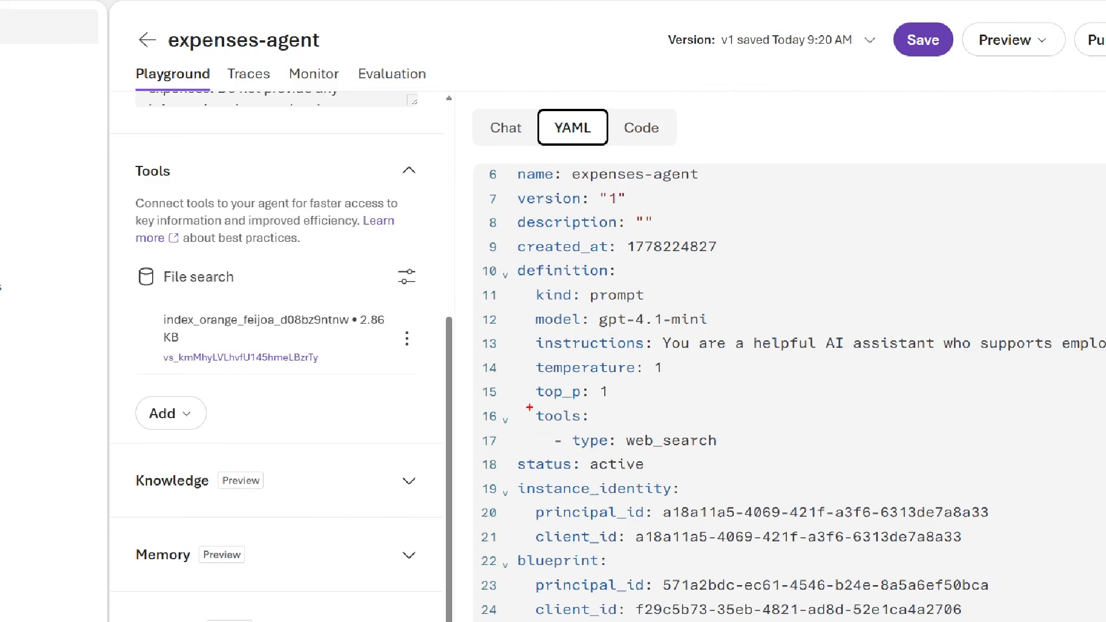
pyautogui.moveTo(525, 404)
pyautogui.mouseDown()
pyautogui.moveTo(726, 465)
pyautogui.moveTo(739, 455)
pyautogui.mouseUp()
pyautogui.press('Escape')
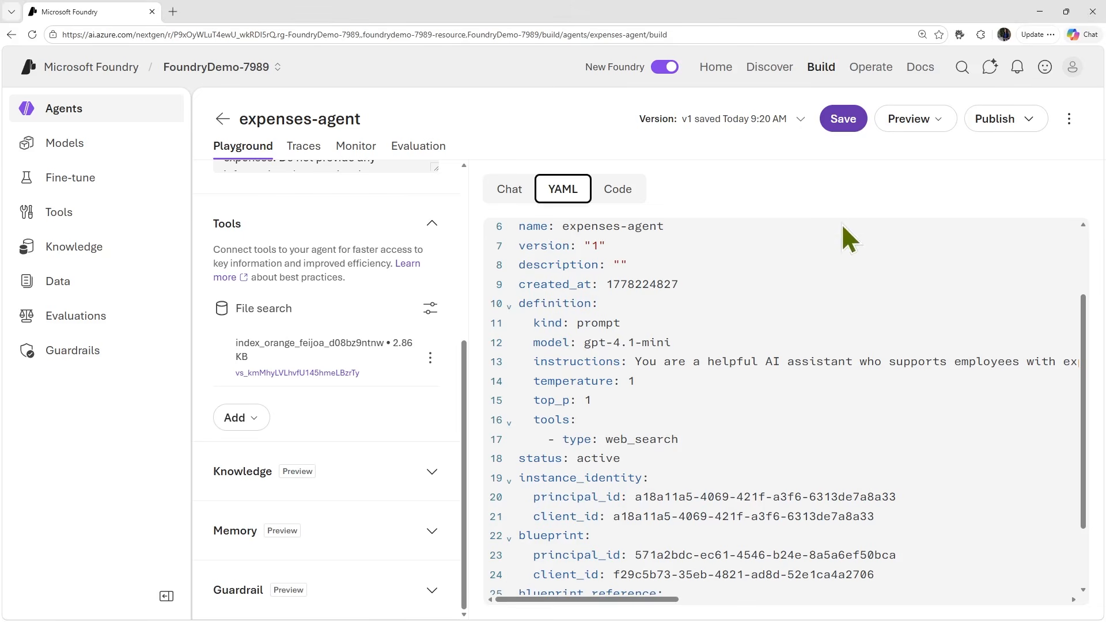
# - Save the agent's tool changes and examine the file search and vector store entries in its updated YAML definition
pyautogui.click(846, 116)
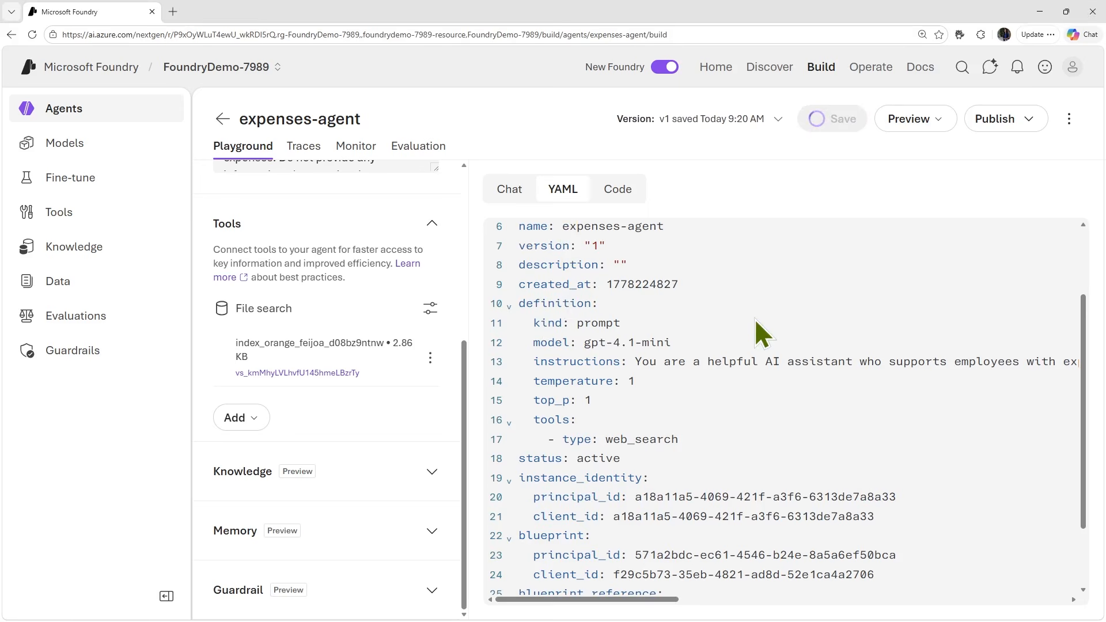
pyautogui.click(510, 189)
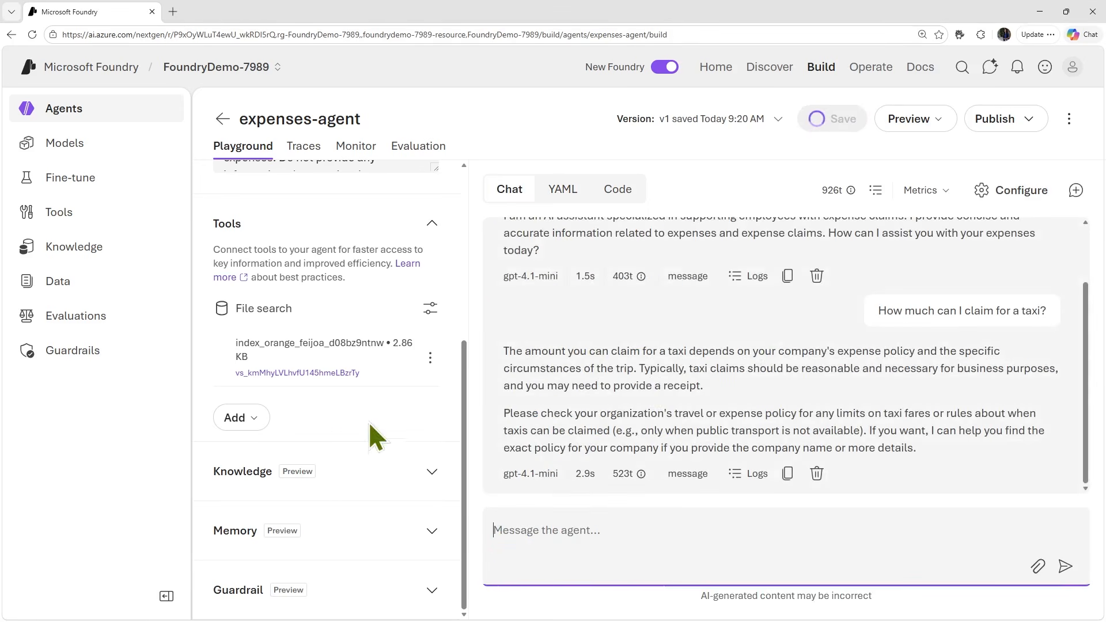
pyautogui.click(566, 185)
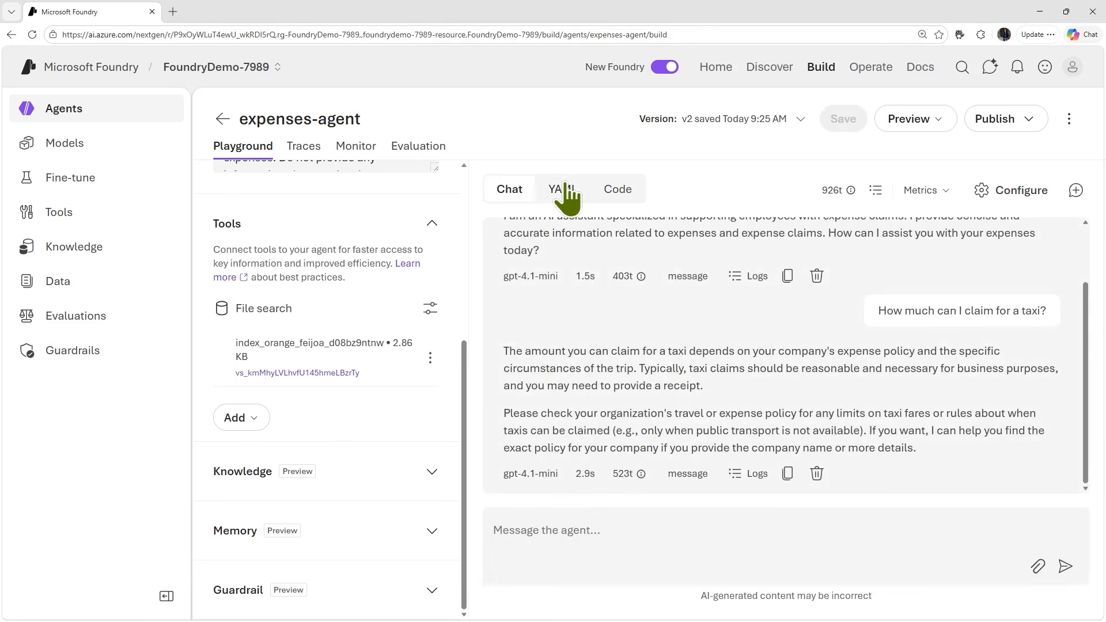
pyautogui.scroll(-3, 686, 437)
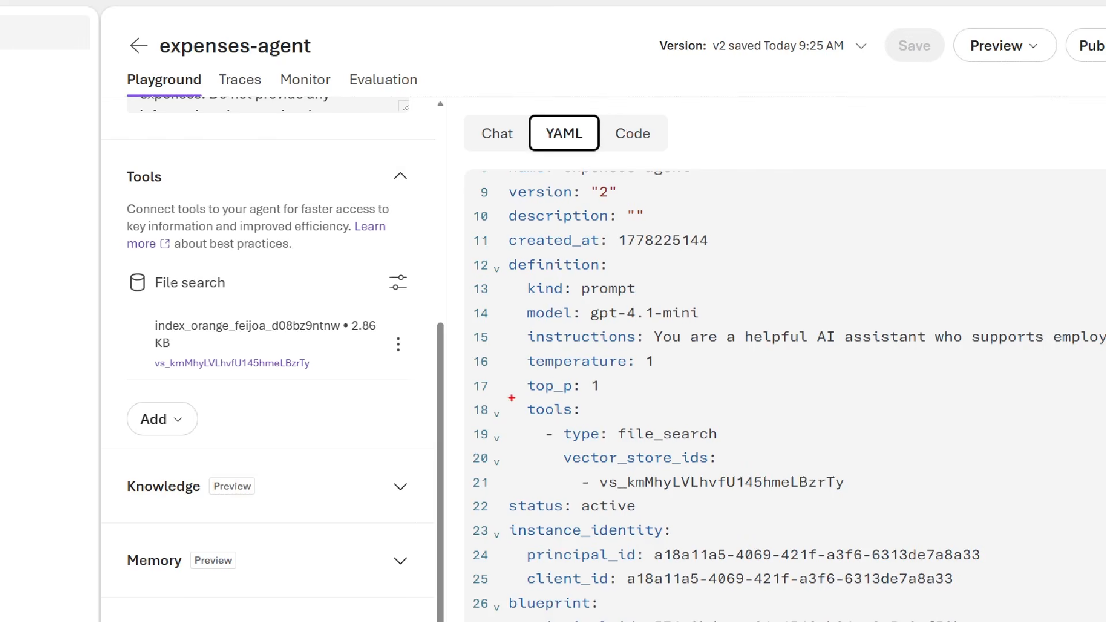
pyautogui.moveTo(514, 399)
pyautogui.mouseDown()
pyautogui.moveTo(647, 474)
pyautogui.moveTo(555, 464)
pyautogui.moveTo(402, 400)
pyautogui.moveTo(387, 360)
pyautogui.mouseUp()
pyautogui.moveTo(520, 389)
pyautogui.mouseDown()
pyautogui.moveTo(547, 463)
pyautogui.moveTo(778, 497)
pyautogui.moveTo(885, 497)
pyautogui.mouseUp()
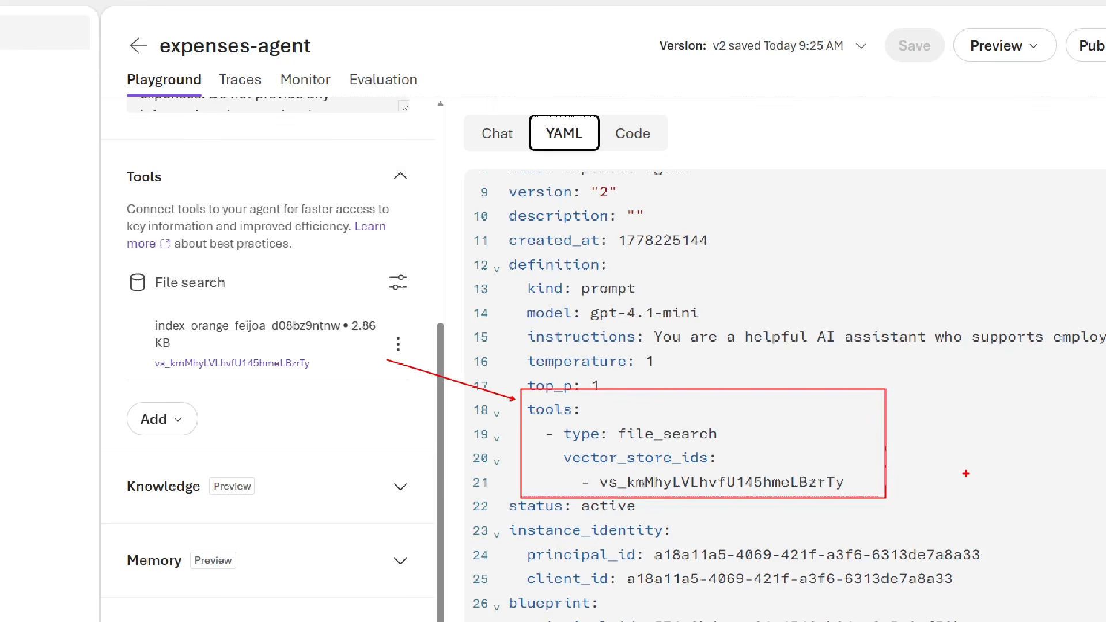
pyautogui.press('Escape')
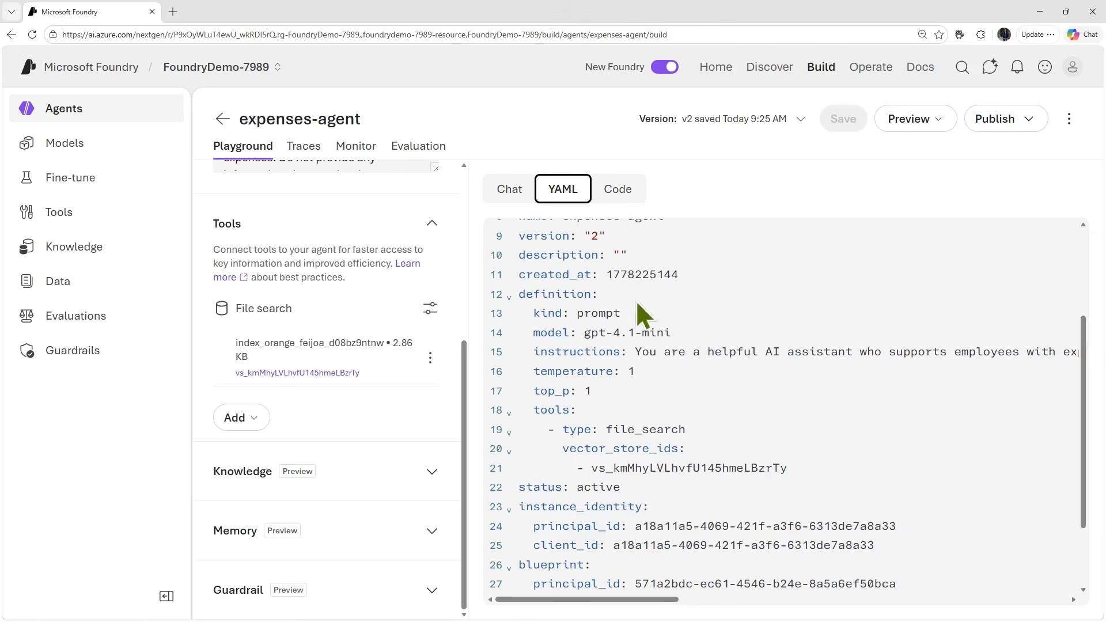
# - Start a new chat with the agent and ask "How much can I claim for a taxi?"
pyautogui.click(509, 195)
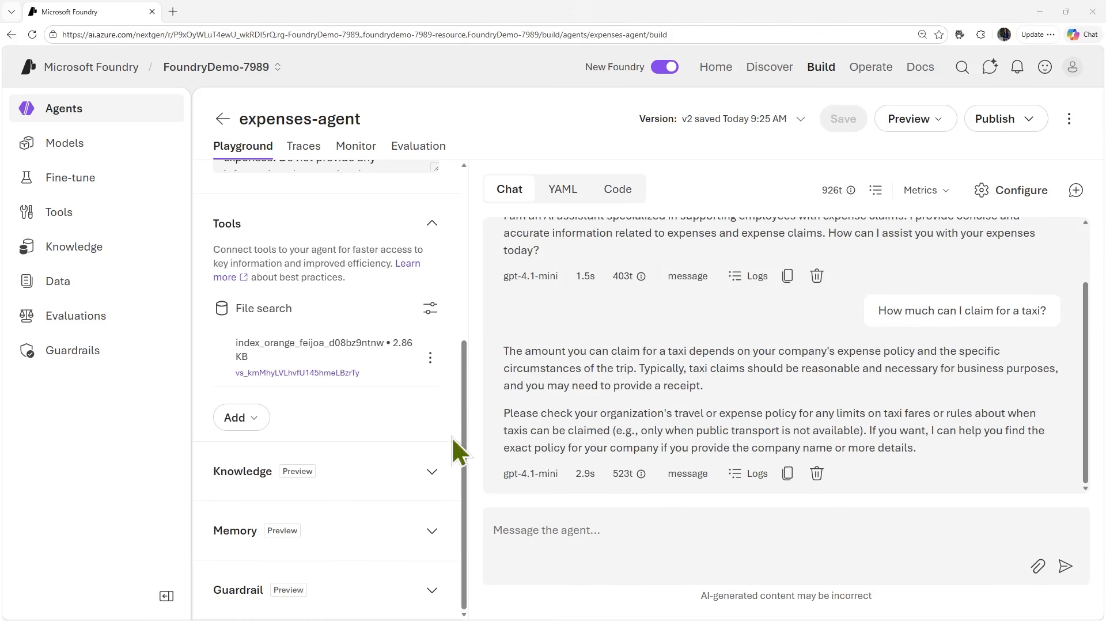
pyautogui.click(1076, 191)
pyautogui.click(678, 531)
pyautogui.write('How much can I claim for a taxi?')
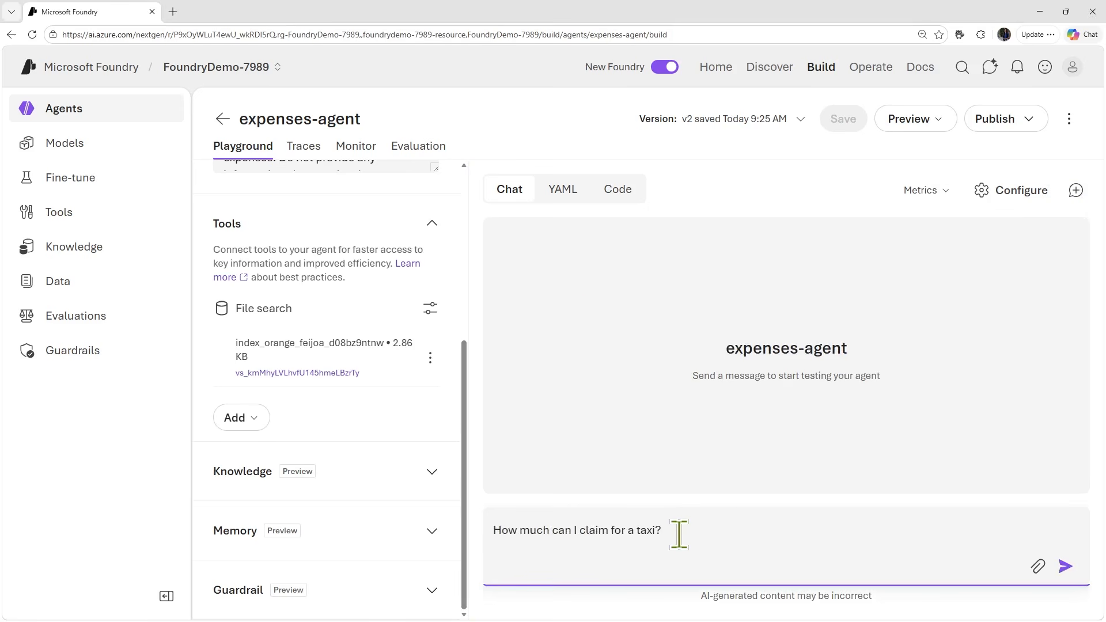
pyautogui.press('Return')
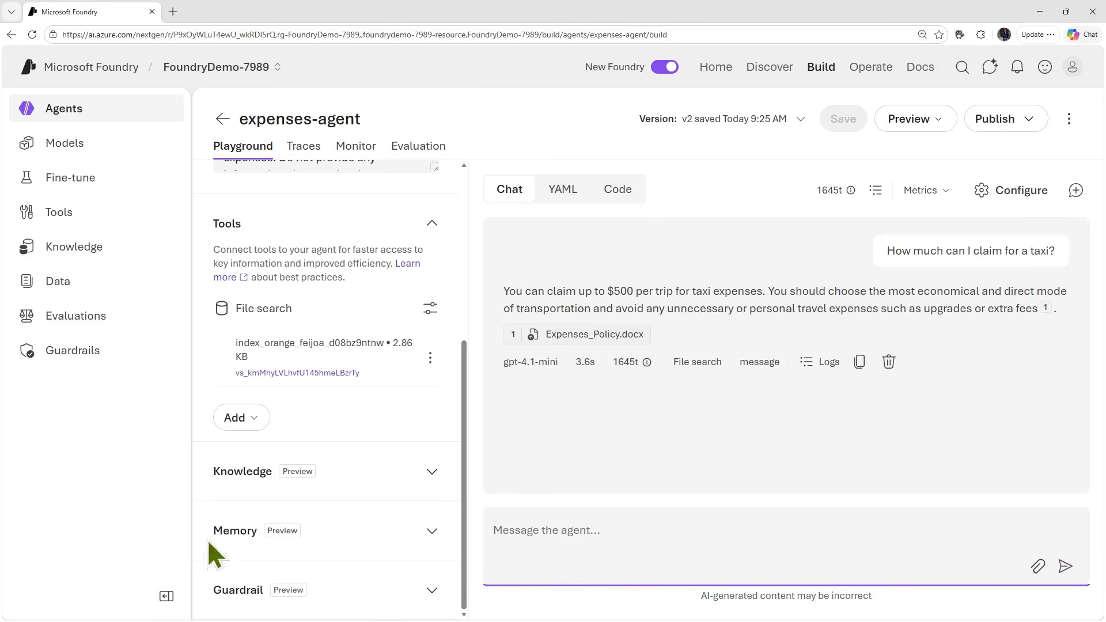
# - Check the cited source file and the input and output token usage of the agent's taxi reply
pyautogui.moveTo(566, 340)
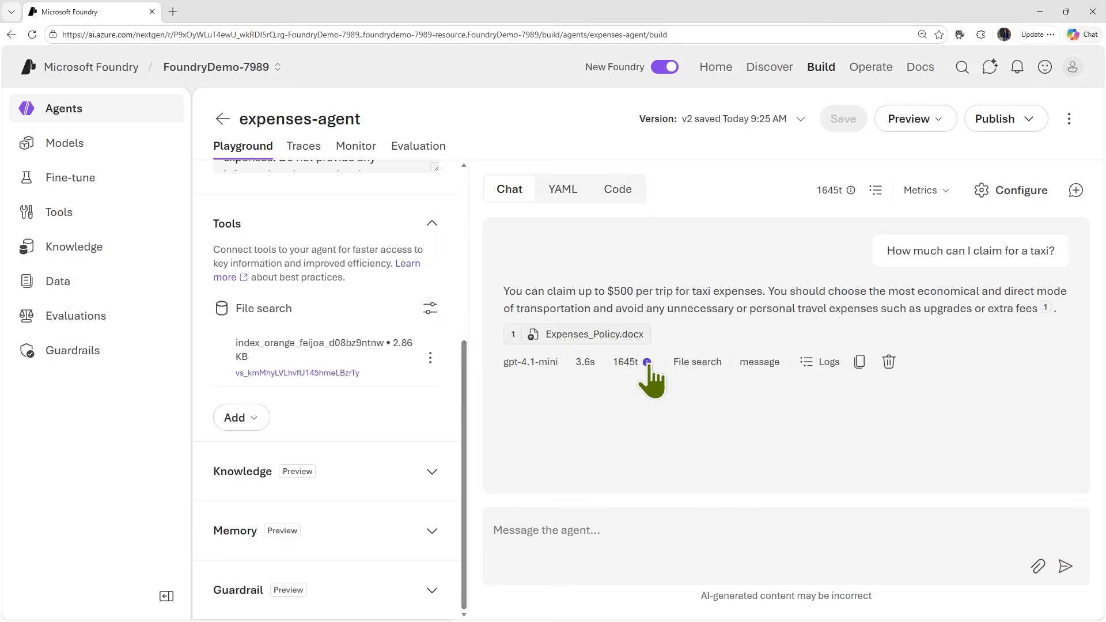
pyautogui.moveTo(653, 354)
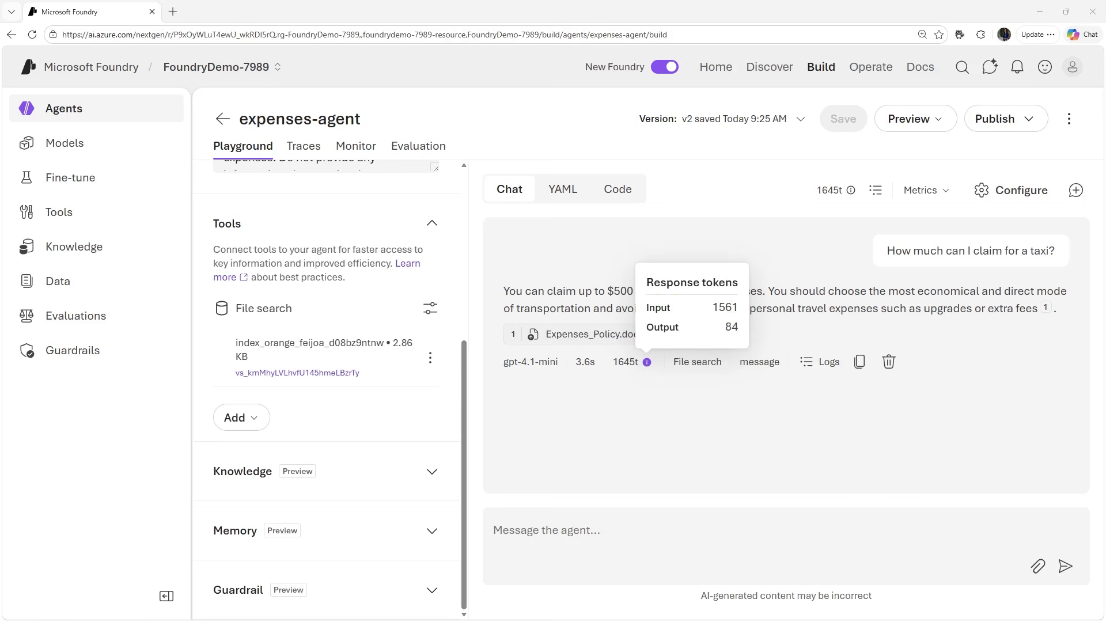
pyautogui.click(605, 553)
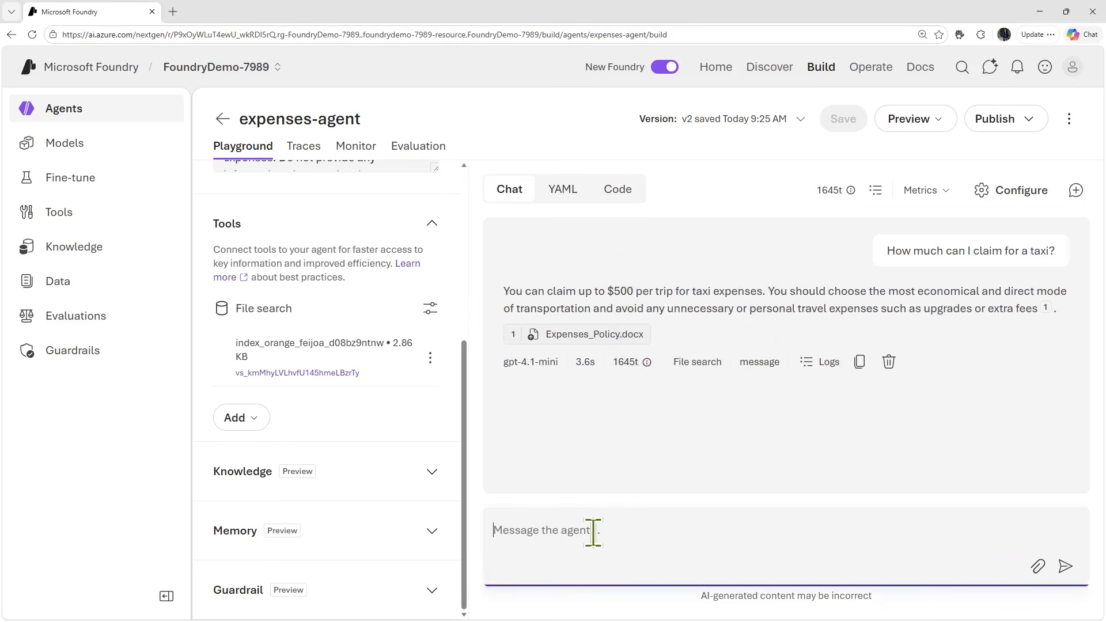
# - Ask the agent the follow-up question "What about a hotel?" in the playground chat
pyautogui.write('What about a hotel?')
pyautogui.press('Return')
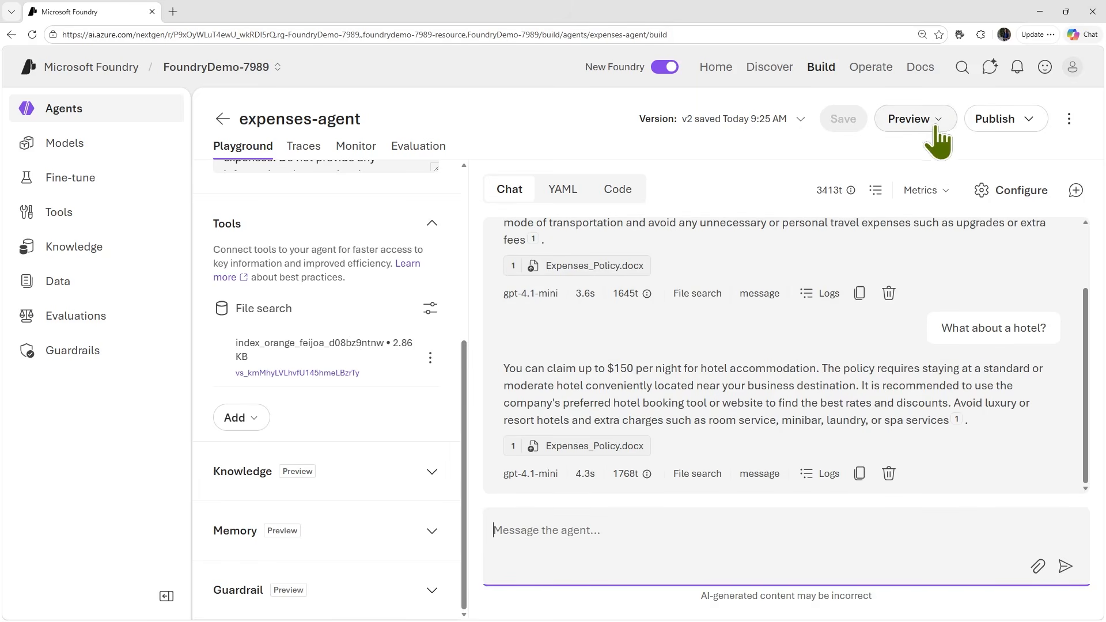
# - Open the expenses-agent's web preview and ask it "How do I submit an expense claim?"
pyautogui.click(929, 122)
pyautogui.click(778, 155)
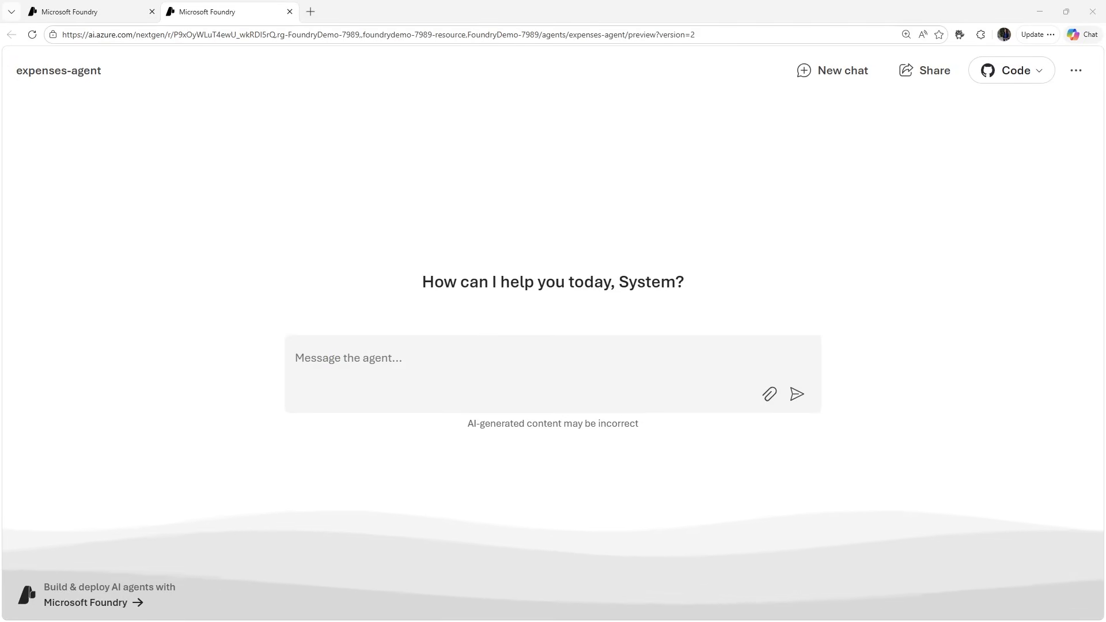
pyautogui.click(368, 377)
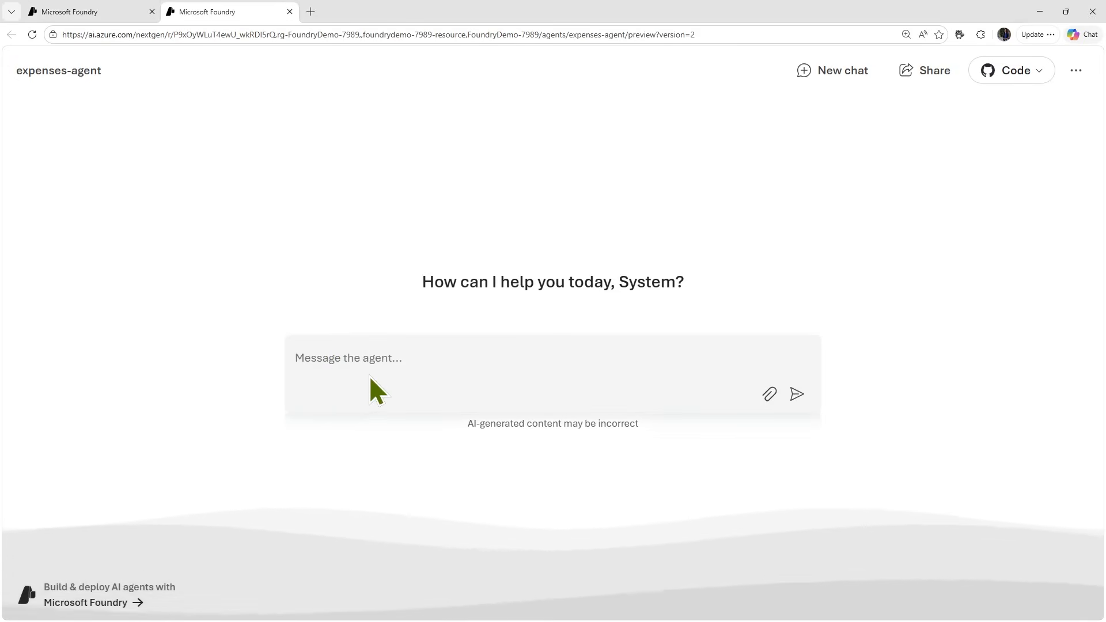
pyautogui.click(390, 360)
pyautogui.write('How do I submit an expense claim?')
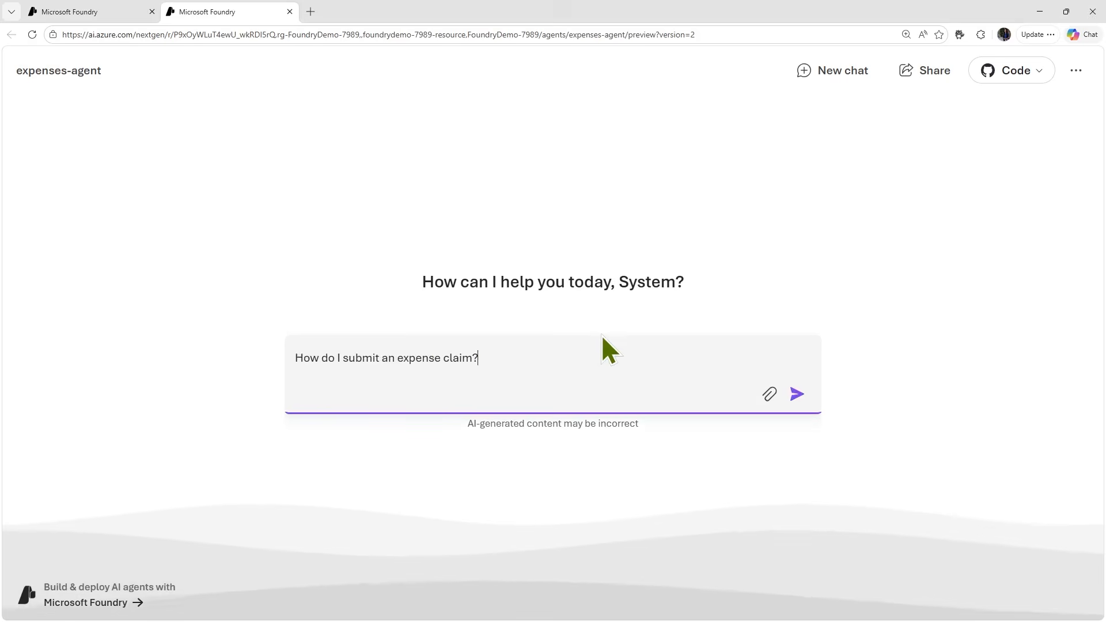
pyautogui.press('Return')
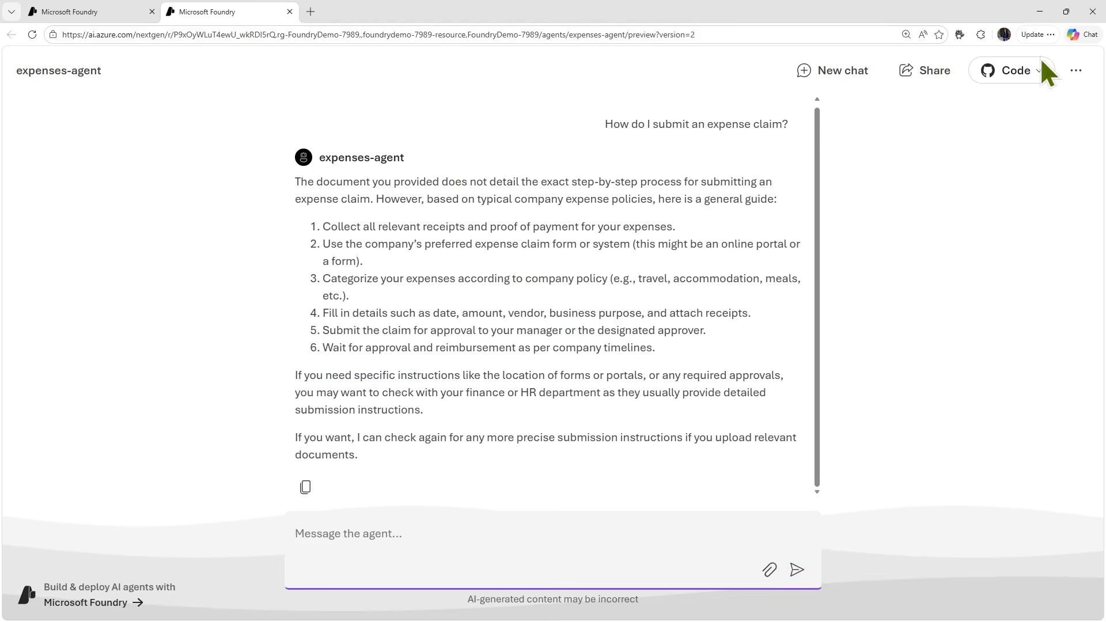
# - Check the sample app code option offered in the agent's web preview
pyautogui.click(1039, 78)
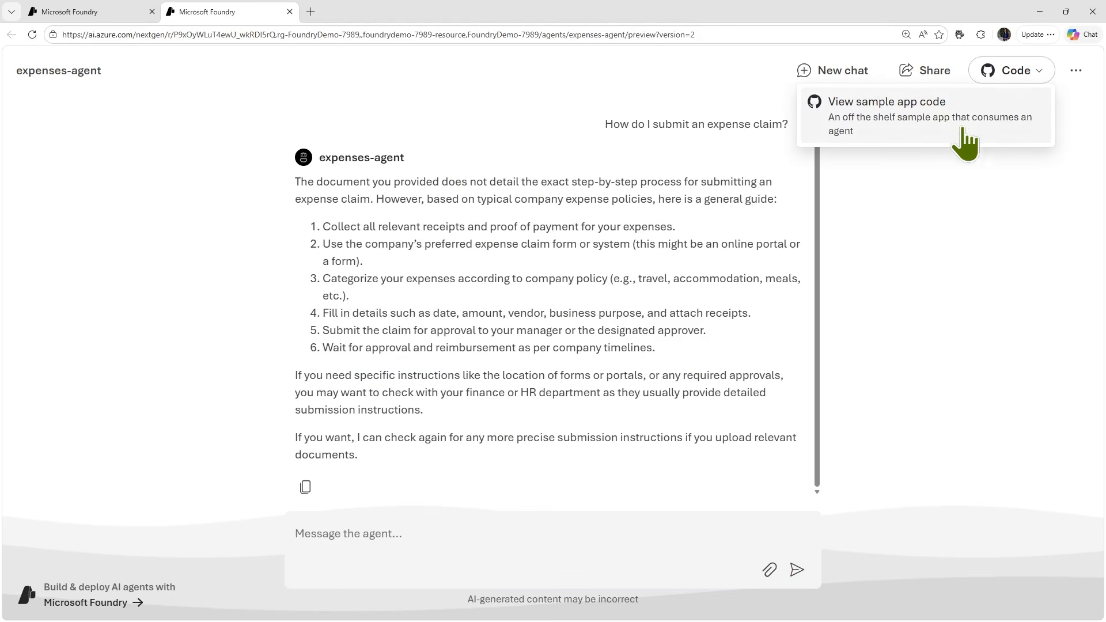
pyautogui.click(898, 338)
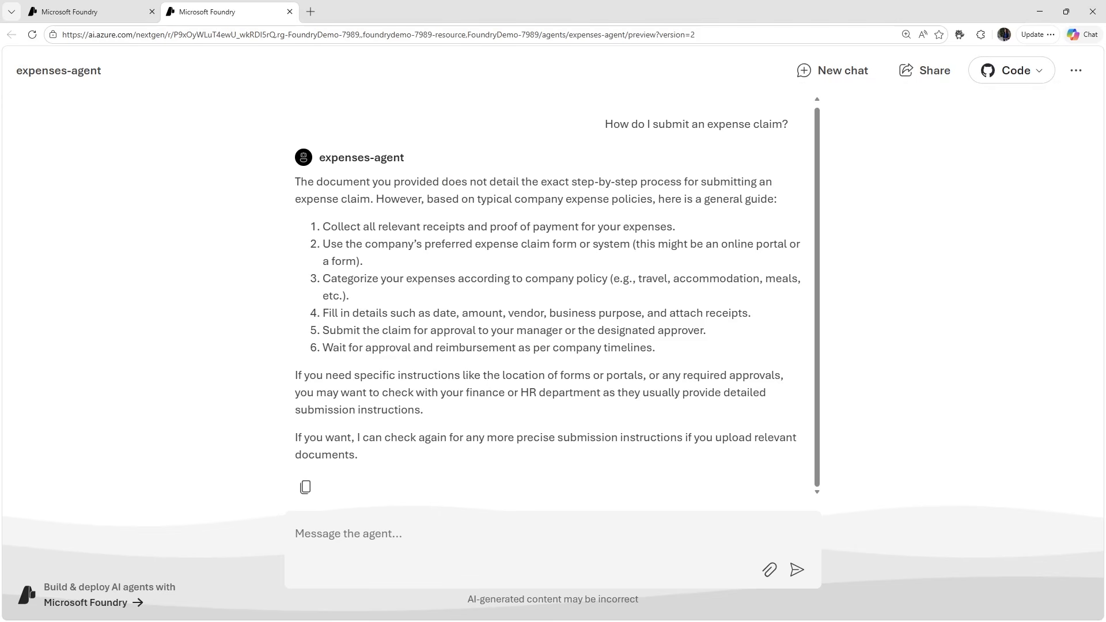
# - Return to the expenses-agent playground and show its code sample in Python instead of C#
pyautogui.click(95, 12)
pyautogui.click(614, 199)
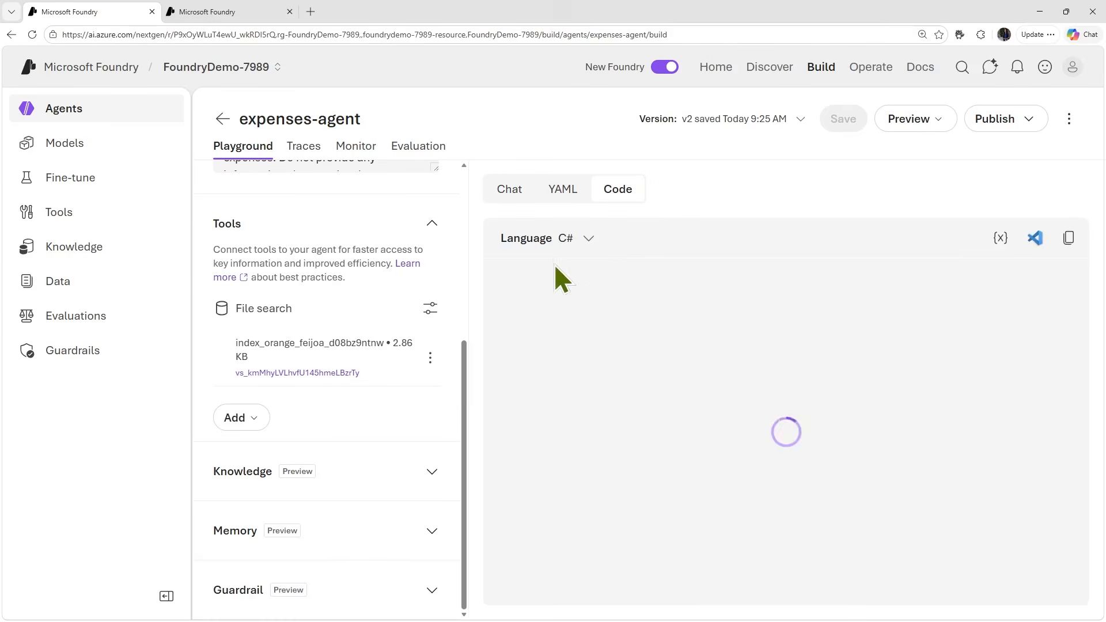
pyautogui.moveTo(470, 396); pyautogui.dragTo(403, 395)
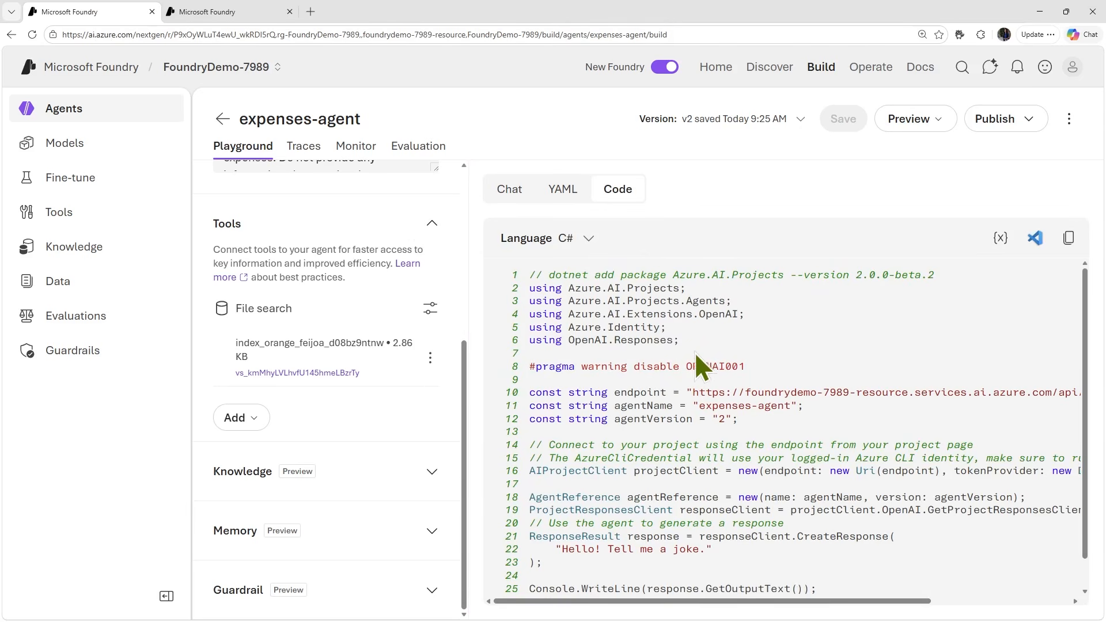
pyautogui.scroll(-1, 760, 366)
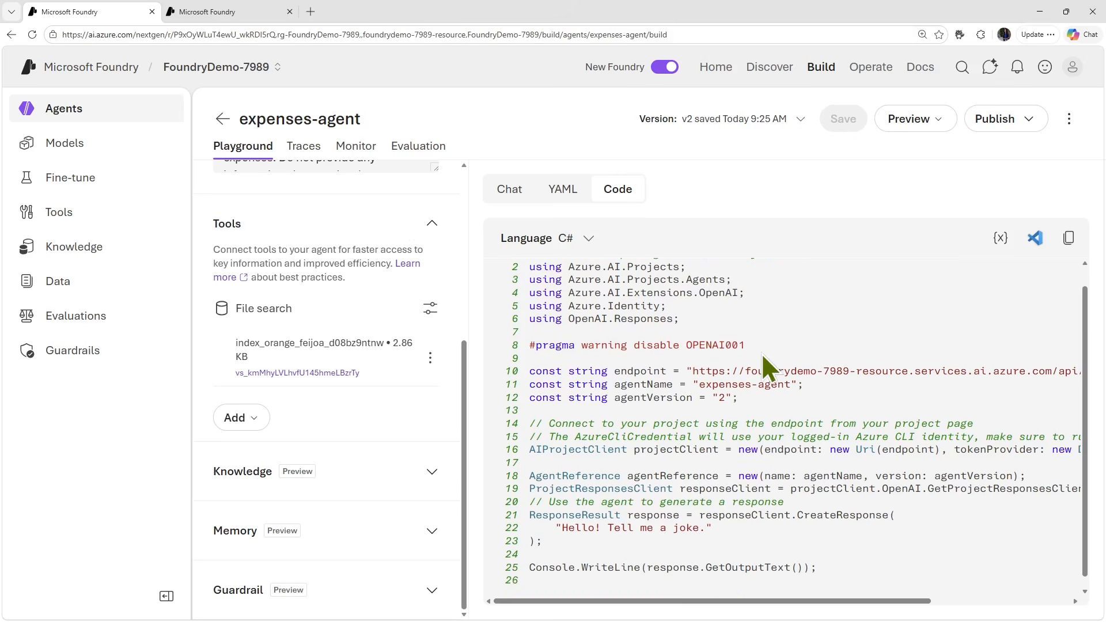
pyautogui.click(588, 239)
pyautogui.click(588, 268)
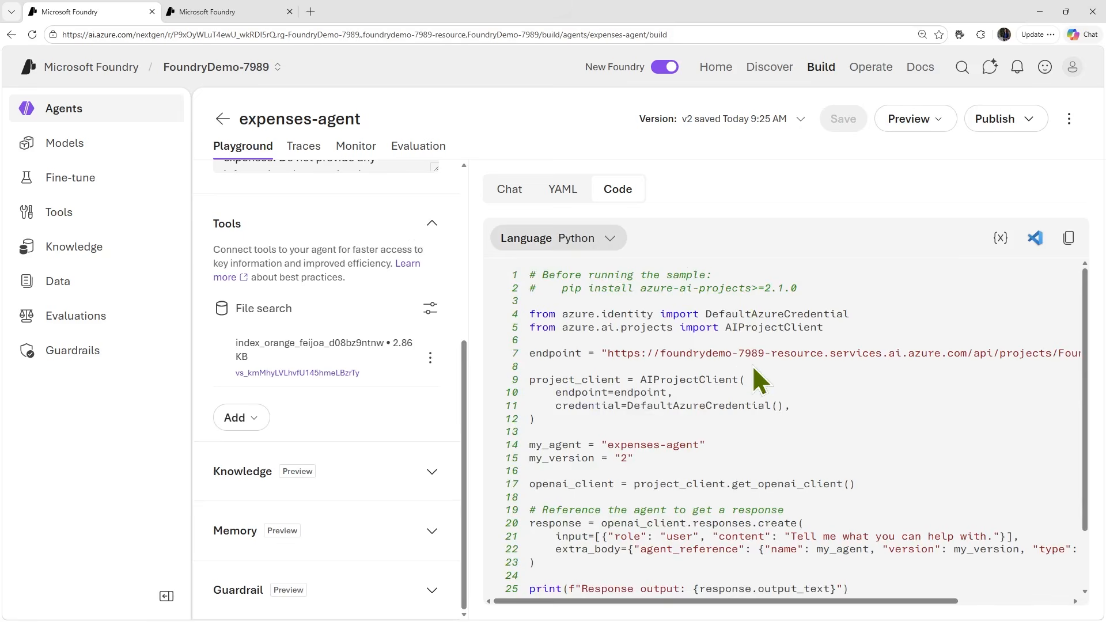
# - Examine the Python sample's imports, endpoint, project client with its credential, and agent name and version variables
pyautogui.scroll(-1, 753, 365)
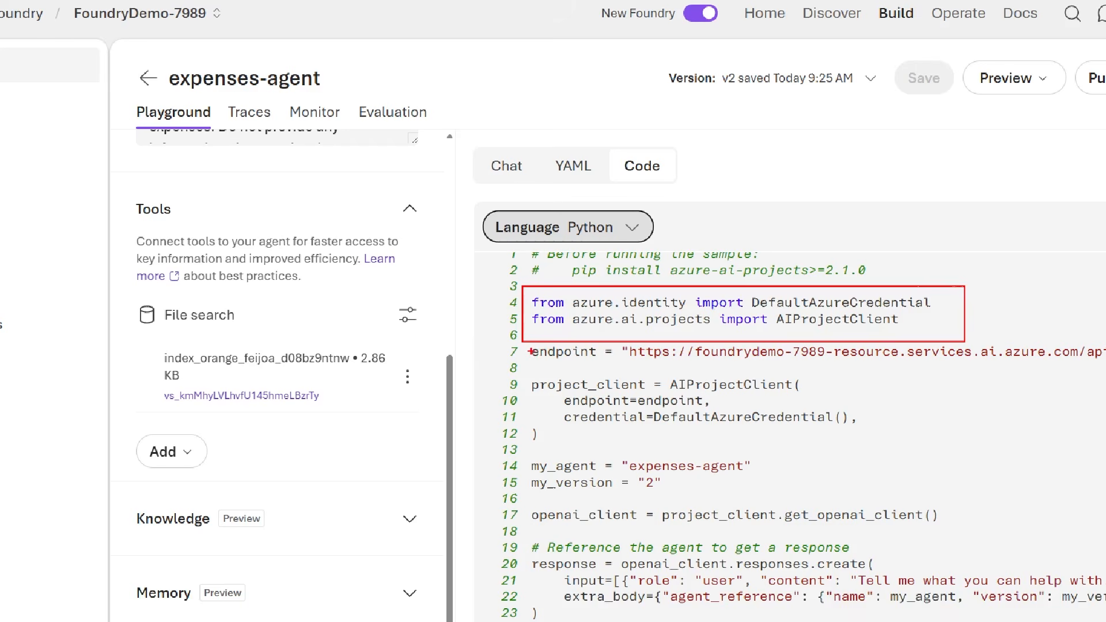
pyautogui.moveTo(528, 350); pyautogui.dragTo(447, 351)
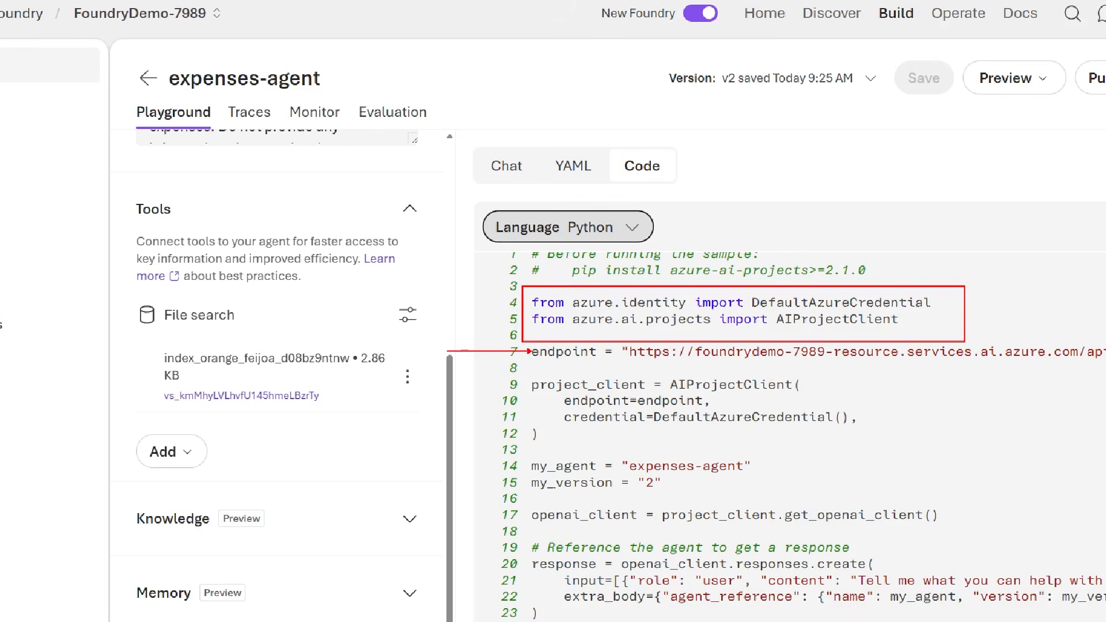
pyautogui.moveTo(520, 368)
pyautogui.mouseDown()
pyautogui.moveTo(521, 397)
pyautogui.moveTo(601, 454)
pyautogui.moveTo(961, 460)
pyautogui.mouseUp()
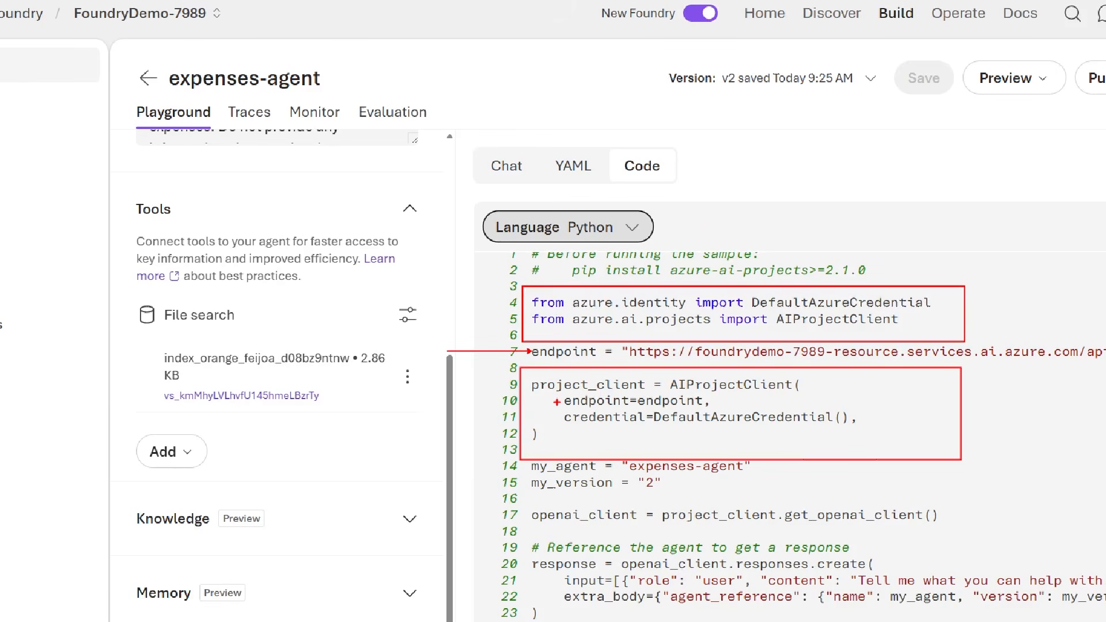
pyautogui.moveTo(482, 401); pyautogui.dragTo(558, 401)
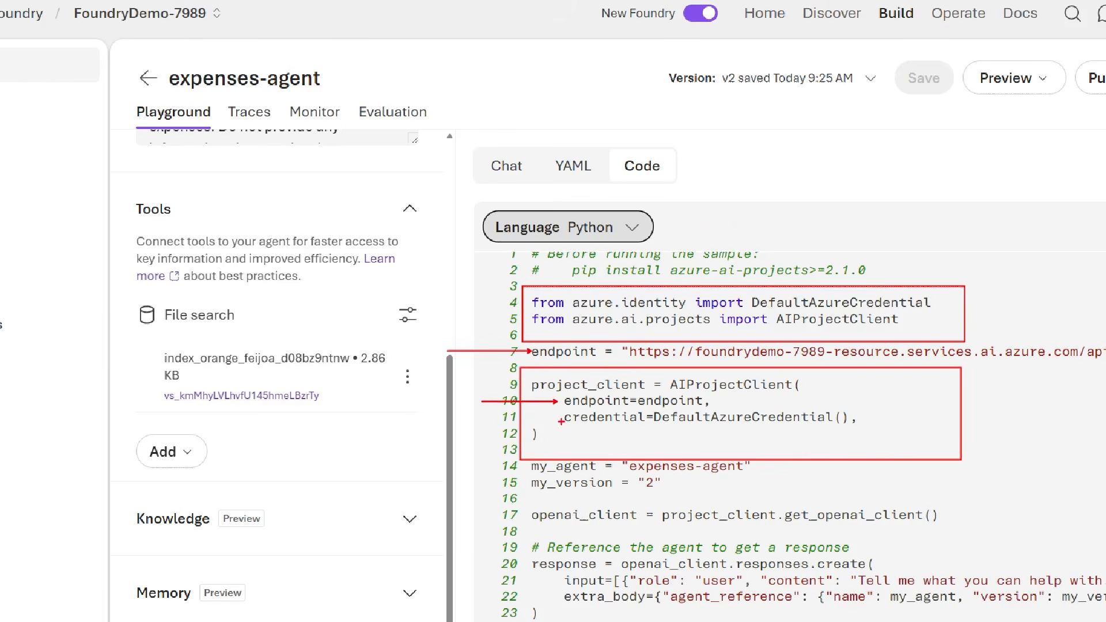
pyautogui.moveTo(487, 420); pyautogui.dragTo(560, 420)
pyautogui.moveTo(660, 427); pyautogui.dragTo(833, 426)
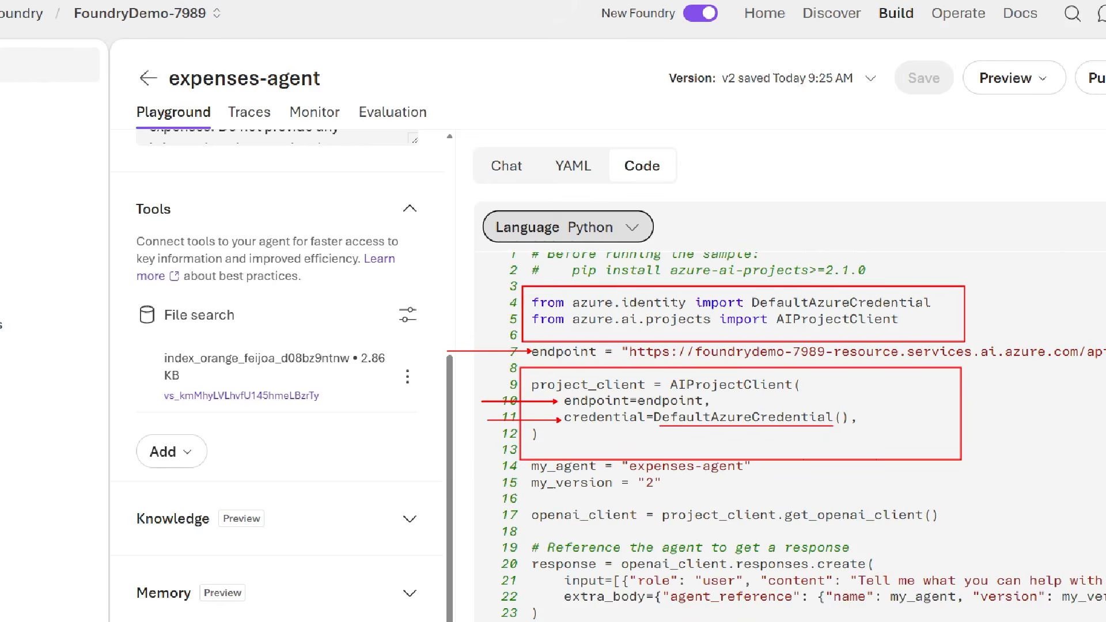
pyautogui.moveTo(523, 466); pyautogui.dragTo(436, 466)
pyautogui.moveTo(527, 489); pyautogui.dragTo(438, 504)
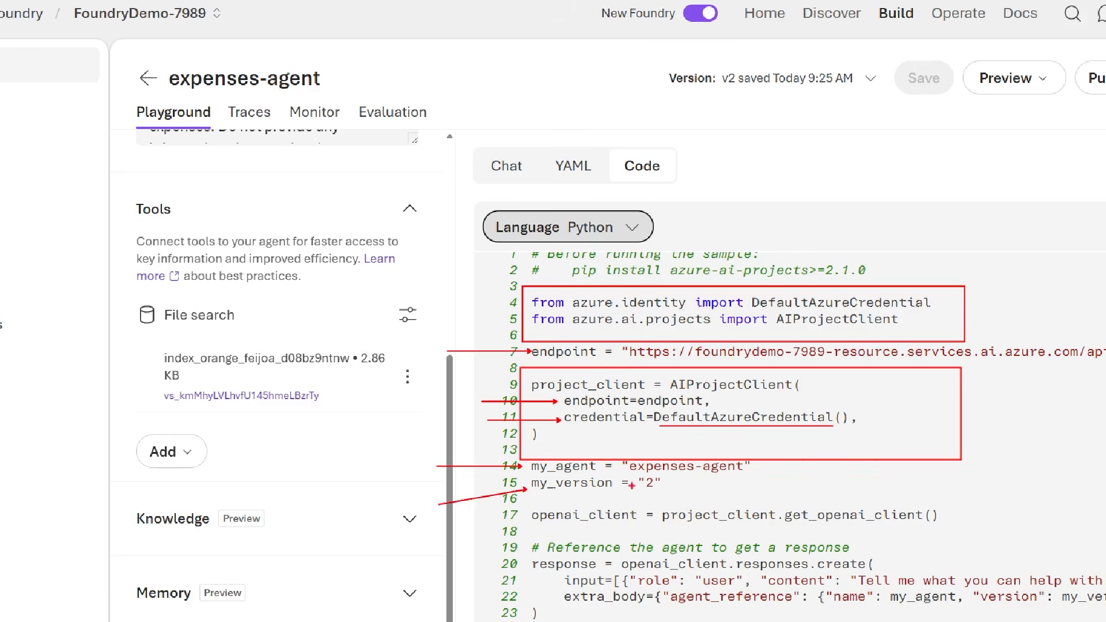
pyautogui.moveTo(631, 474); pyautogui.dragTo(742, 472)
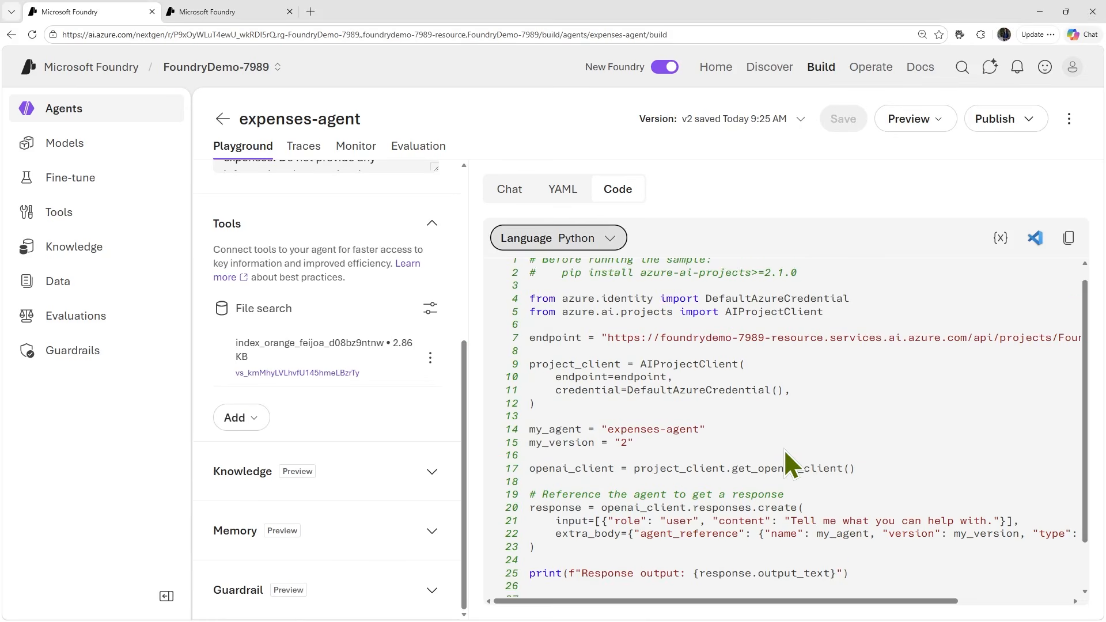
# - Examine the sample's response creation call, including the user input message and the full agent reference in the extra body
pyautogui.scroll(-2, 858, 505)
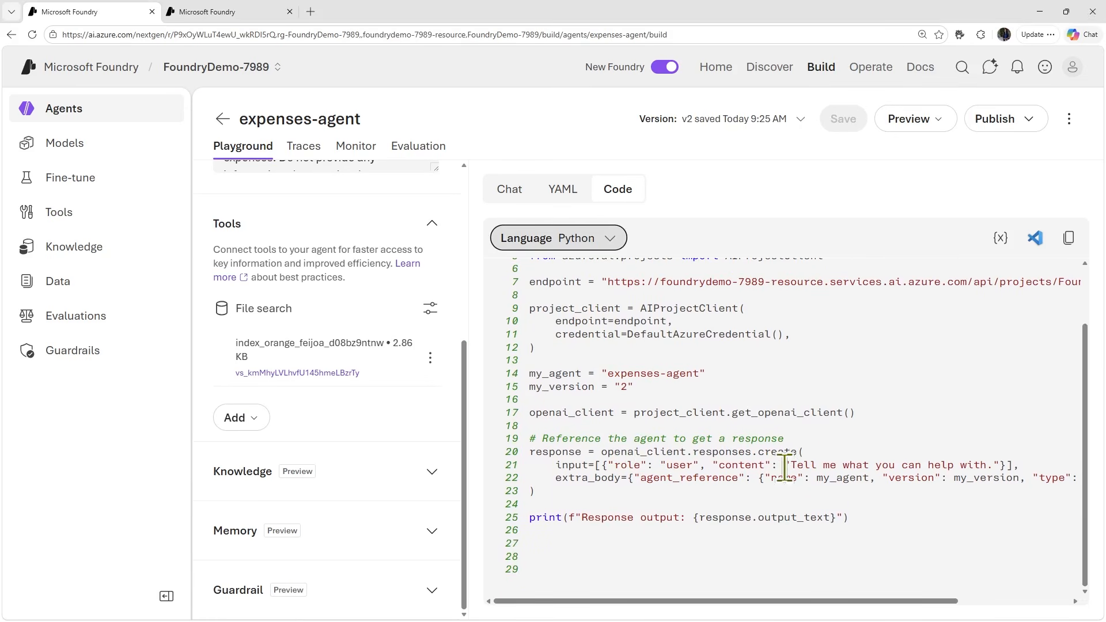
pyautogui.hscroll(1, 792, 502)
pyautogui.hscroll(3, 794, 506)
pyautogui.hscroll(-2, 794, 507)
pyautogui.hscroll(-1, 792, 503)
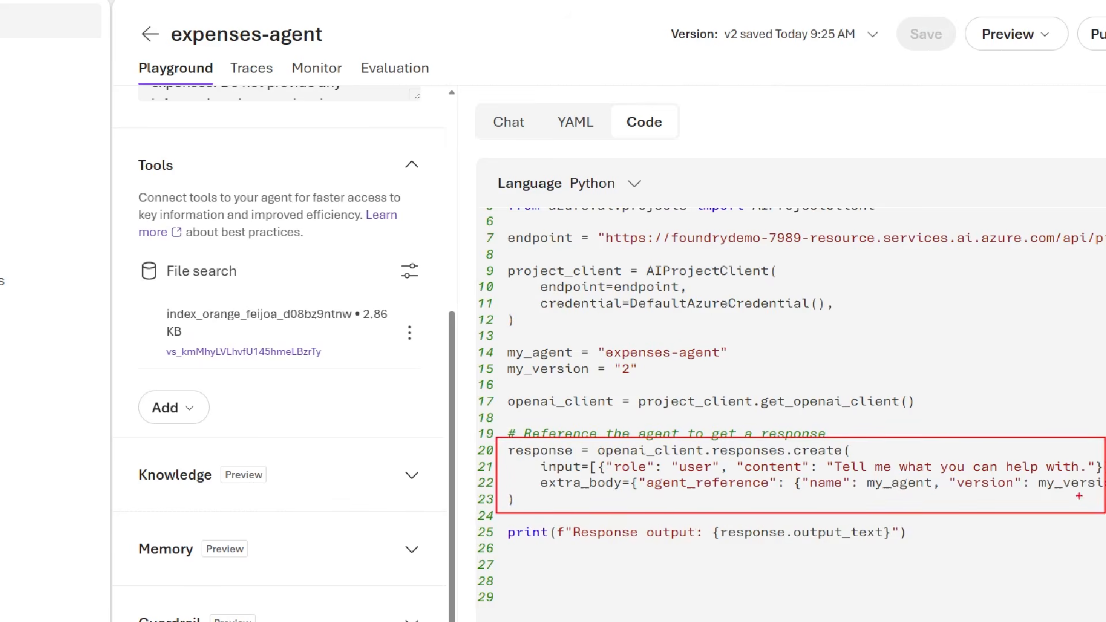
pyautogui.moveTo(600, 459); pyautogui.dragTo(815, 462)
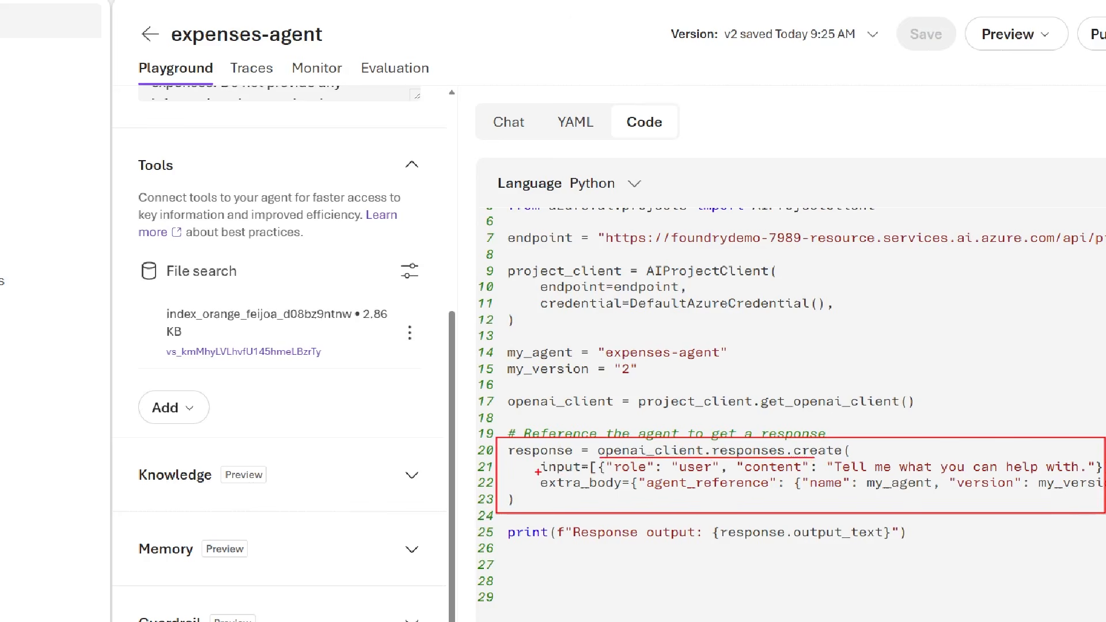
pyautogui.moveTo(538, 467); pyautogui.dragTo(430, 467)
pyautogui.moveTo(636, 471); pyautogui.dragTo(804, 474)
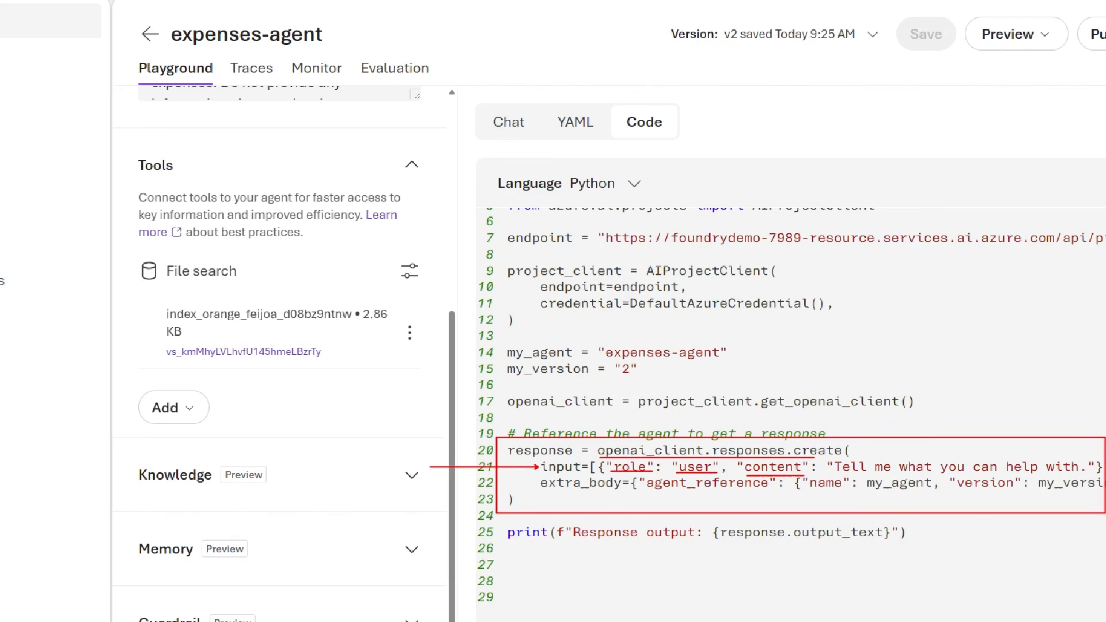
pyautogui.moveTo(832, 472); pyautogui.dragTo(1082, 473)
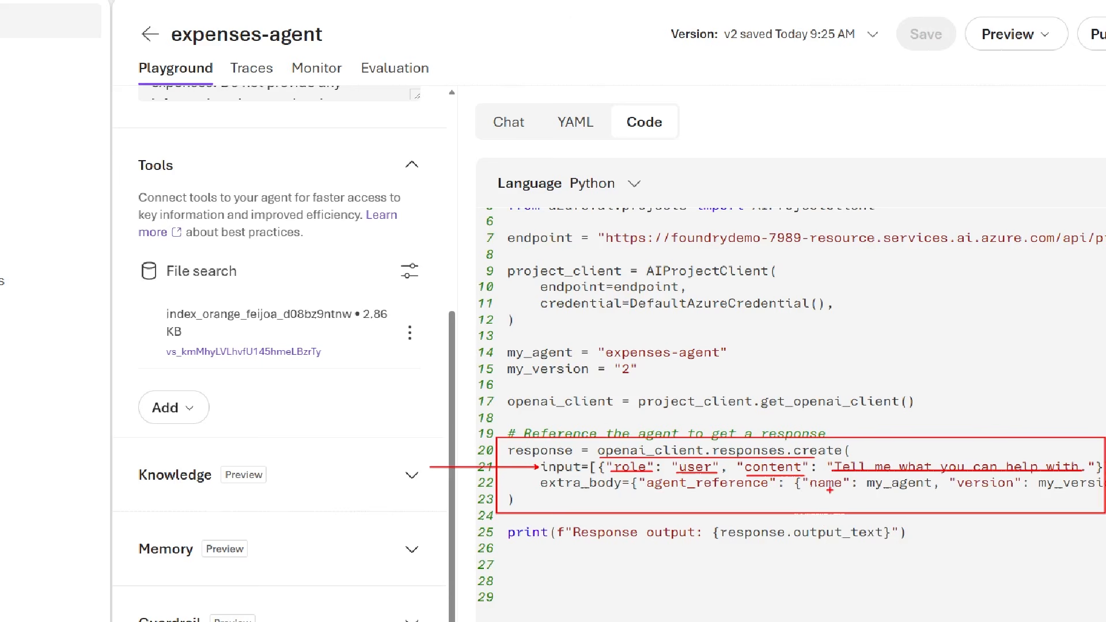
pyautogui.hscroll(3, 830, 490)
pyautogui.hscroll(3, 766, 485)
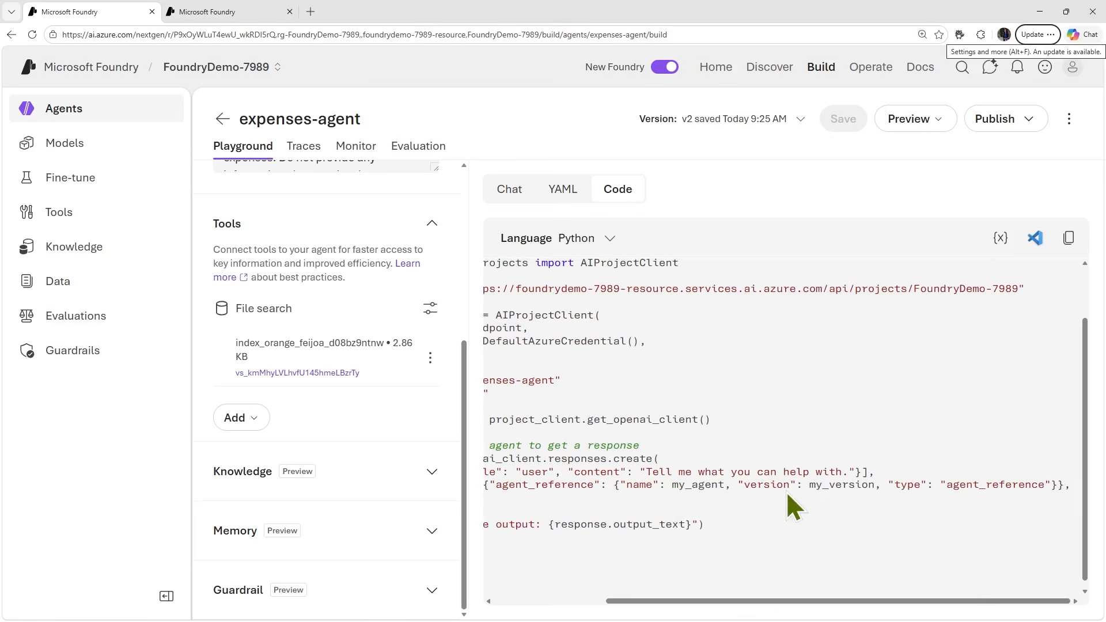
pyautogui.hscroll(-10, 844, 484)
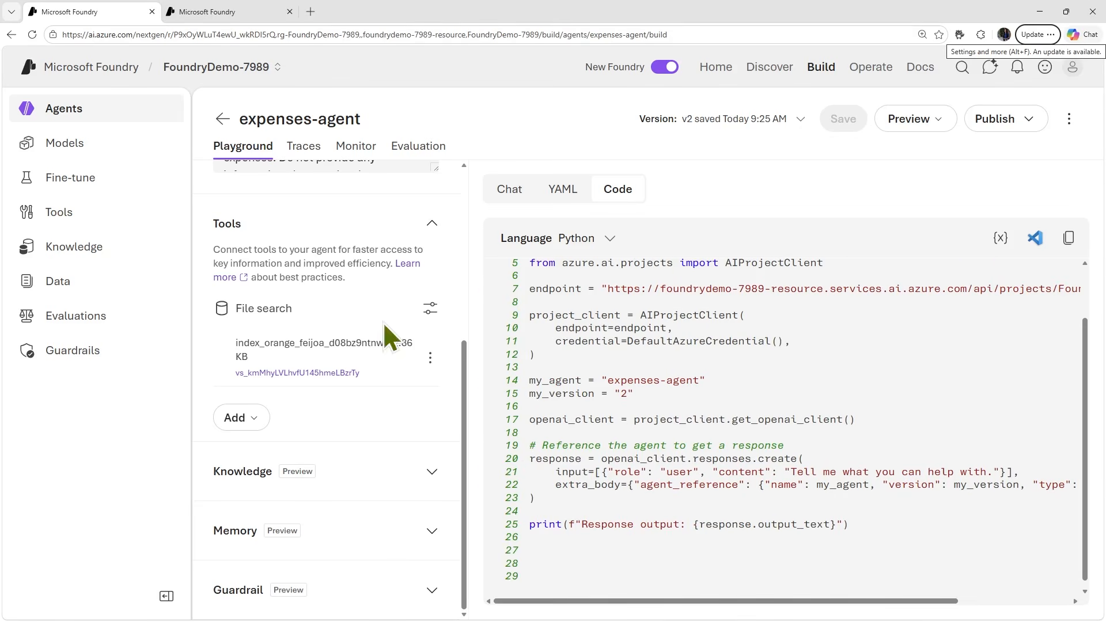
# - Open the agent's Python sample in VS Code for the Web
pyautogui.click(1035, 239)
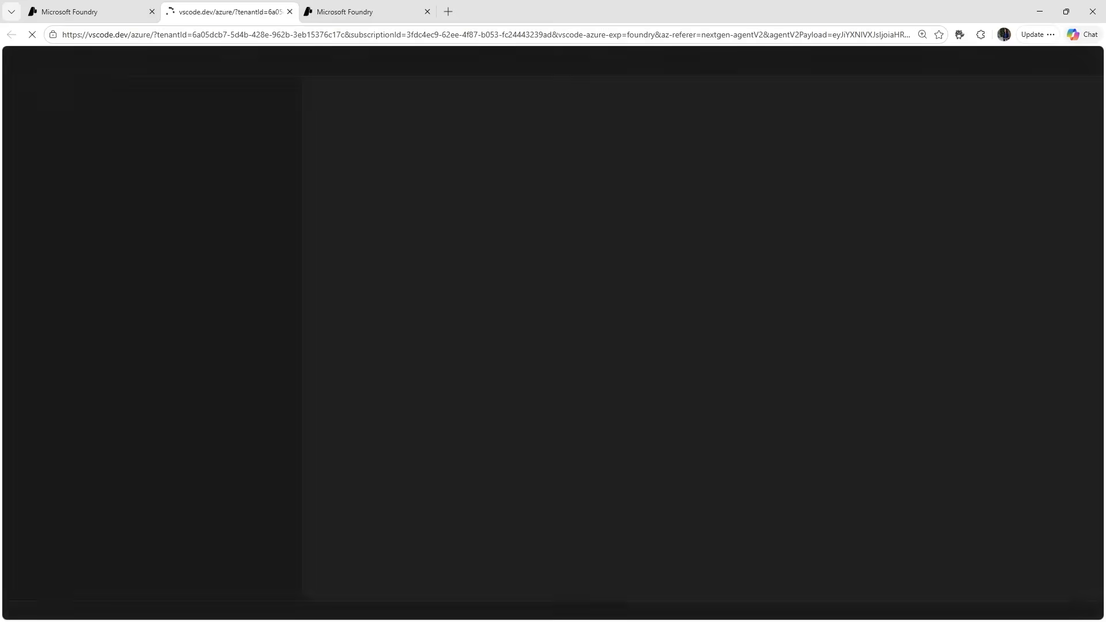
pyautogui.press('Return')
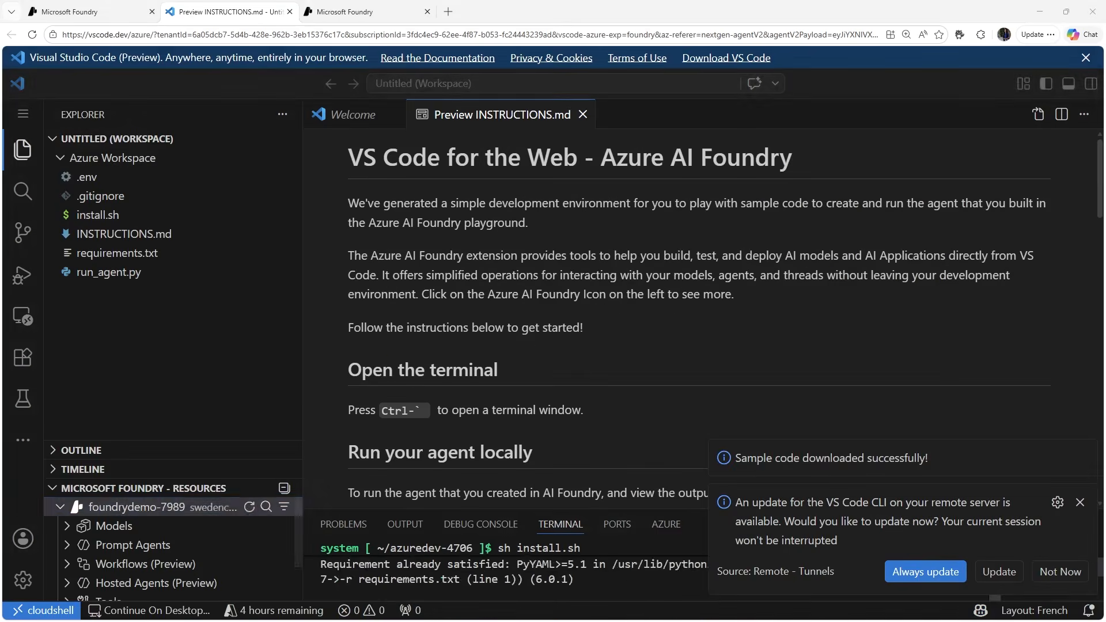
pyautogui.click(584, 114)
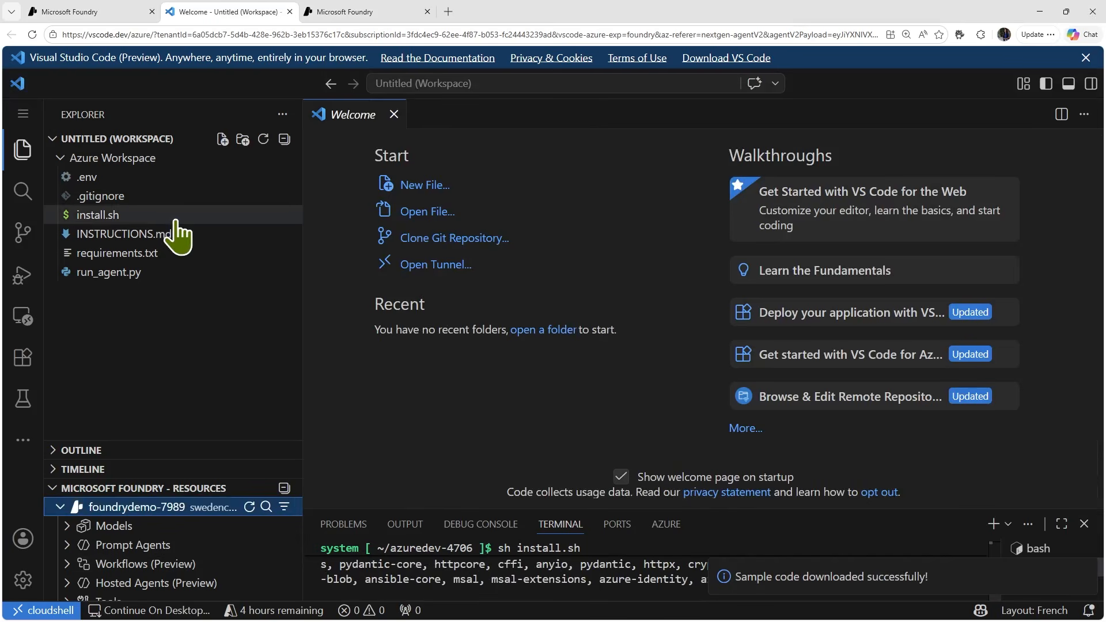
# - Open INSTRUCTIONS.md from the workspace and read its sections on opening the terminal and running the agent locally
pyautogui.click(131, 240)
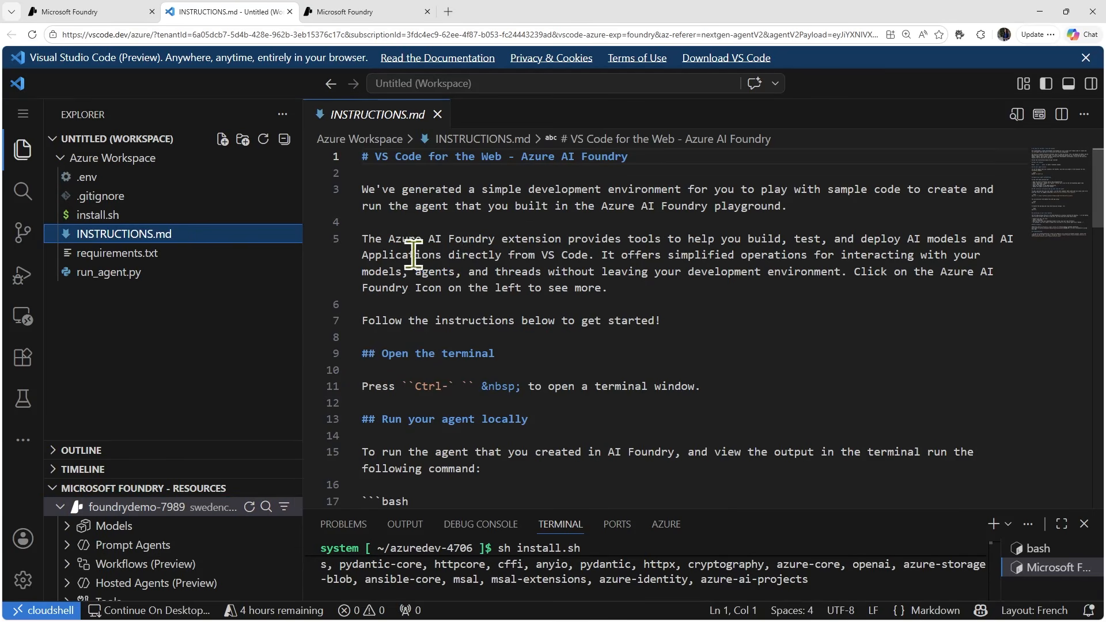
pyautogui.scroll(-1, 435, 357)
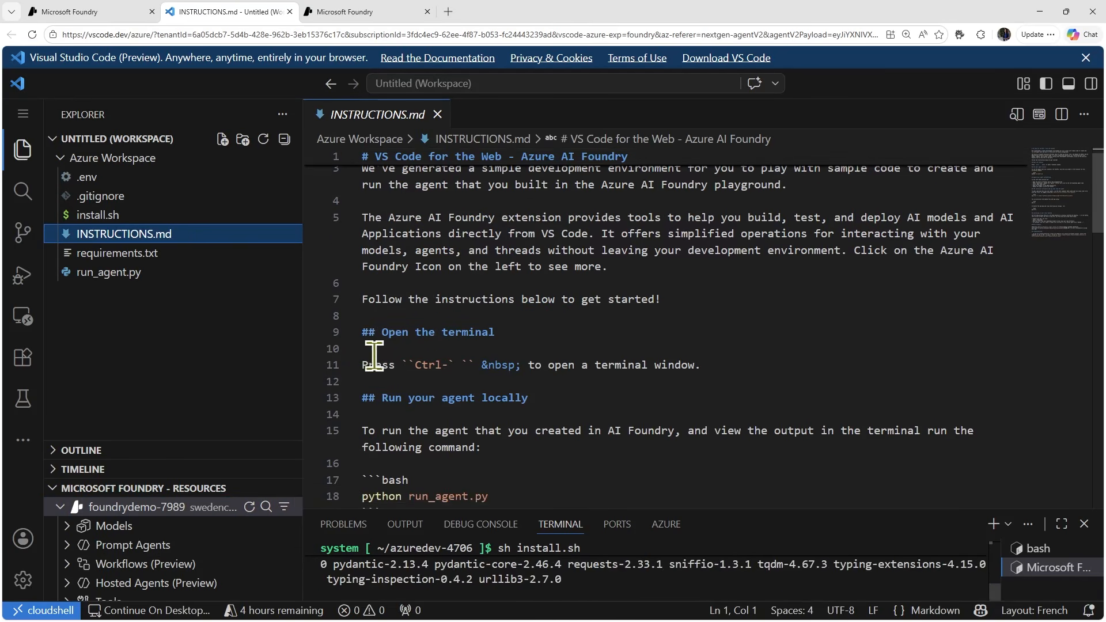
pyautogui.moveTo(548, 364); pyautogui.dragTo(694, 366)
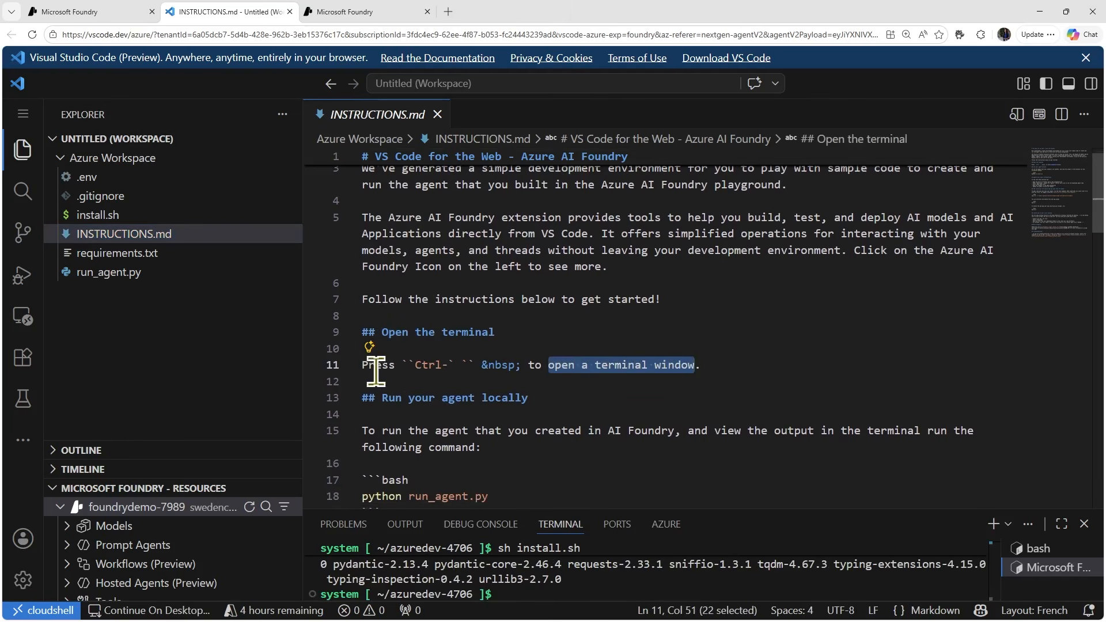
pyautogui.scroll(-2, 487, 377)
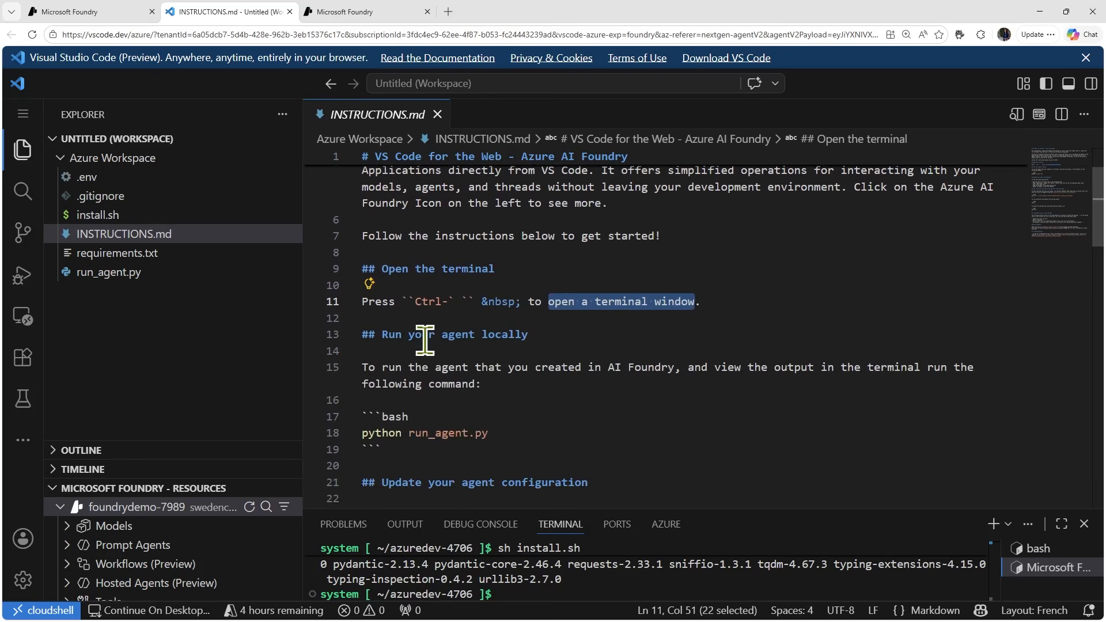
pyautogui.moveTo(384, 340); pyautogui.dragTo(528, 352)
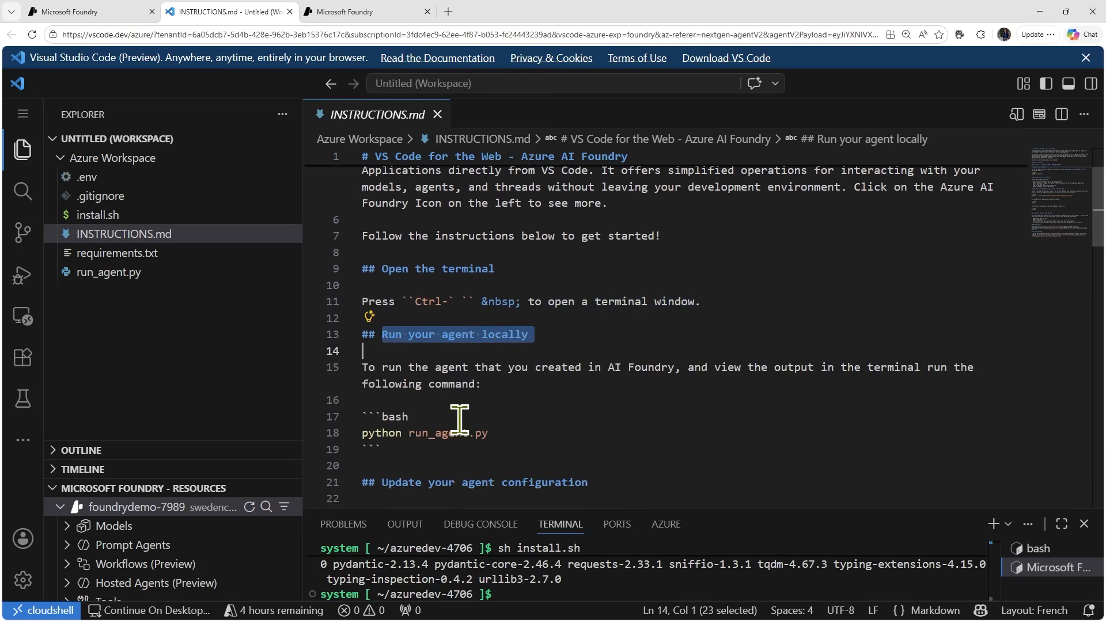
# - Copy the command "python run_agent.py" from the instructions for running the agent locally
pyautogui.scroll(-2, 460, 416)
pyautogui.moveTo(489, 384); pyautogui.dragTo(357, 384)
pyautogui.rightClick(412, 386)
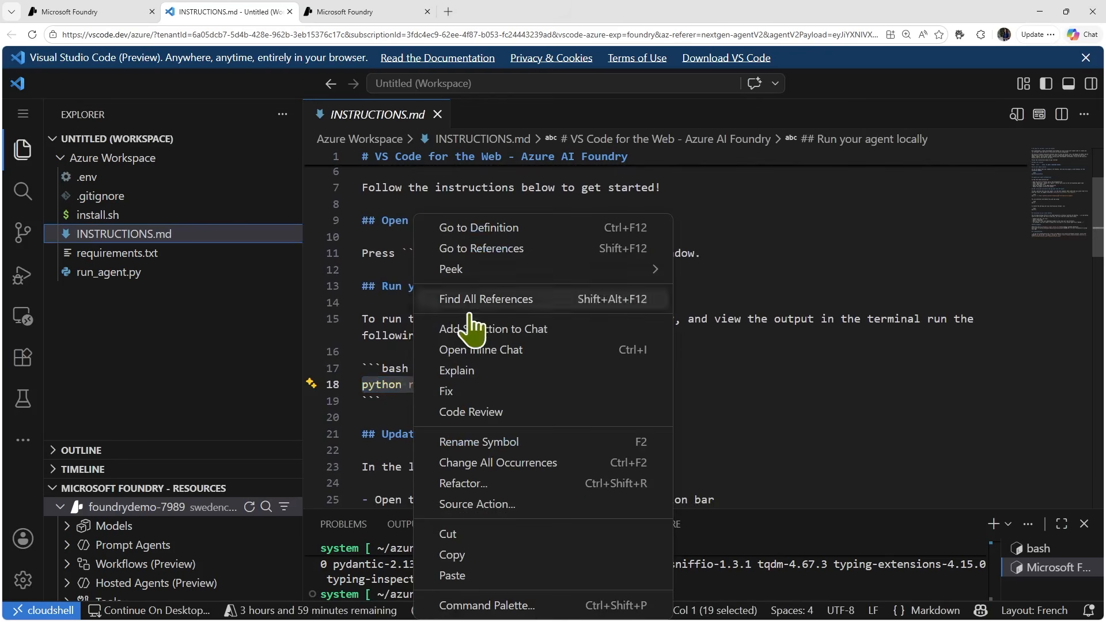
pyautogui.click(478, 556)
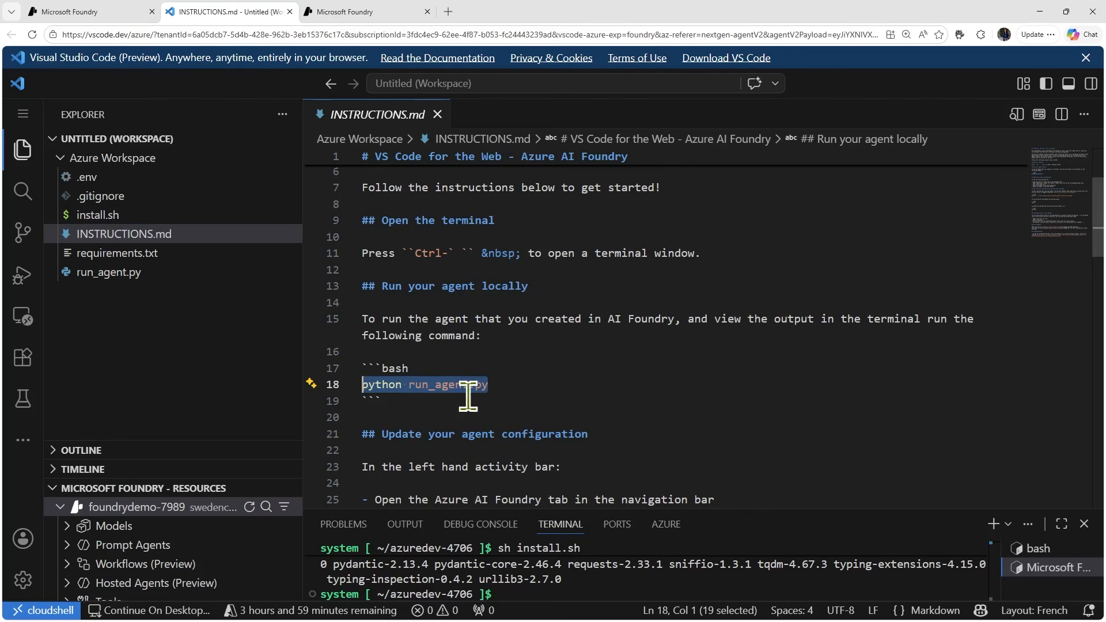
# - Read the INSTRUCTIONS.md sections on updating the agent configuration and on adding, provisioning and deploying a web app
pyautogui.scroll(-3, 519, 407)
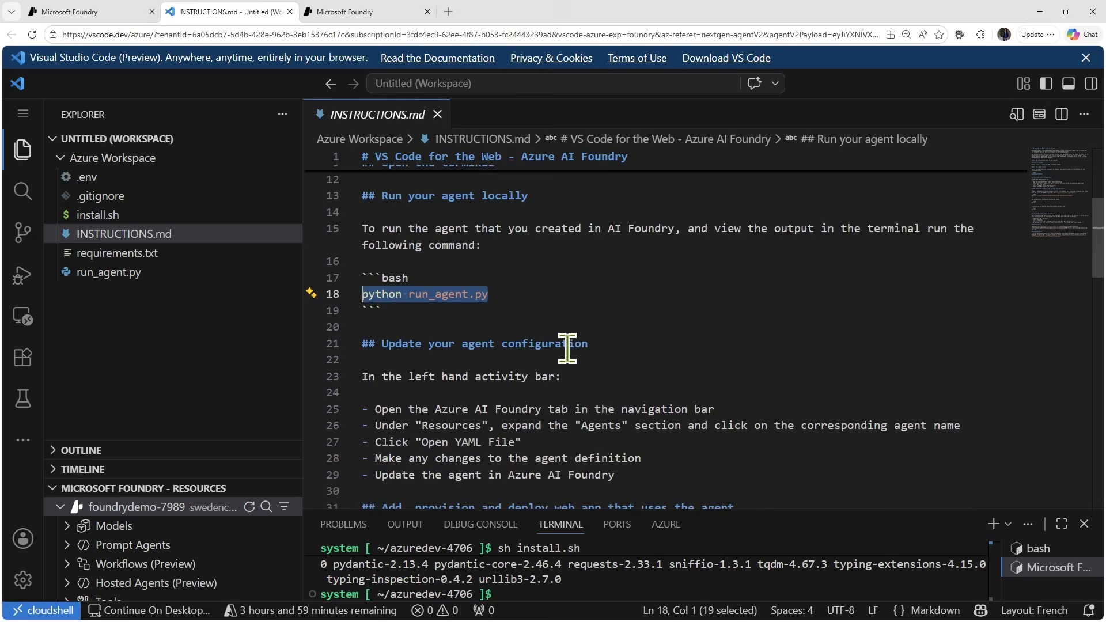
pyautogui.scroll(-1, 567, 347)
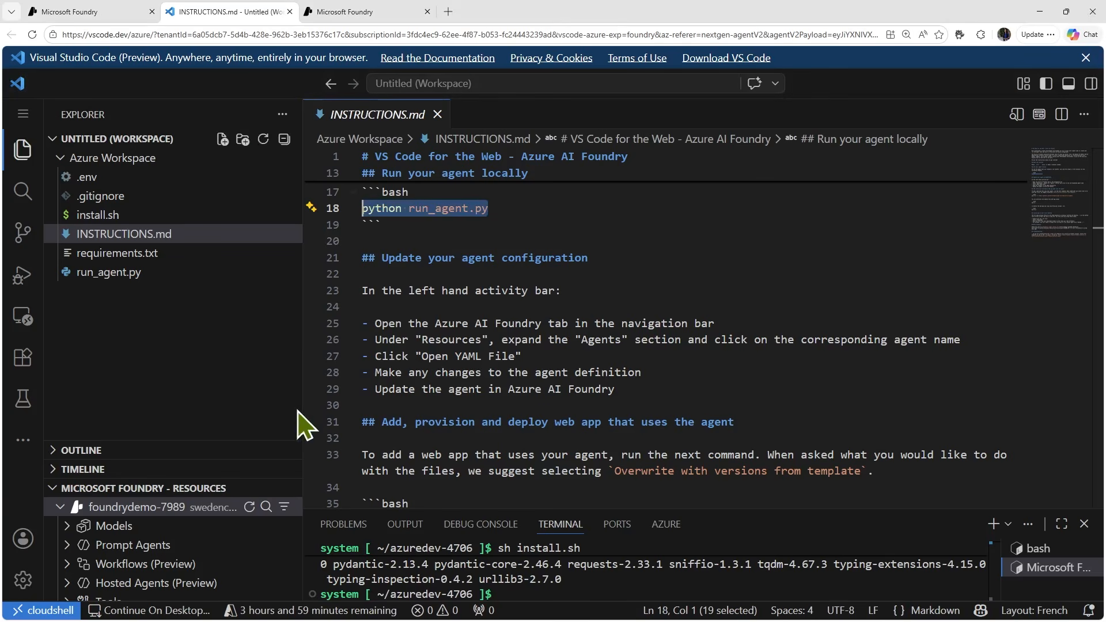
pyautogui.scroll(-6, 514, 427)
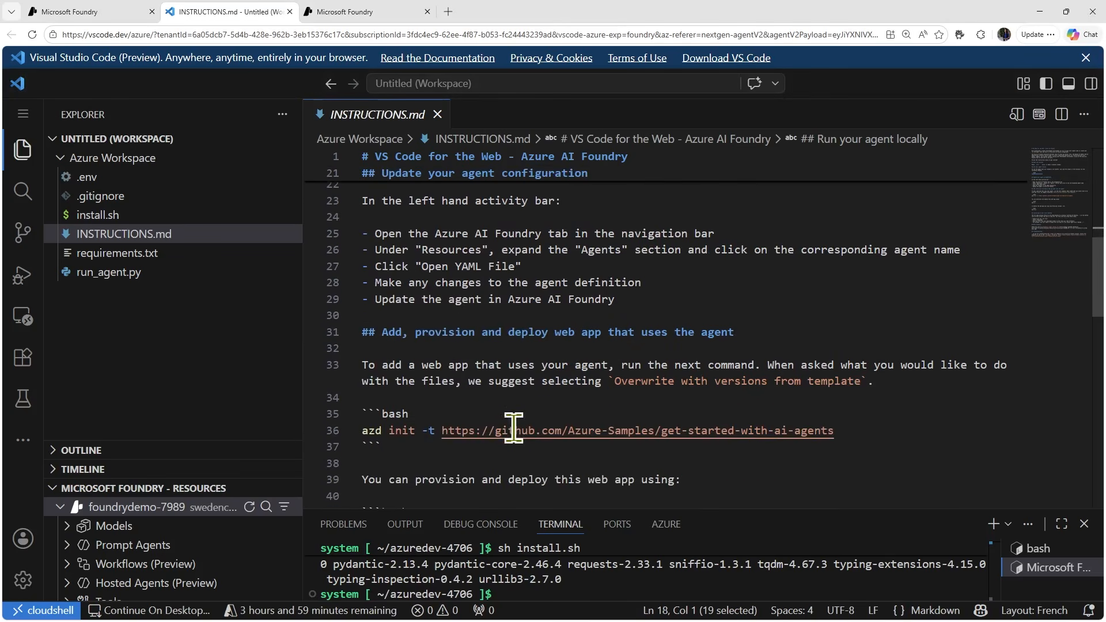
pyautogui.scroll(-3, 513, 427)
pyautogui.scroll(8, 513, 427)
# - Open run_agent.py from the workspace, review its agent code, and dismiss the Python extension recommendation
pyautogui.click(136, 273)
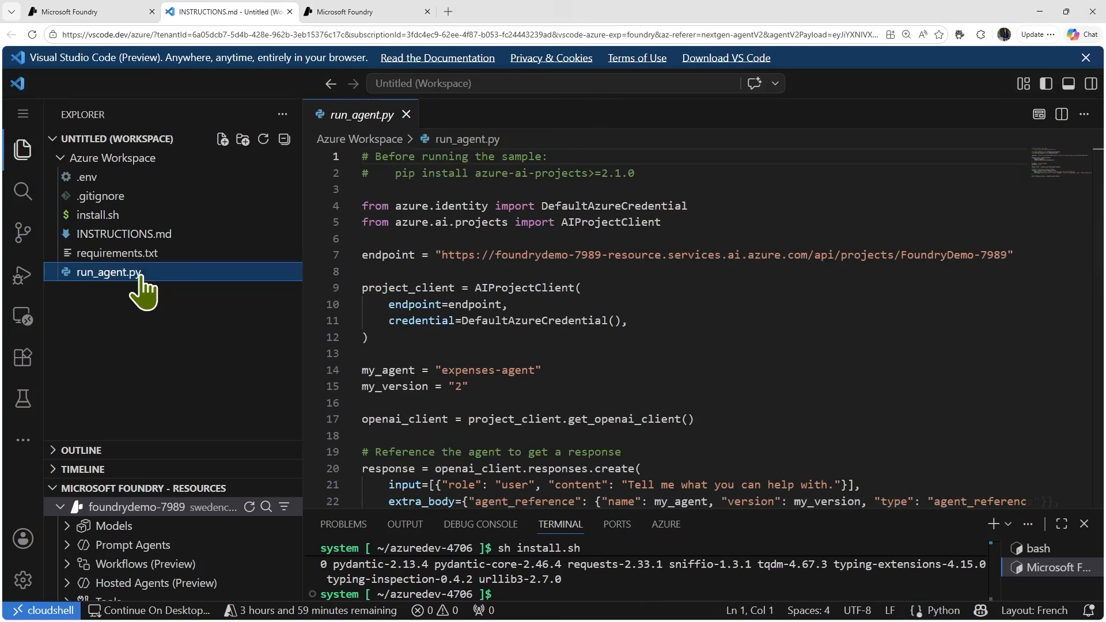
pyautogui.scroll(-2, 517, 375)
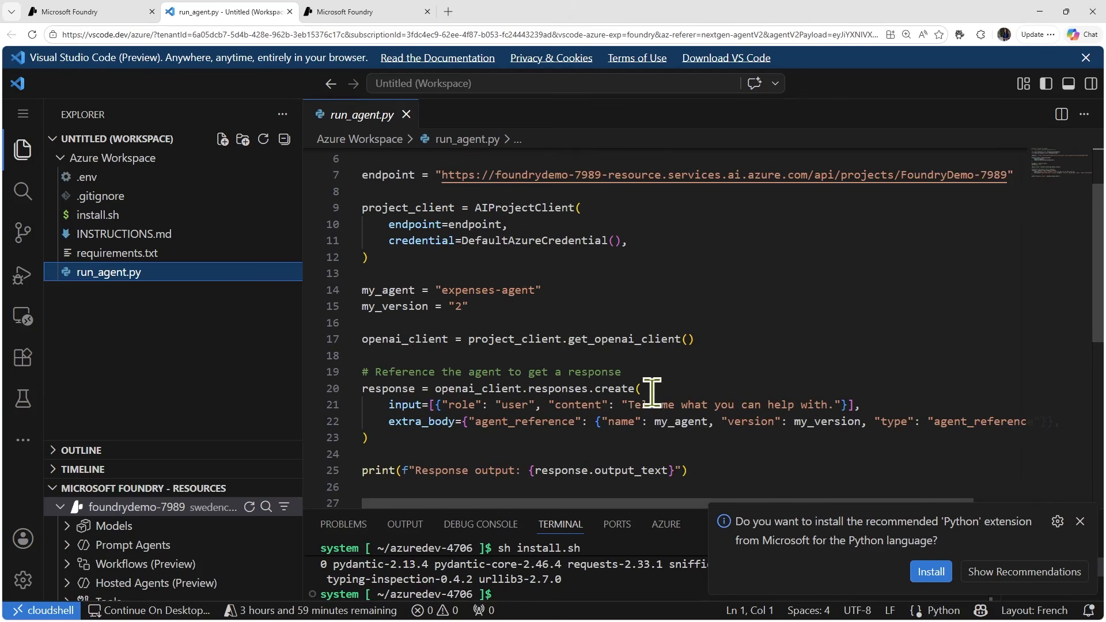
pyautogui.scroll(-1, 689, 418)
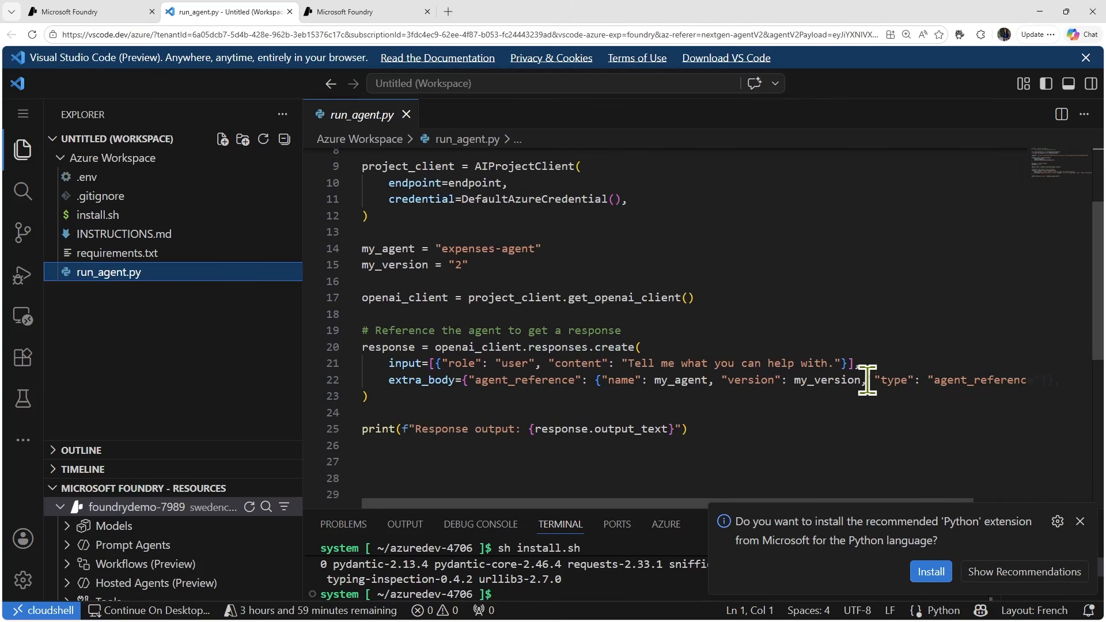
pyautogui.scroll(2, 732, 430)
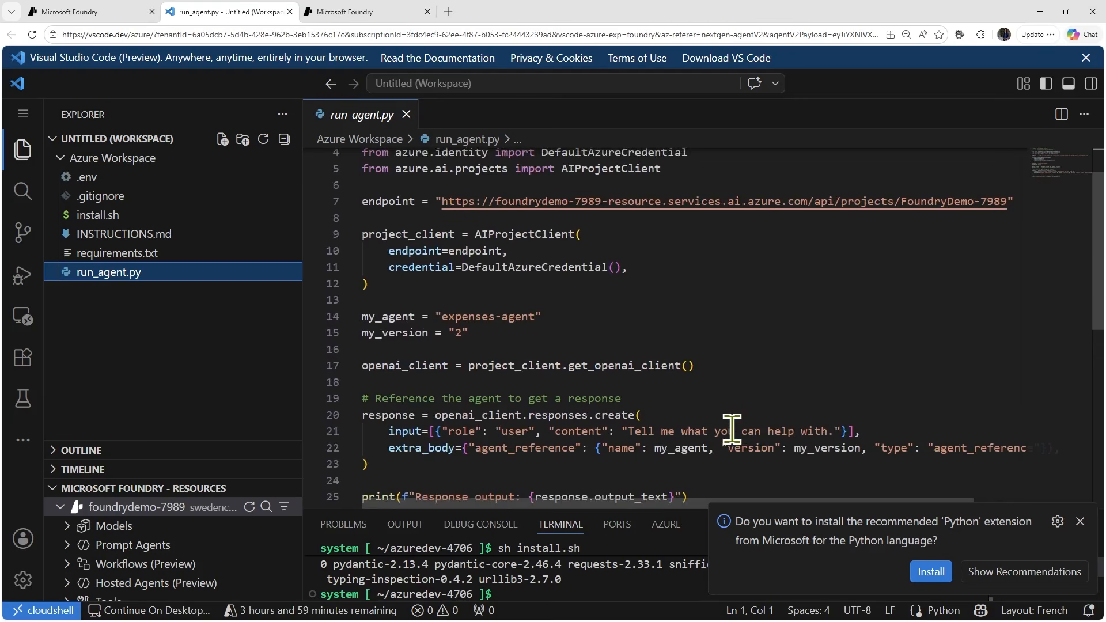
pyautogui.scroll(-1, 732, 429)
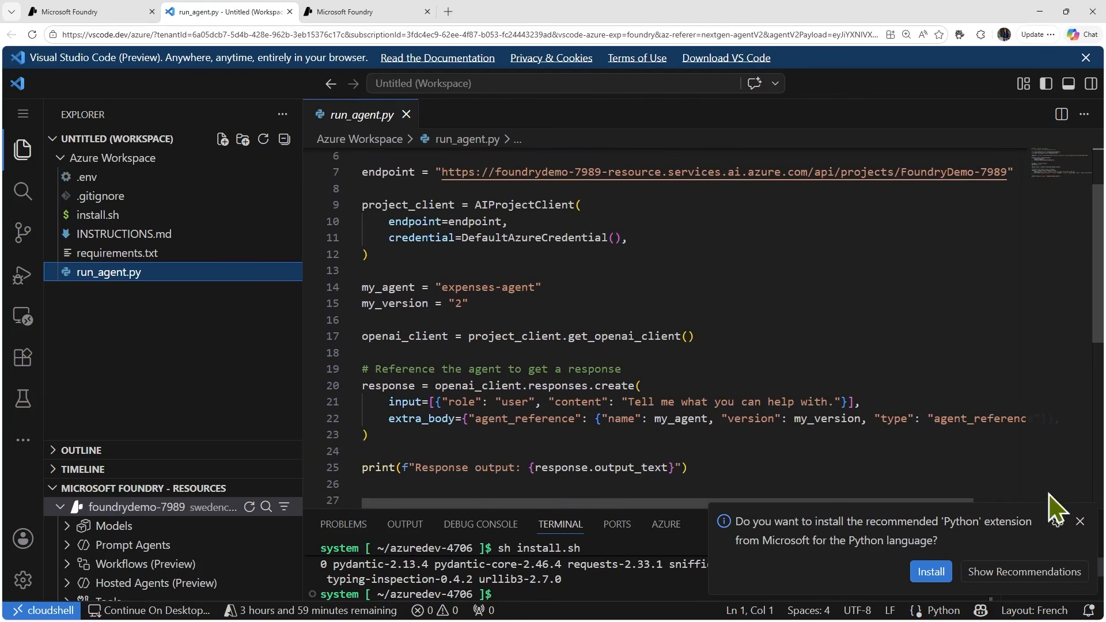
pyautogui.click(1080, 521)
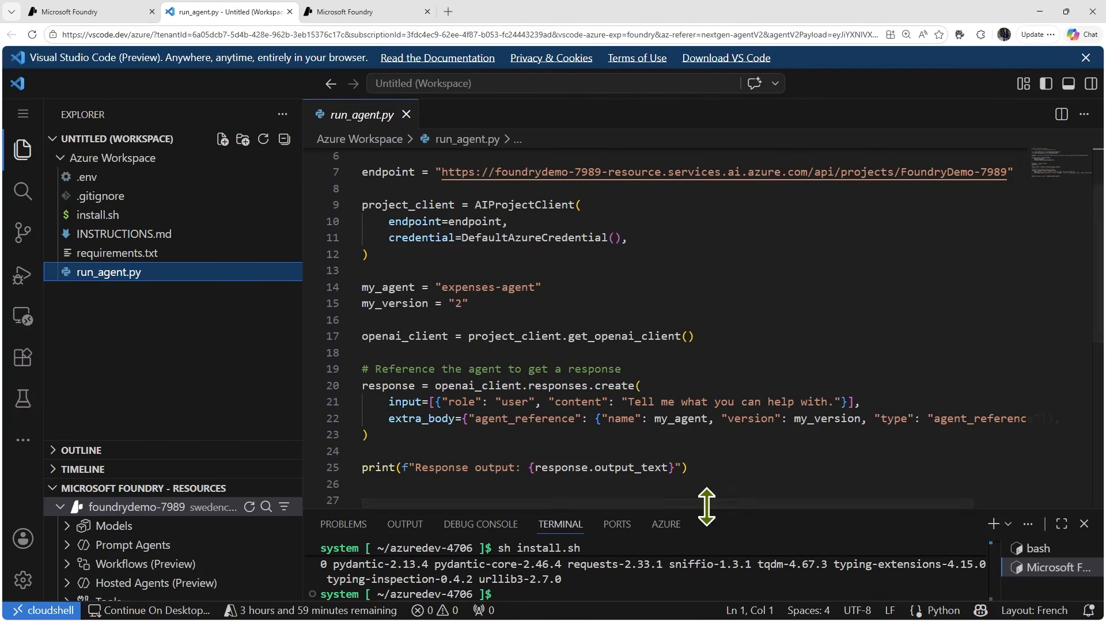
# - Enlarge the terminal area and clear its output with the "clear" command
pyautogui.moveTo(706, 508); pyautogui.dragTo(683, 395)
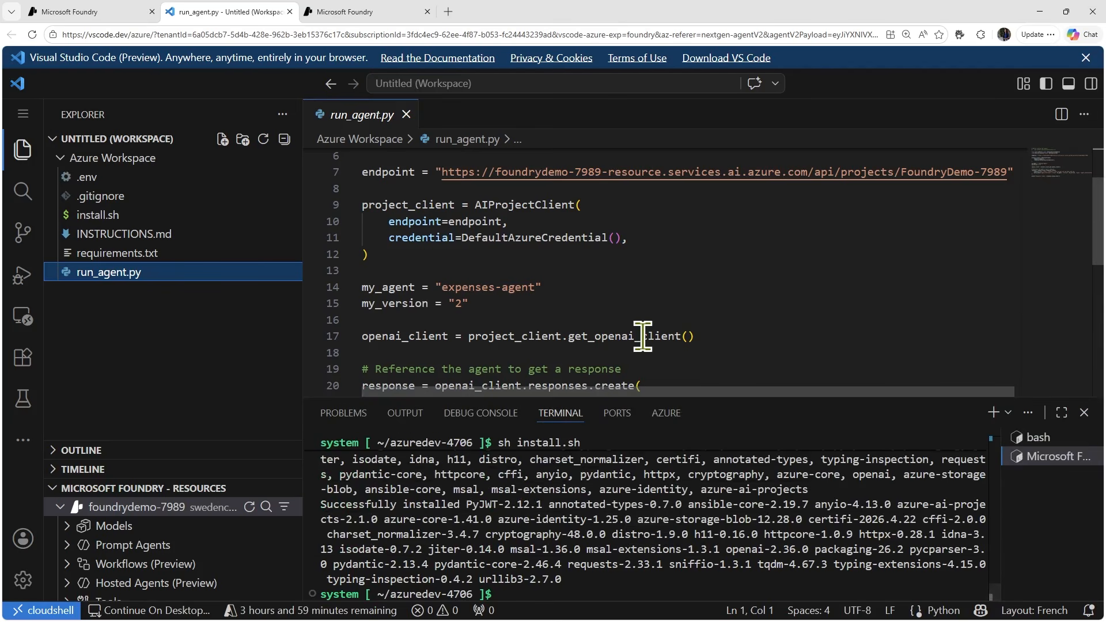
pyautogui.click(541, 596)
pyautogui.write('c')
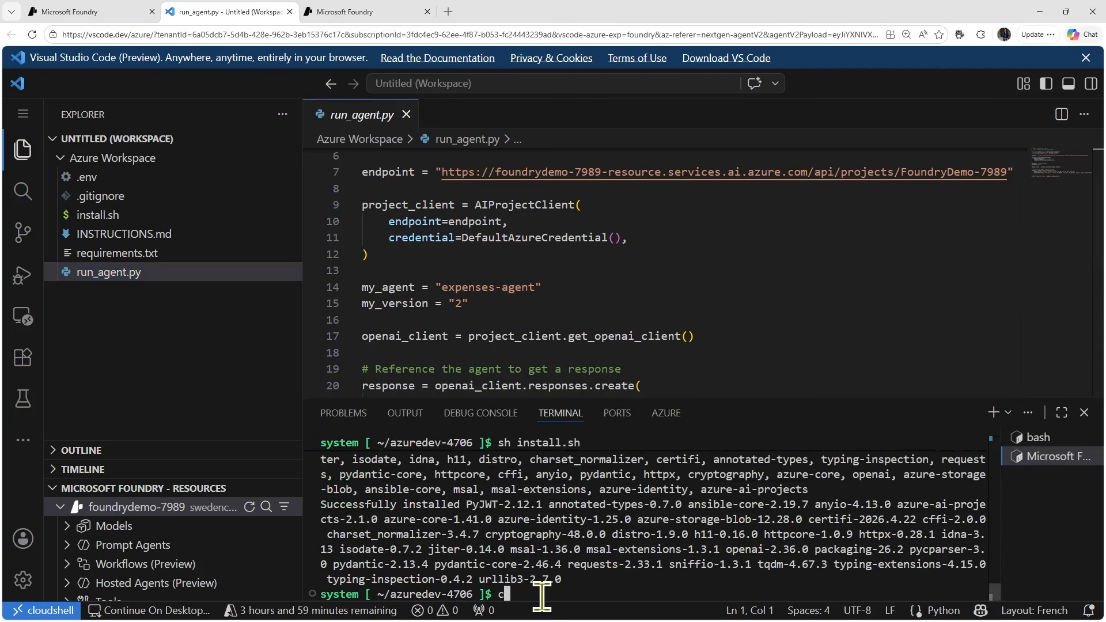
pyautogui.write('leqr')
pyautogui.press('Return')
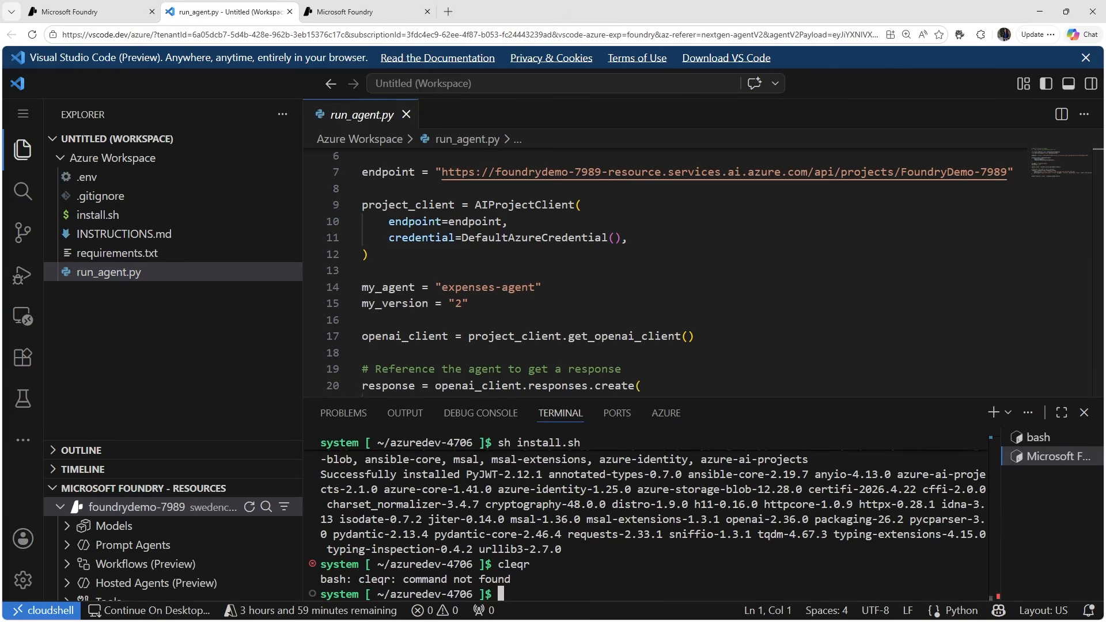
pyautogui.write('clear')
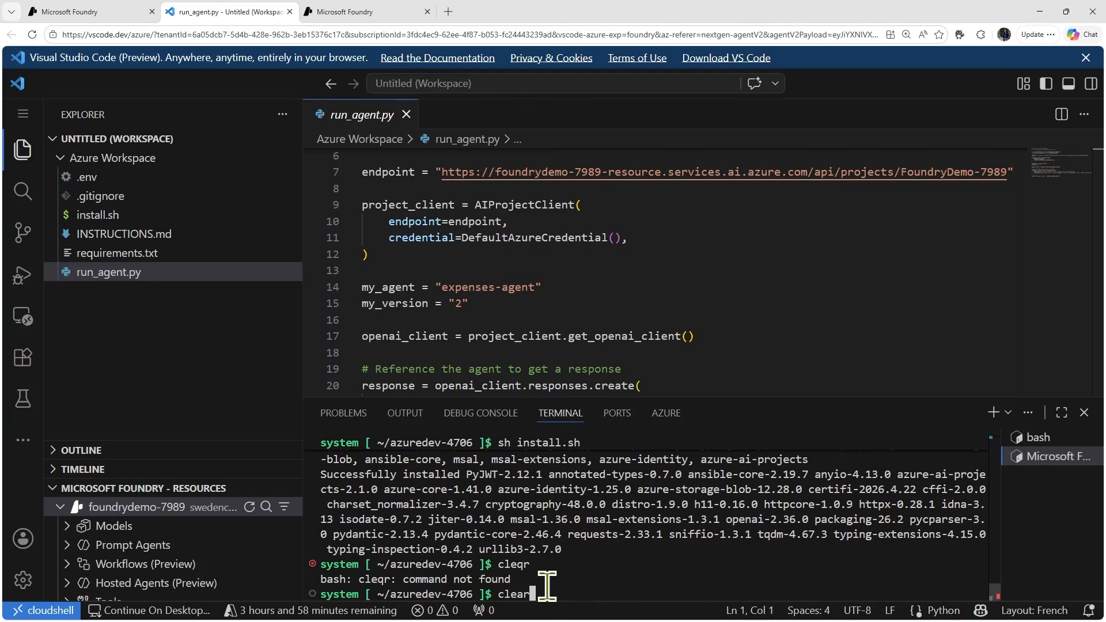
pyautogui.press('Return')
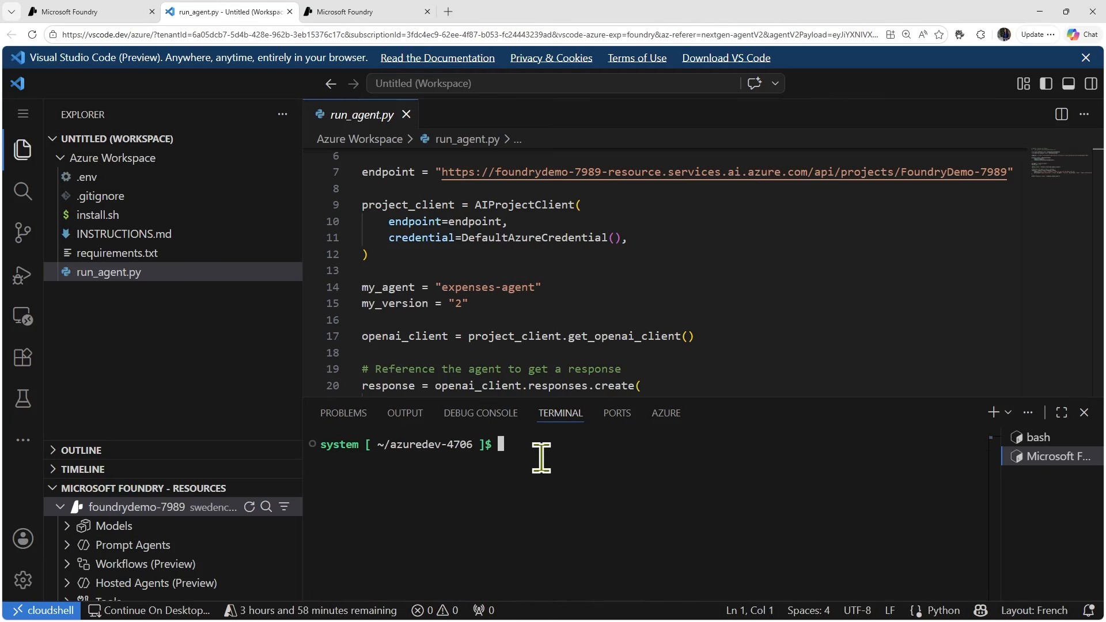
# - Run the agent in the terminal with the copied command "python run_agent.py"
pyautogui.hotkey('ctrl', 'v')
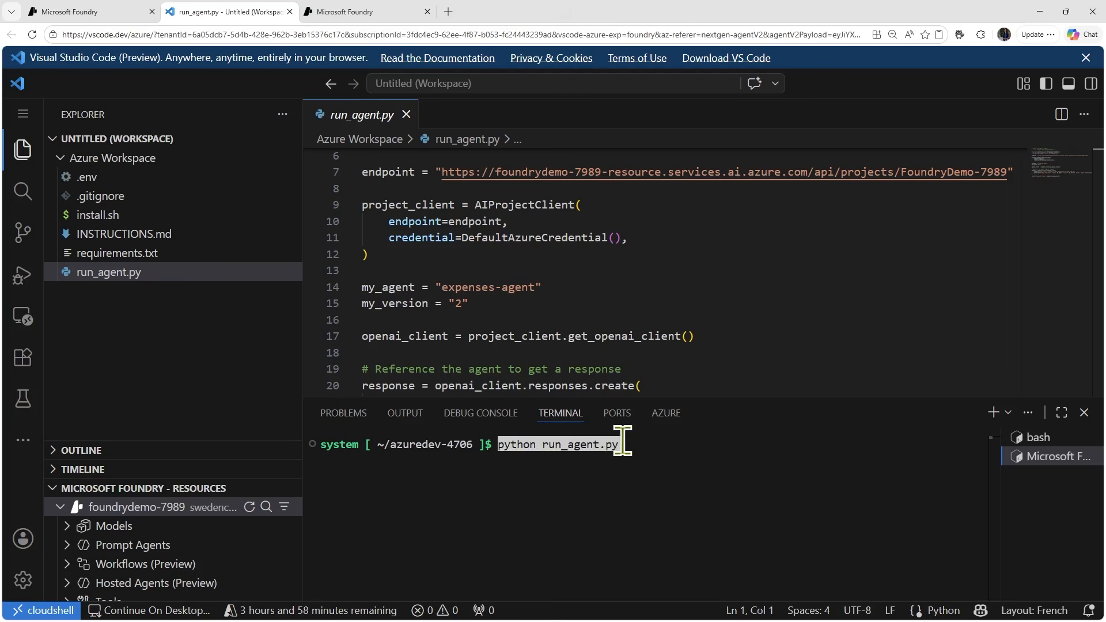
pyautogui.press('Return')
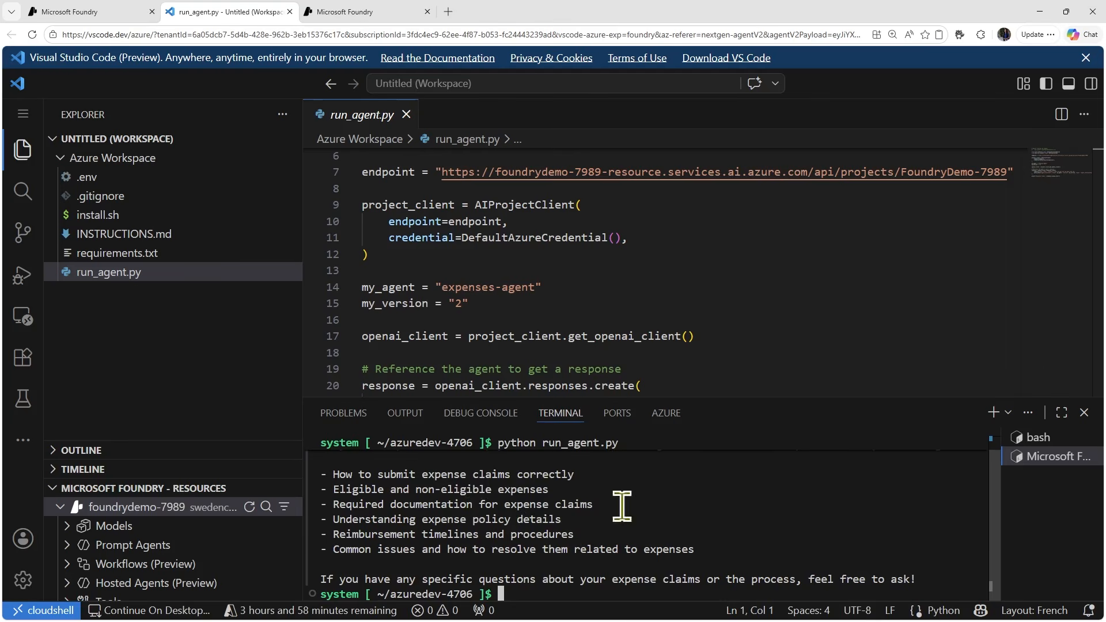
# - Find and highlight the user message "Tell me what you can help with." in the response creation call of run_agent.py
pyautogui.scroll(-2, 648, 345)
pyautogui.scroll(-1, 648, 350)
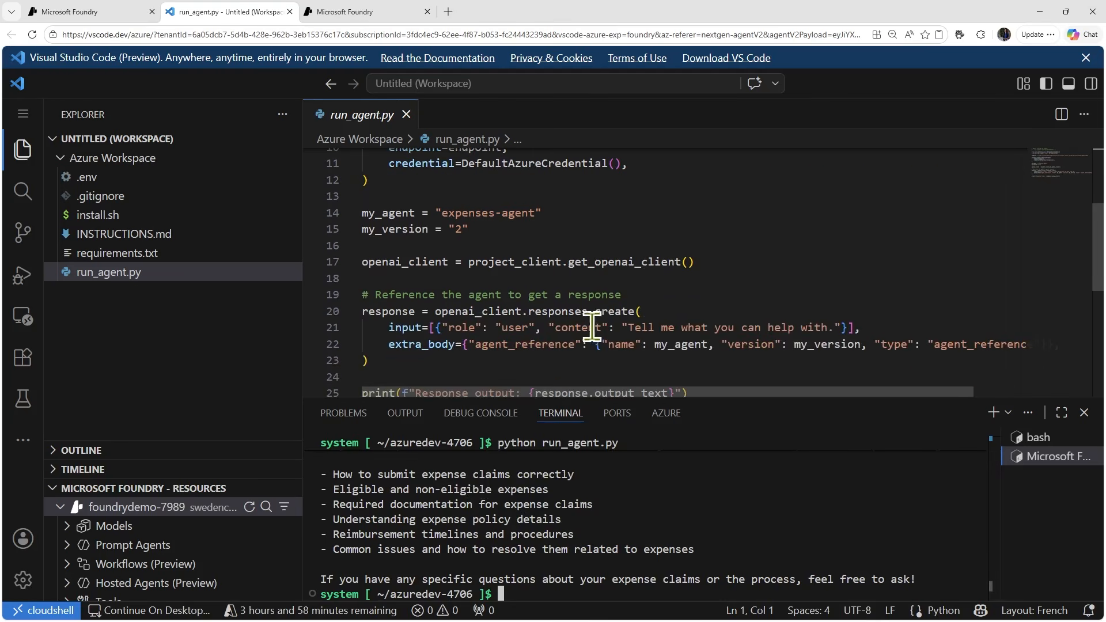
pyautogui.click(630, 326)
pyautogui.moveTo(630, 326); pyautogui.dragTo(828, 326)
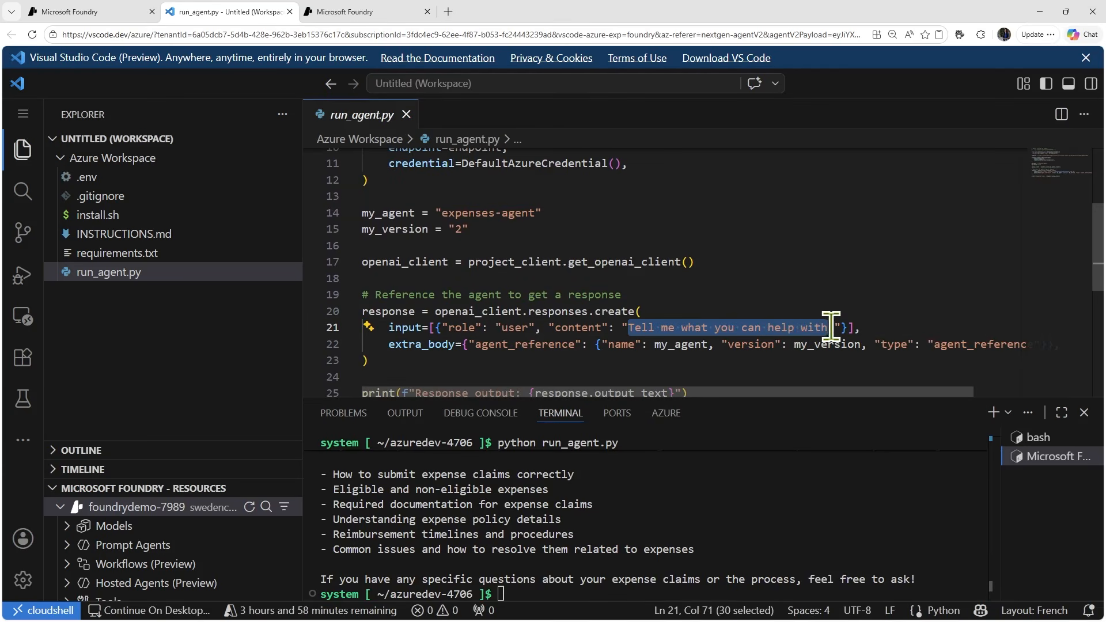
pyautogui.moveTo(831, 326); pyautogui.dragTo(833, 326)
# - Switch to the expenses-agent playground chat in Microsoft Foundry and copy the question "How much can I claim for a taxi?"
pyautogui.click(95, 9)
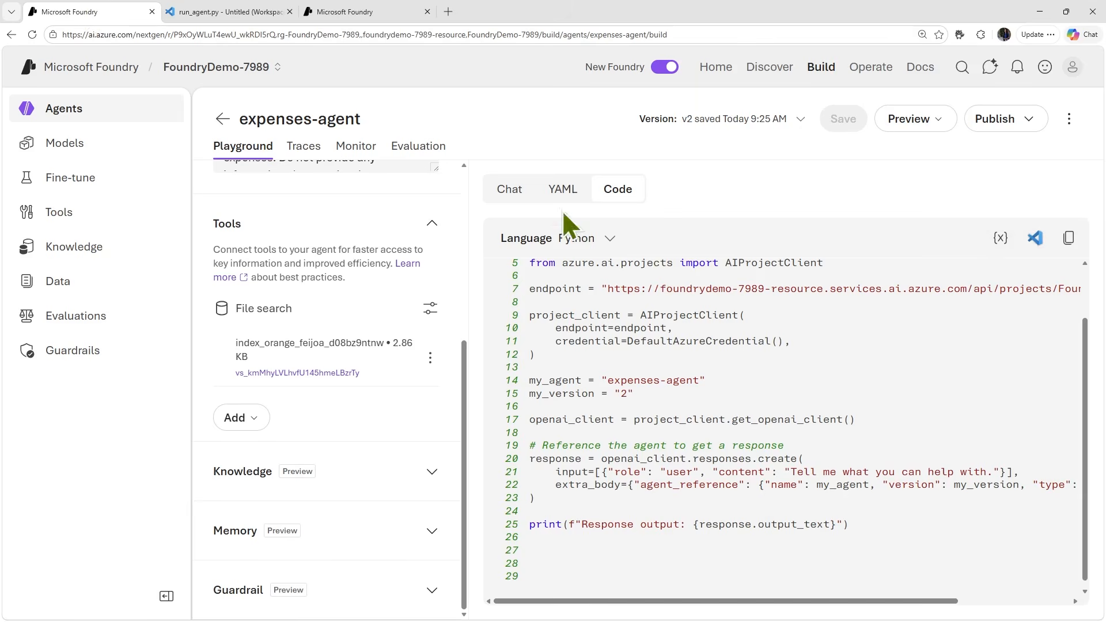
pyautogui.click(509, 188)
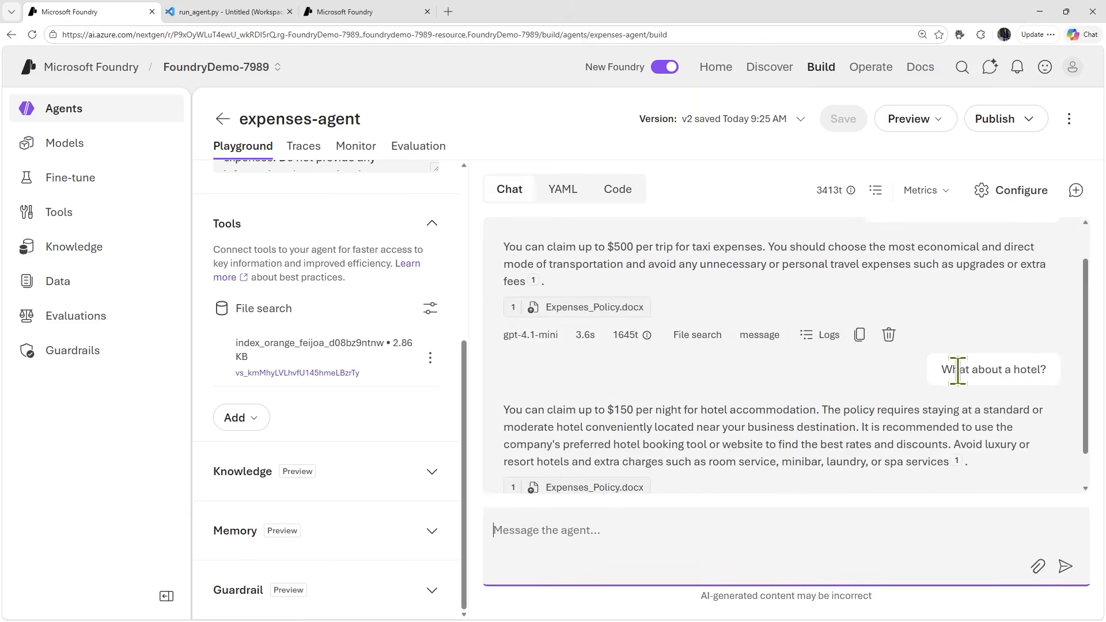
pyautogui.scroll(2, 953, 372)
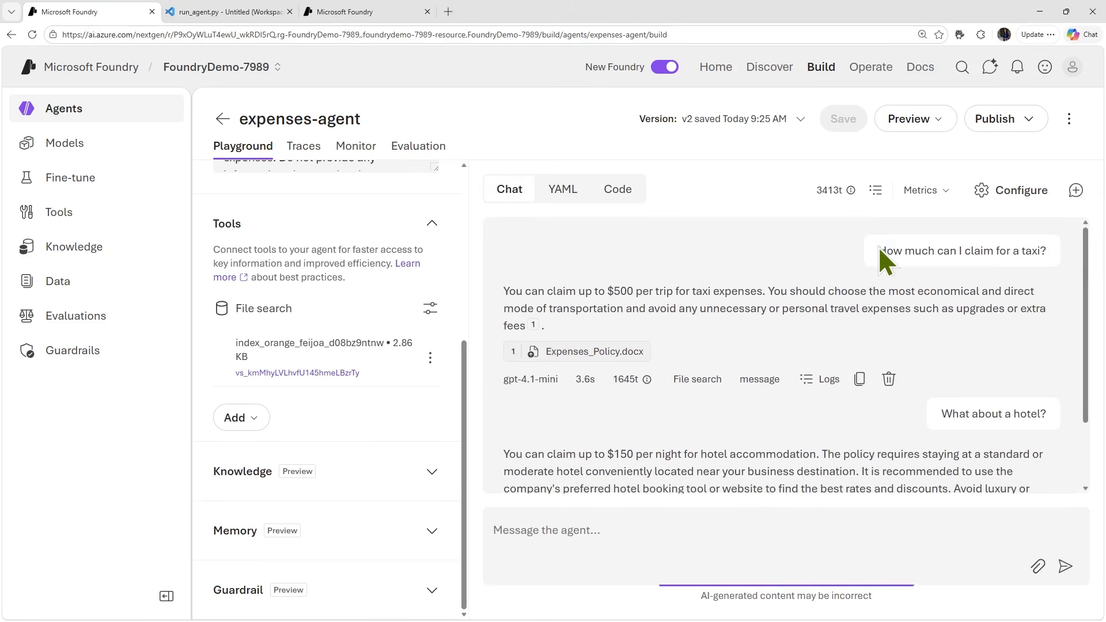
pyautogui.moveTo(879, 251); pyautogui.dragTo(1060, 264)
pyautogui.hotkey('ctrl', 'c')
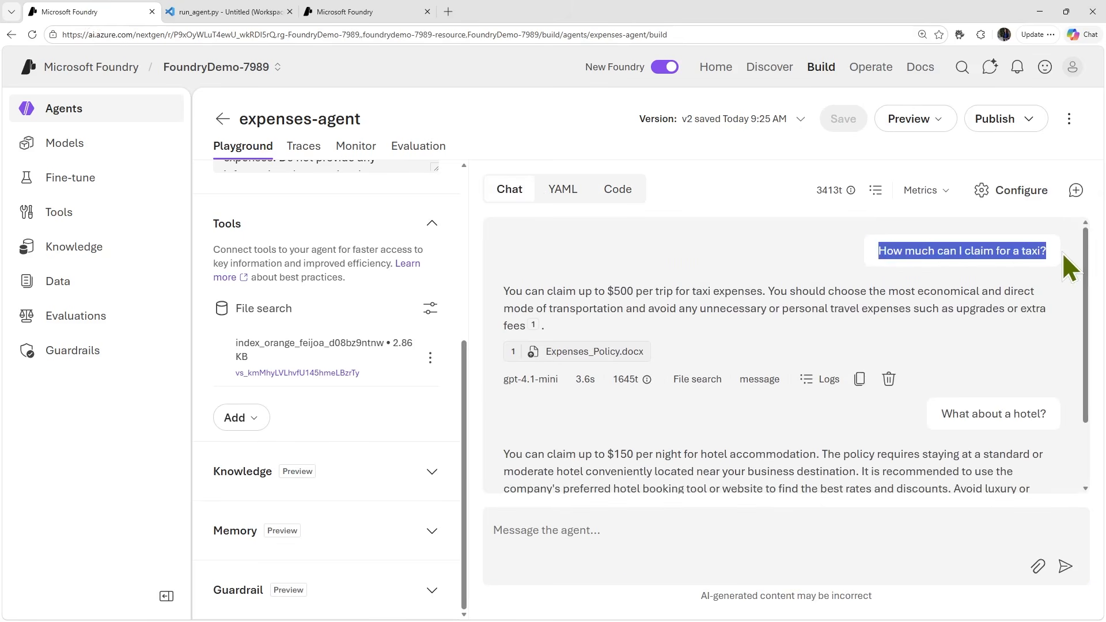
# - Return to VS Code for the Web and replace the user message content in run_agent.py with "How much can I claim for a taxi?"
pyautogui.click(336, 7)
pyautogui.click(270, 10)
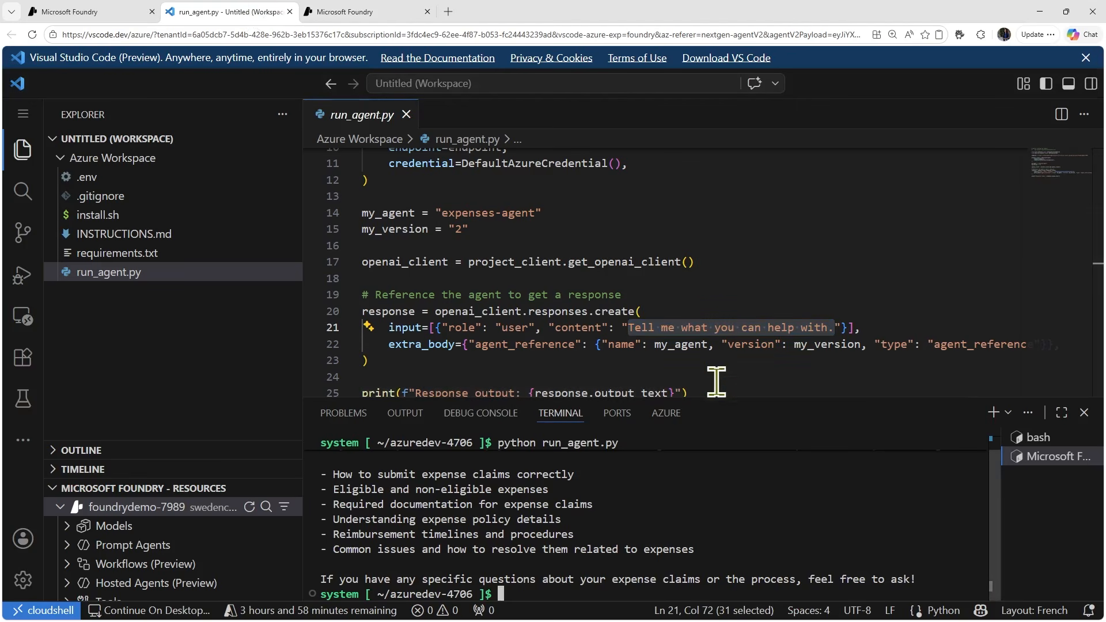
pyautogui.click(722, 328)
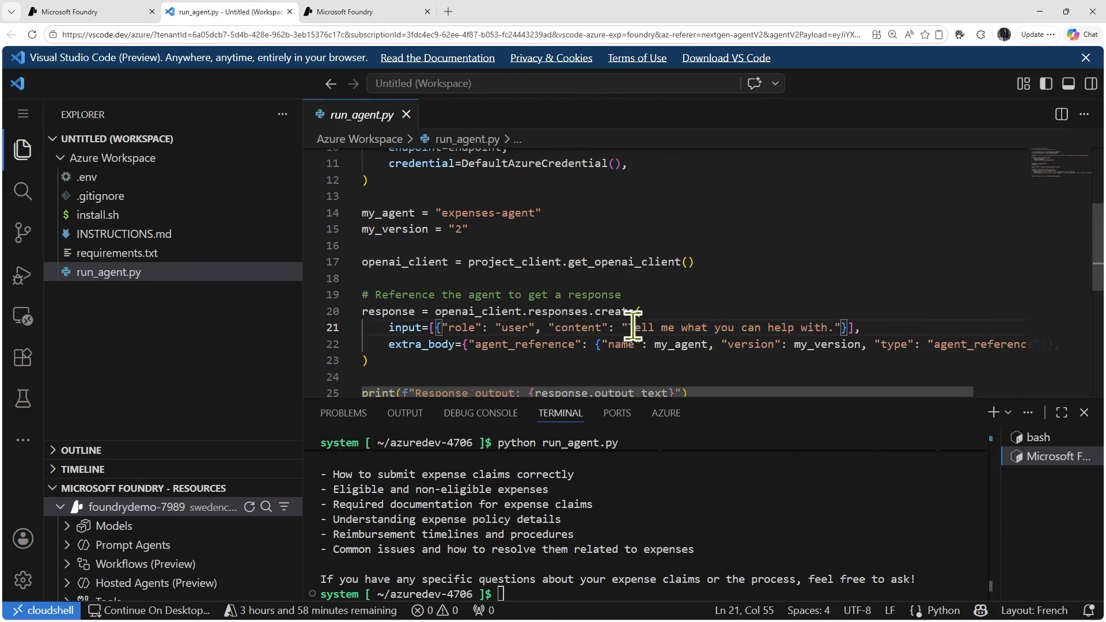
pyautogui.moveTo(631, 327); pyautogui.dragTo(834, 324)
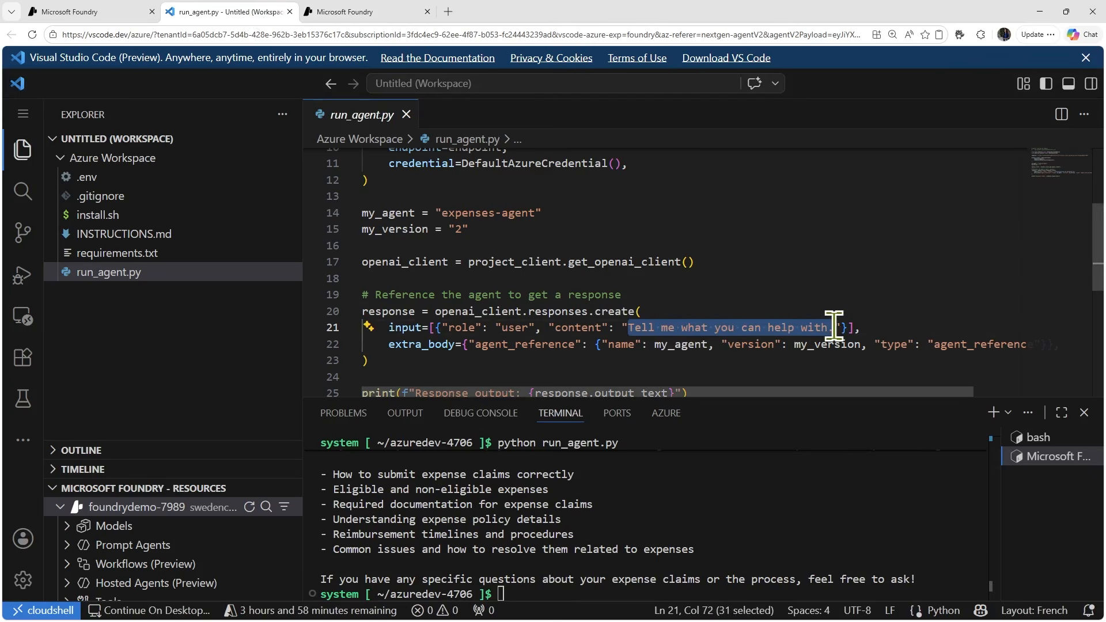
pyautogui.hotkey('ctrl', 'v')
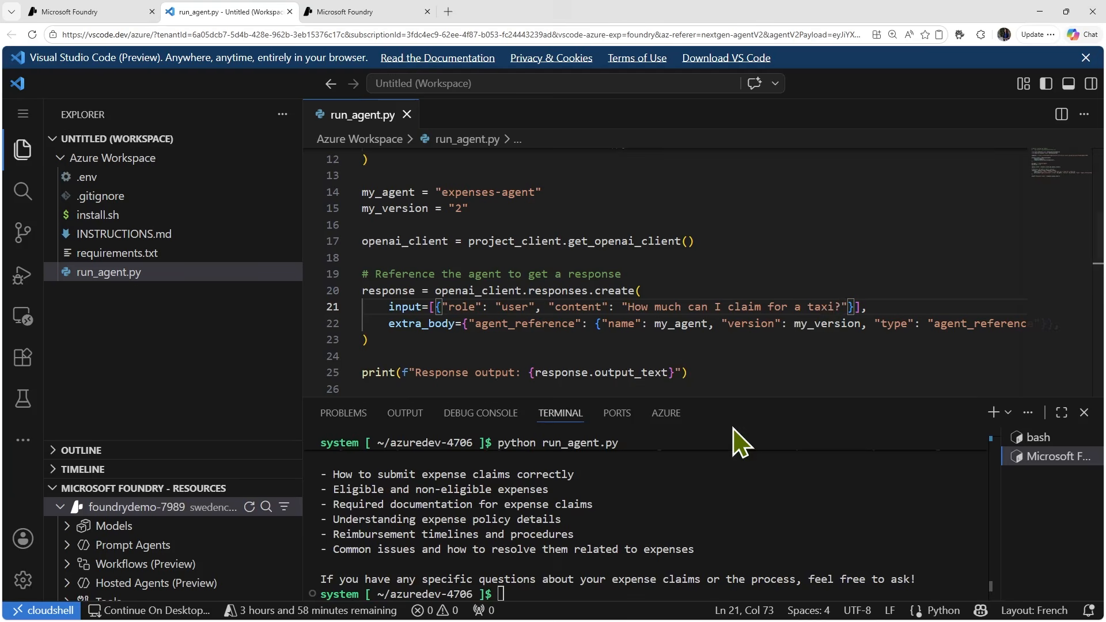
# - Rerun "python run_agent.py" in the terminal with the edited user message
pyautogui.click(573, 587)
pyautogui.press('Up')
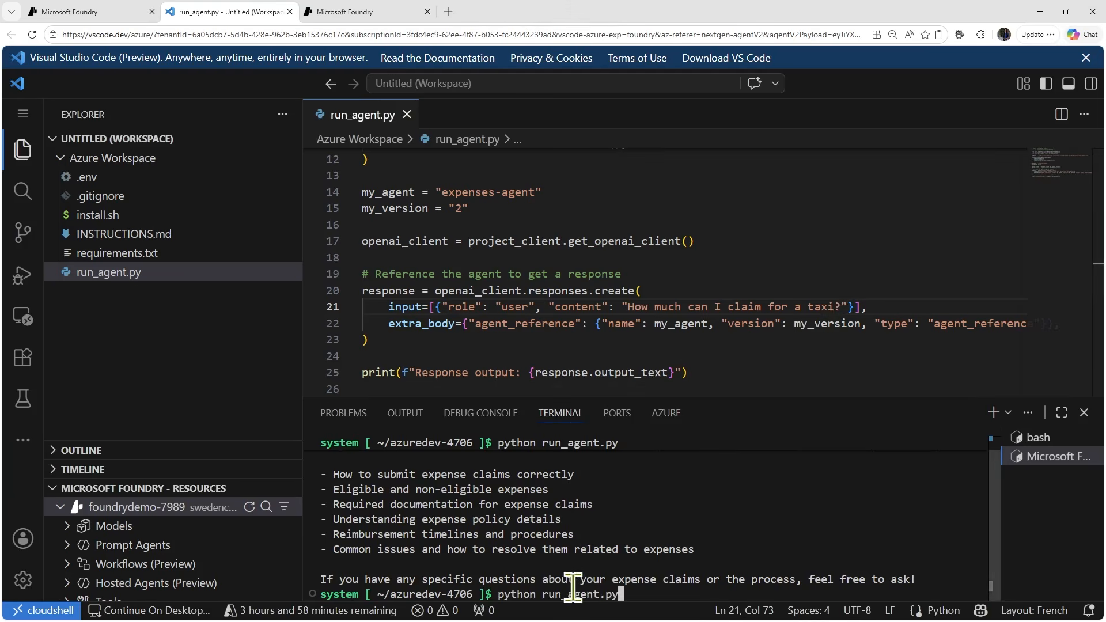
pyautogui.press('Return')
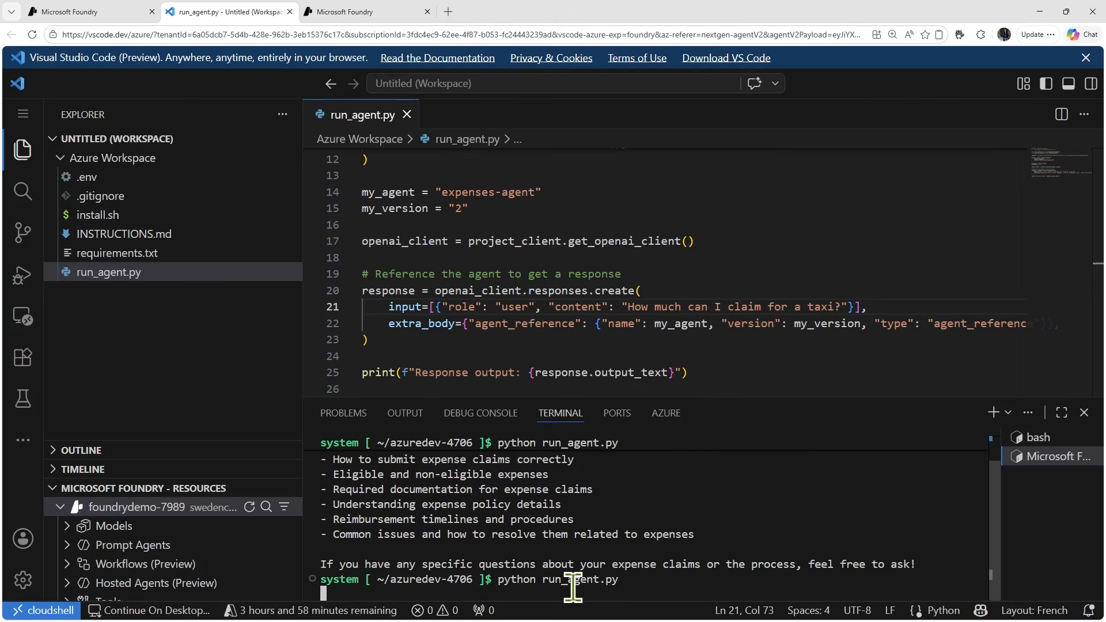